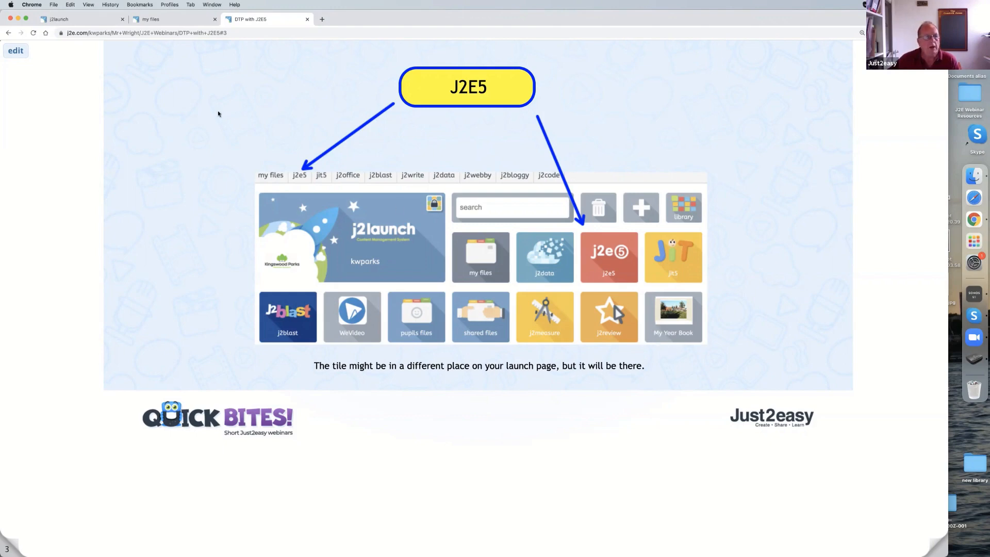
Open a blank J2e5 page from the launch page and add the text "Title" near the top of the page
{"action": "left_click", "coordinate": [82, 22]}
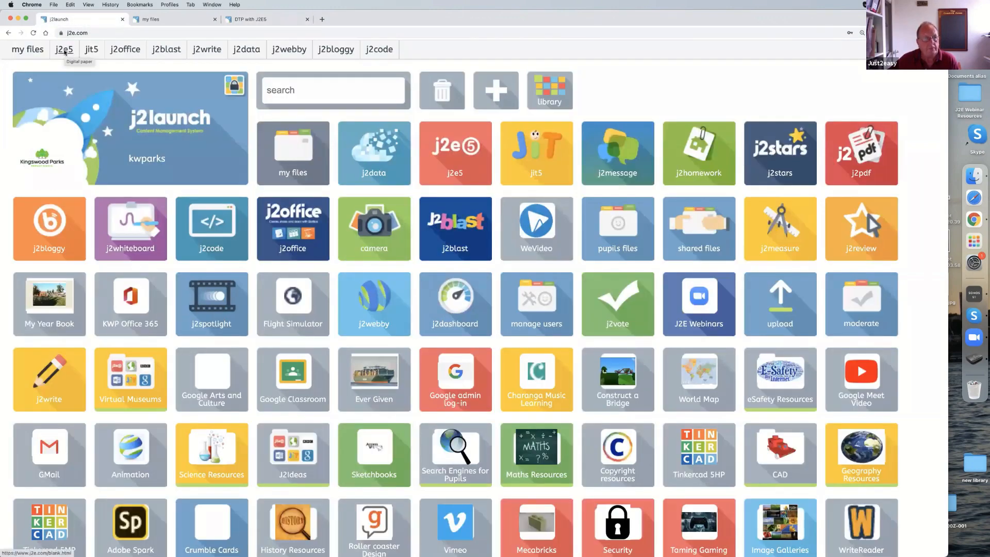
{"action": "left_click", "coordinate": [65, 50]}
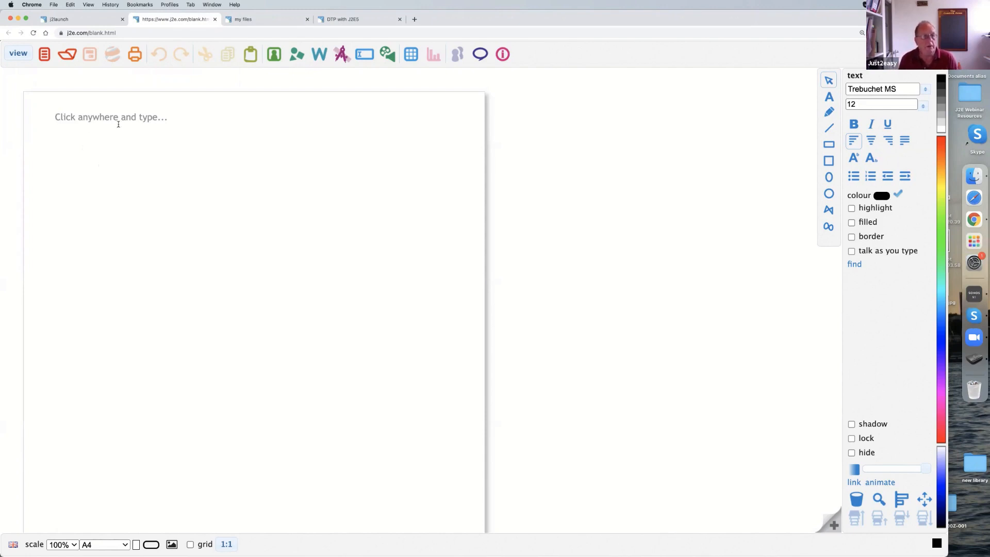
{"action": "left_click", "coordinate": [121, 119]}
{"action": "type", "text": "title"}
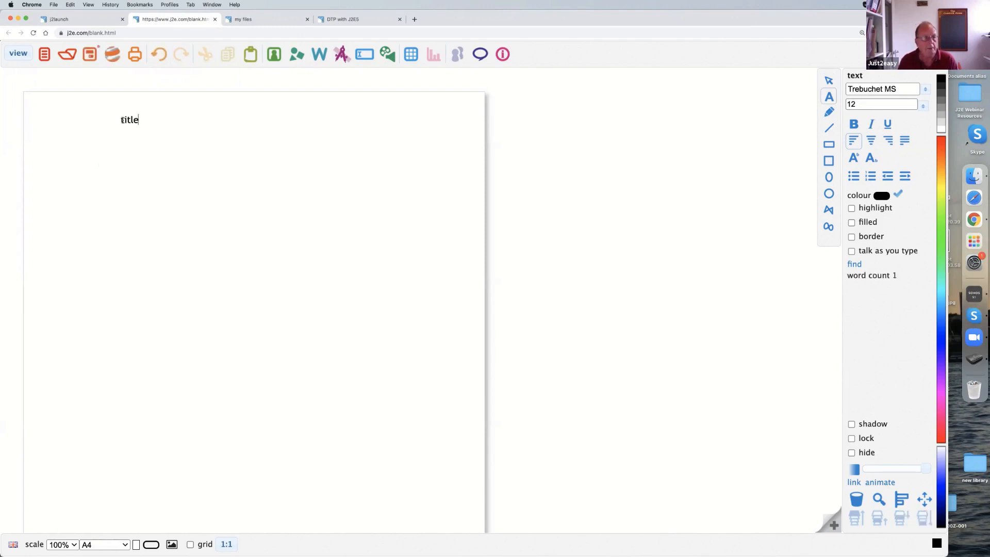
{"action": "left_click", "coordinate": [122, 120]}
{"action": "key", "text": "BackSpace"}
{"action": "type", "text": "T"}
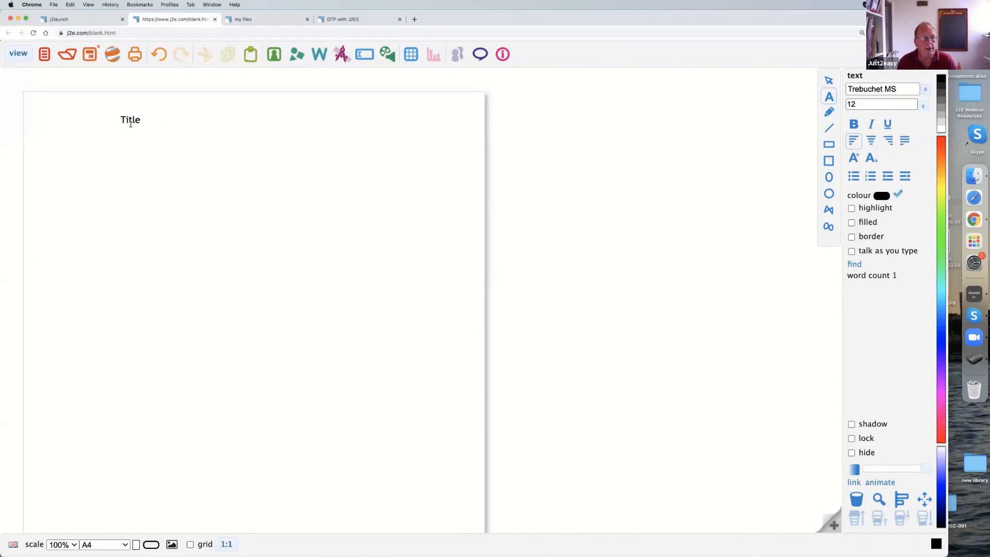
{"action": "left_click", "coordinate": [212, 152]}
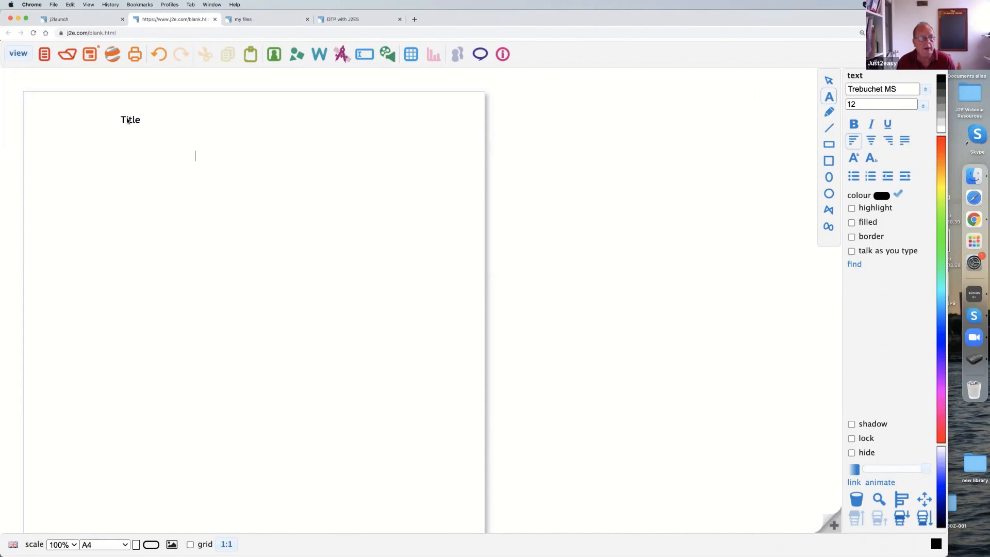
Try the Georgia, Trebuchet MS and Diplomata fonts on the title text
{"action": "left_click", "coordinate": [127, 120]}
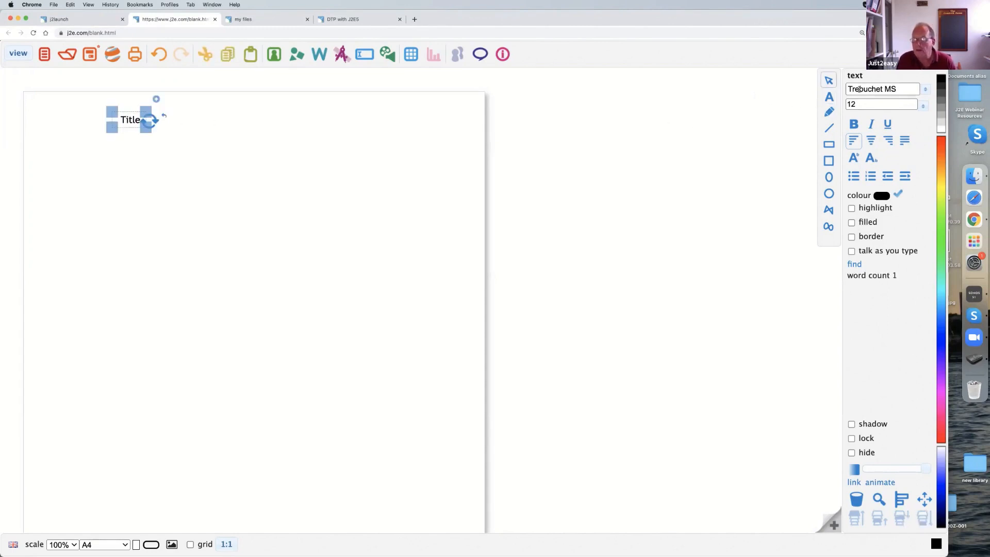
{"action": "left_click", "coordinate": [924, 91]}
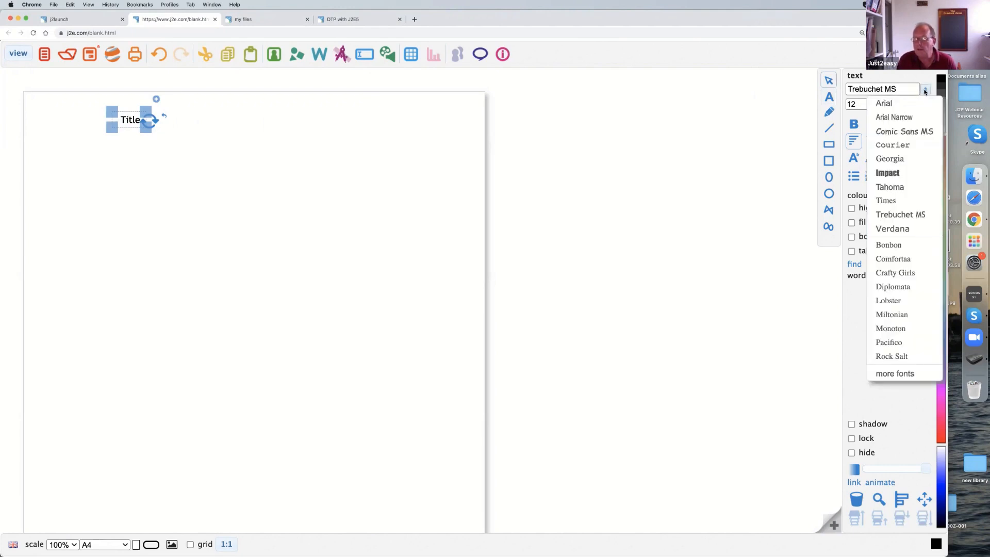
{"action": "left_click", "coordinate": [873, 158]}
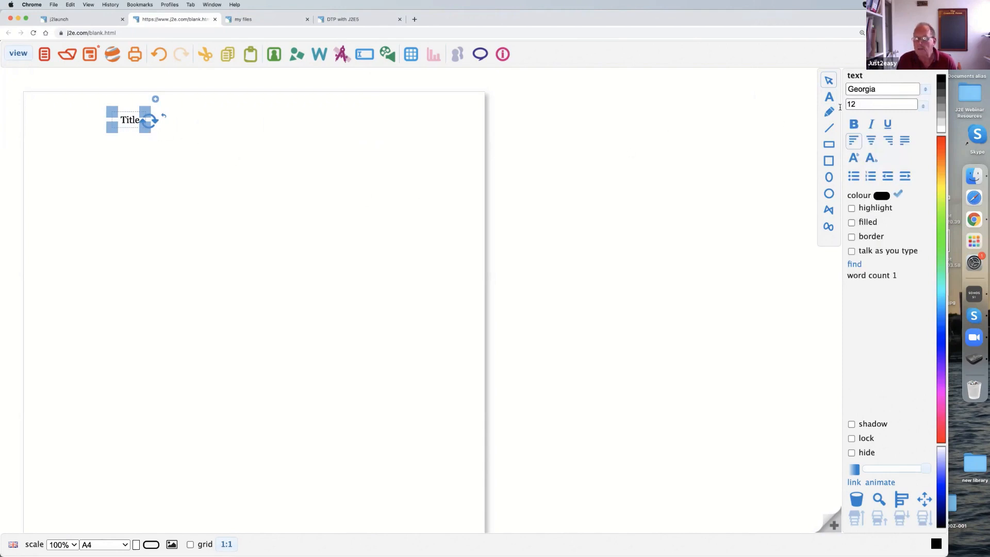
{"action": "left_click", "coordinate": [918, 89]}
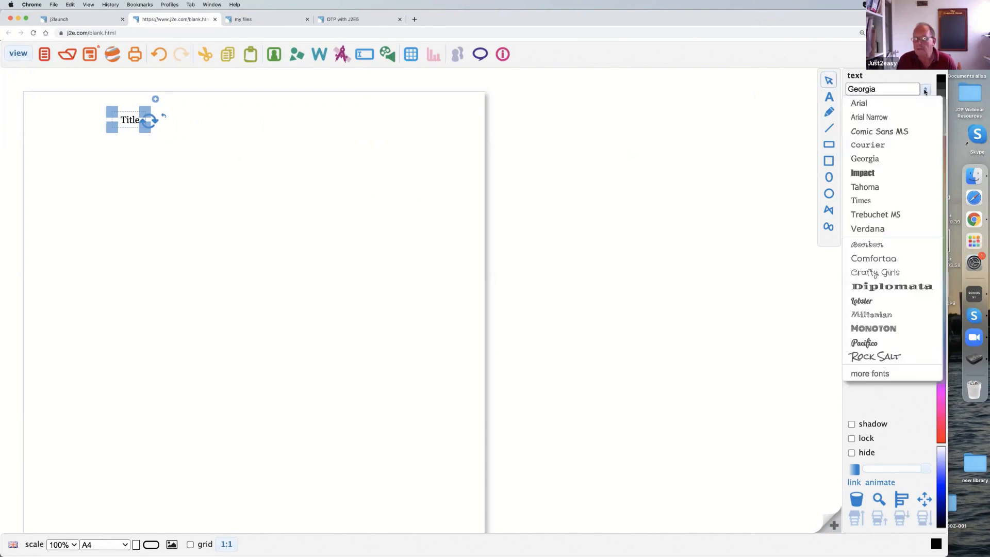
{"action": "left_click", "coordinate": [888, 214]}
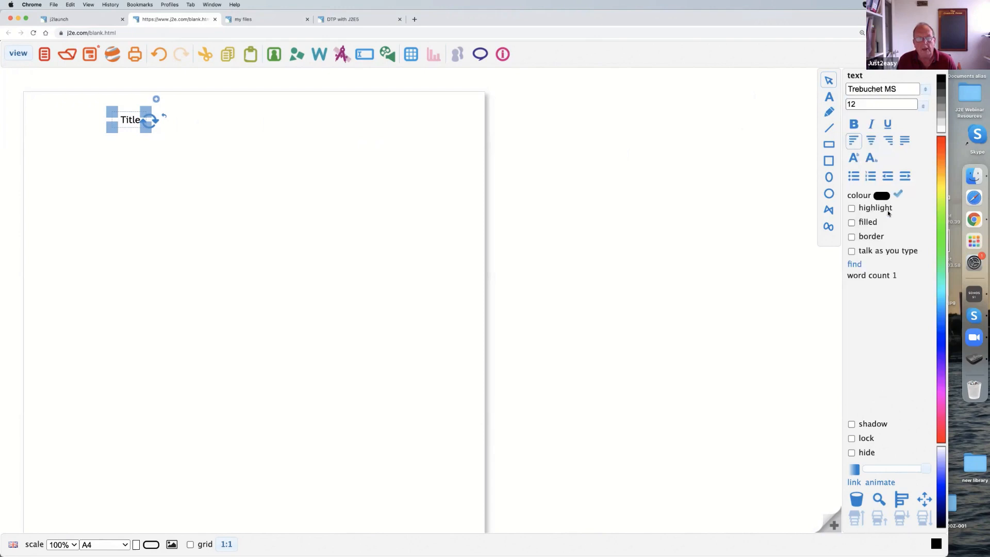
{"action": "left_click", "coordinate": [924, 90]}
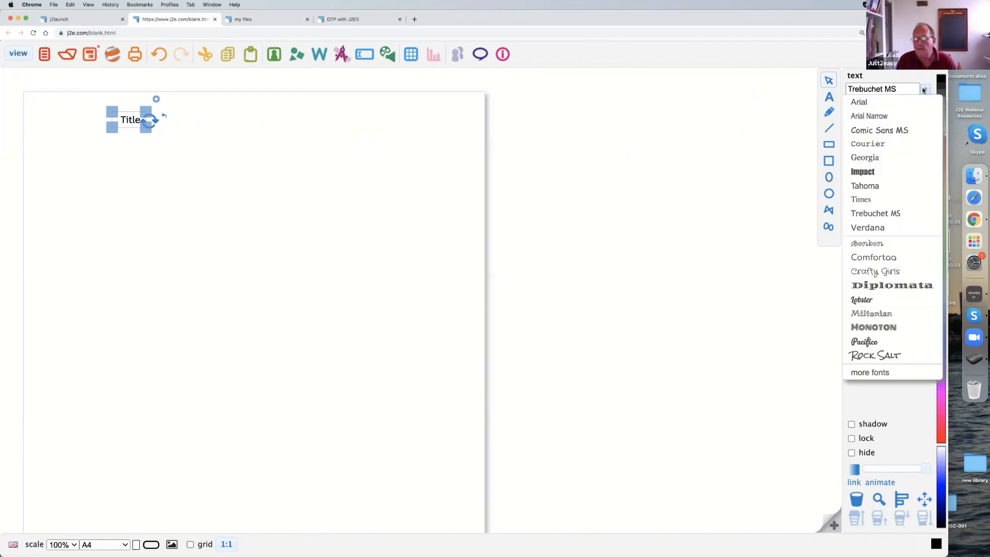
{"action": "left_click", "coordinate": [886, 286]}
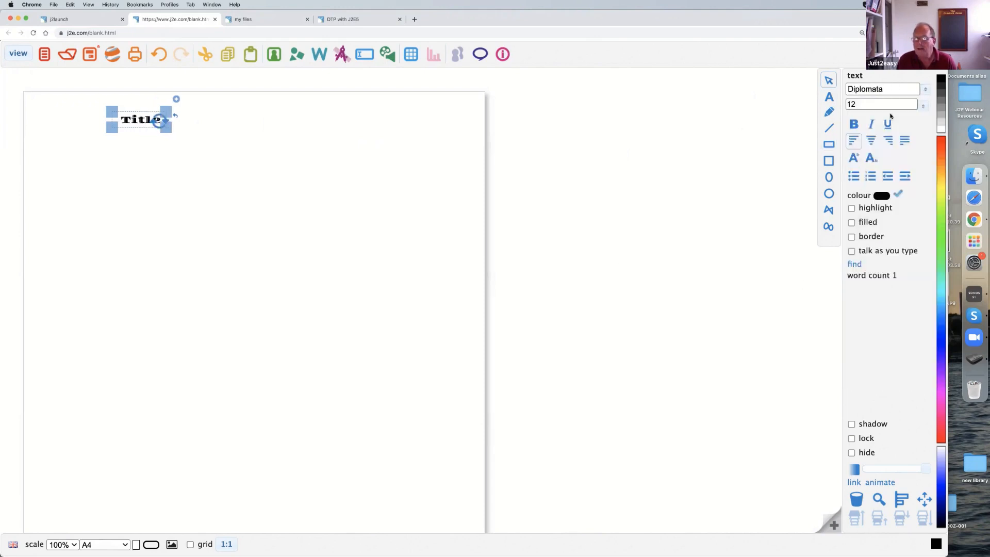
Look through the additional web fonts and their filter categories, and close the font browser without choosing one
{"action": "left_click", "coordinate": [921, 90]}
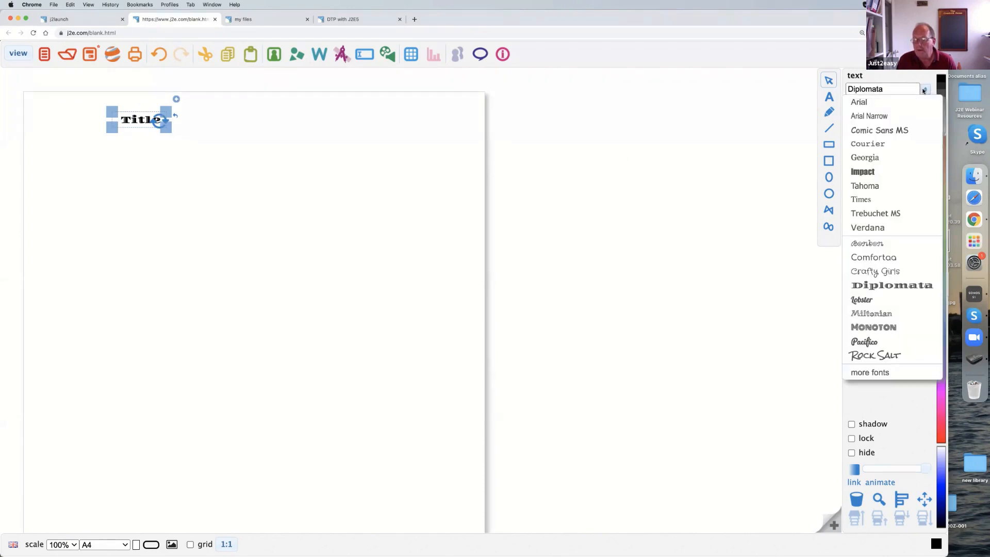
{"action": "left_click", "coordinate": [866, 372]}
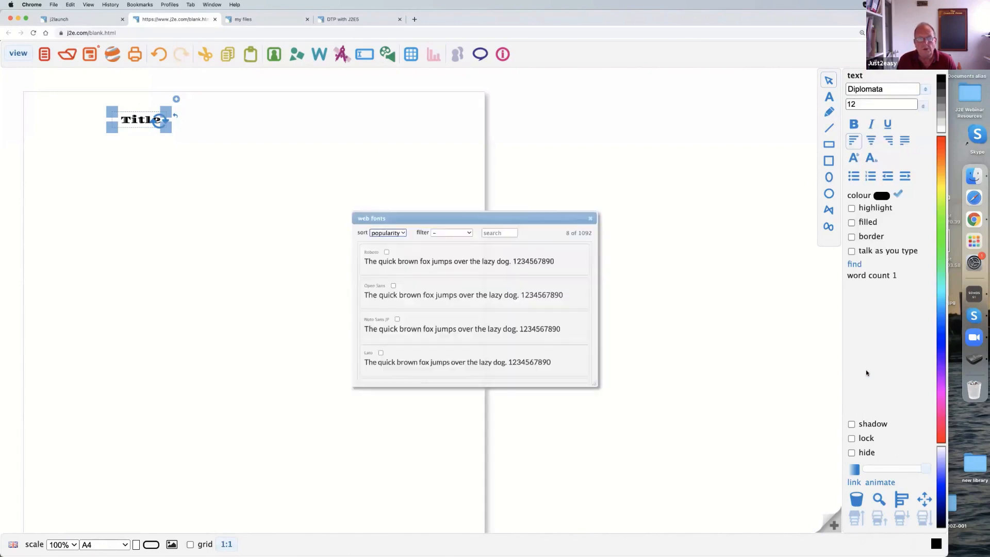
{"action": "left_click_drag", "start_coordinate": [623, 205], "coordinate": [641, 205]}
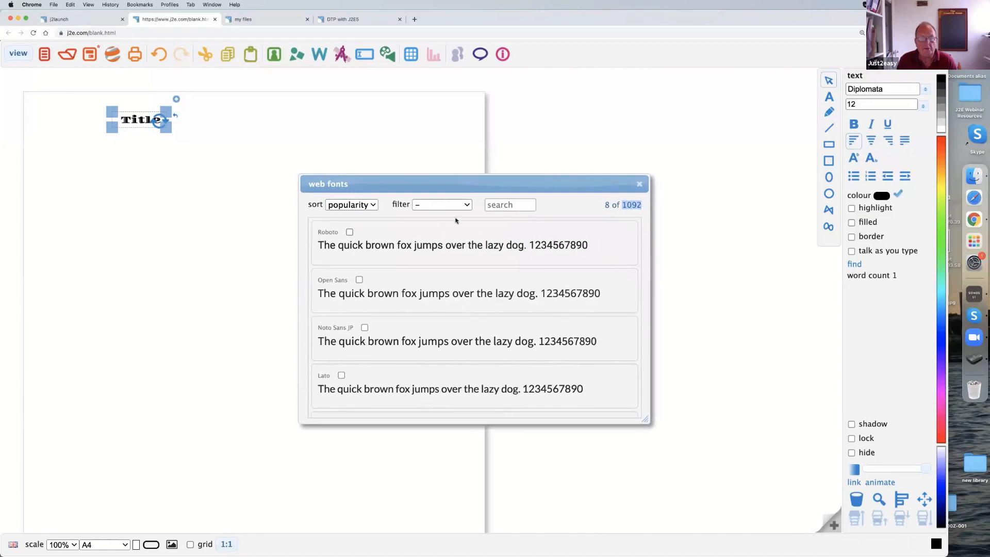
{"action": "left_click", "coordinate": [442, 205]}
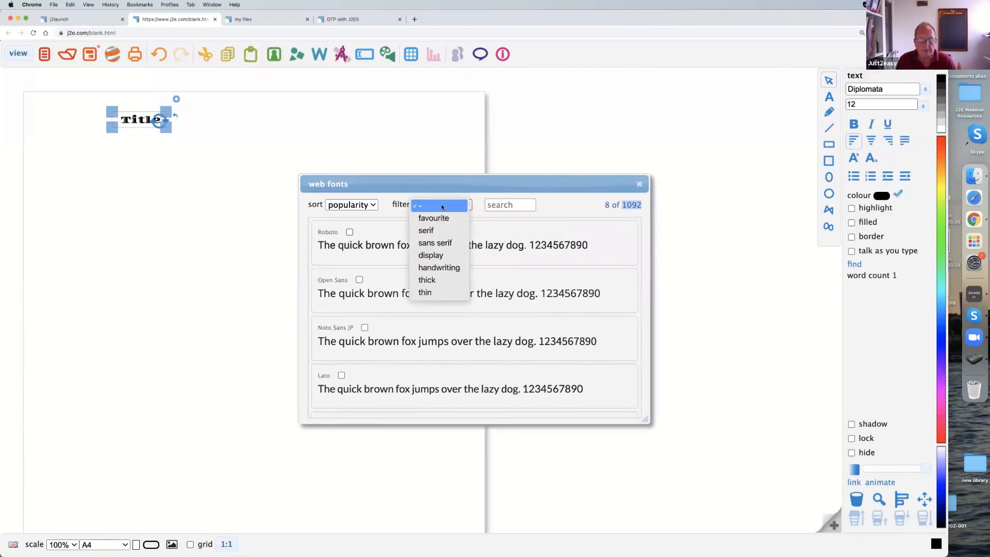
{"action": "left_click", "coordinate": [637, 183]}
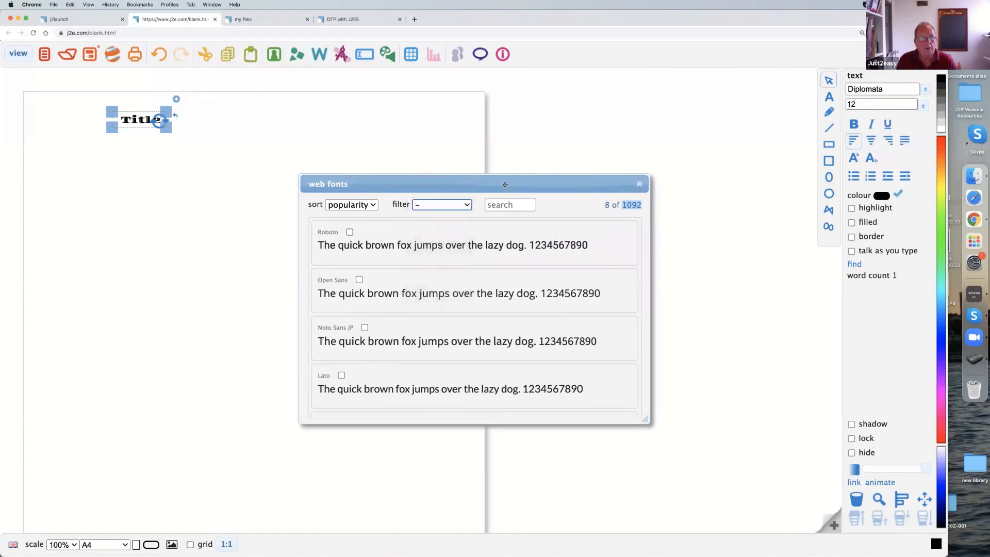
{"action": "left_click", "coordinate": [639, 184]}
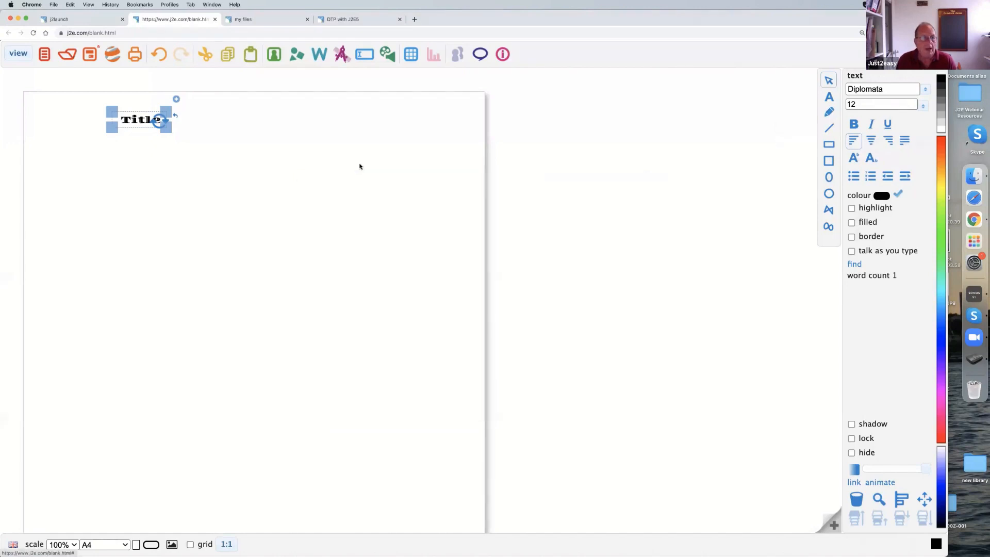
Set the title's font size to 32
{"action": "left_click", "coordinate": [920, 106]}
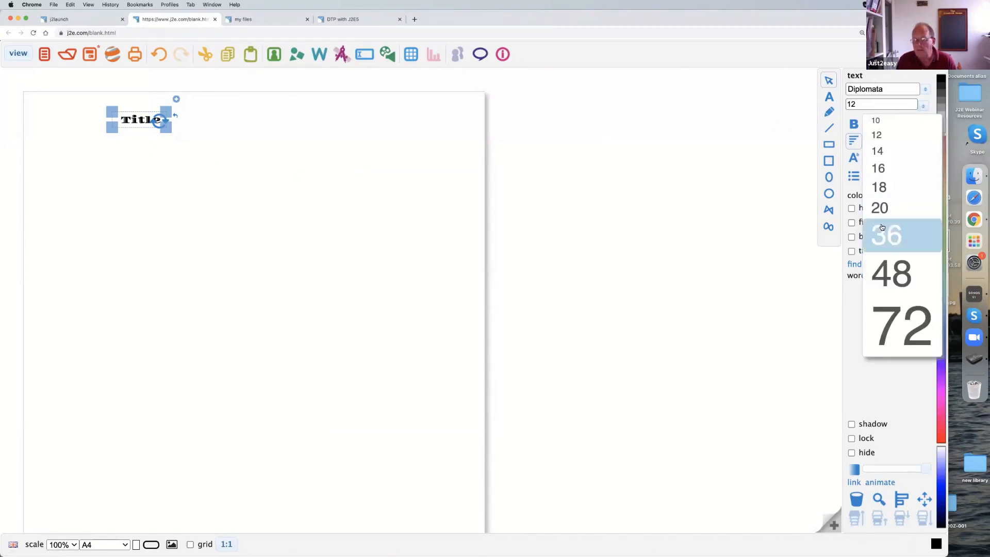
{"action": "left_click", "coordinate": [858, 103]}
{"action": "double_click", "coordinate": [847, 104]}
{"action": "type", "text": "32"}
{"action": "key", "text": "Return"}
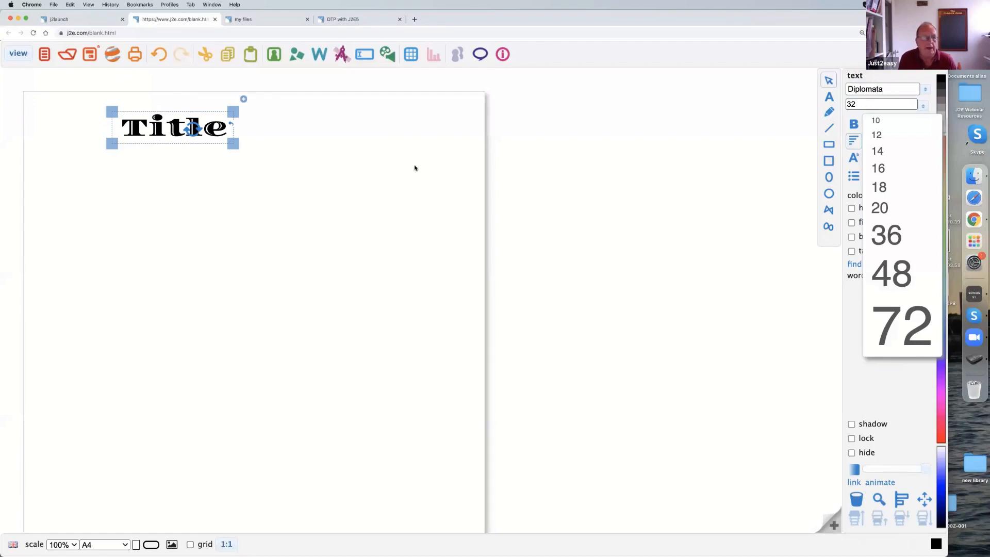
Scale the title box up to a font size of about 68 and shift it slightly upwards
{"action": "left_click", "coordinate": [232, 145]}
{"action": "left_click_drag", "start_coordinate": [233, 145], "coordinate": [375, 196]}
{"action": "left_click_drag", "start_coordinate": [220, 117], "coordinate": [224, 106]}
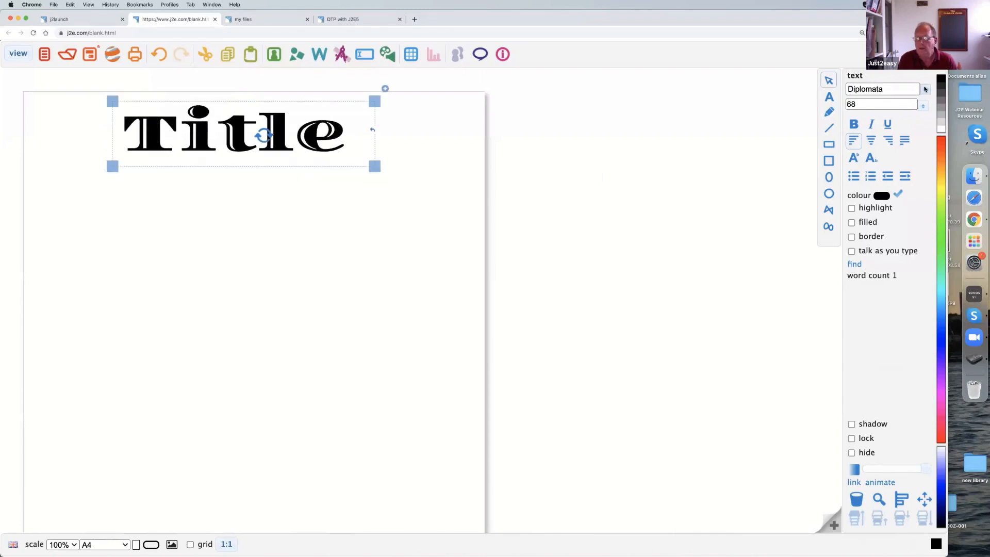
Set the title in Arial, centred within its box, and nudge the box slightly to the left on the page
{"action": "left_click", "coordinate": [925, 89]}
{"action": "left_click", "coordinate": [859, 101]}
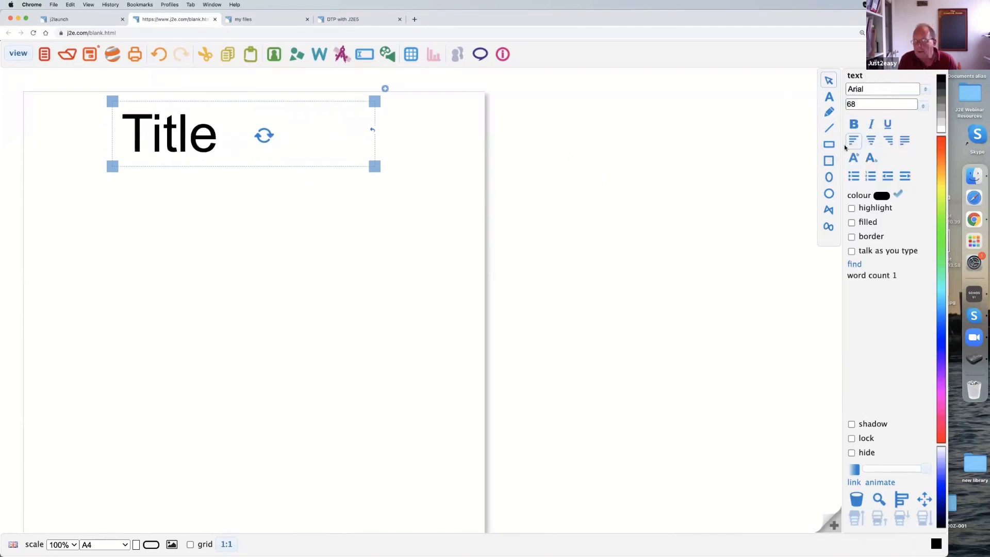
{"action": "left_click", "coordinate": [871, 141]}
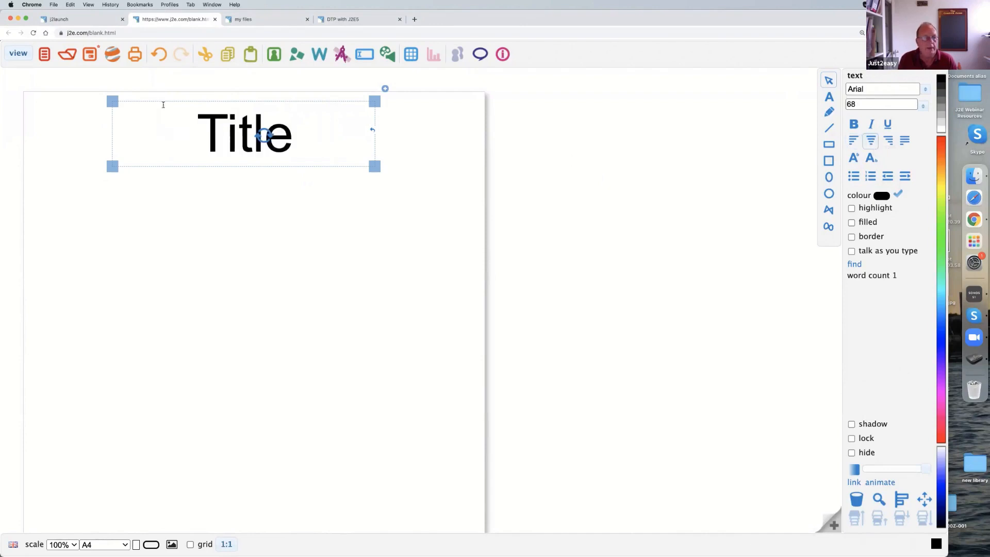
{"action": "left_click_drag", "start_coordinate": [161, 102], "coordinate": [150, 104]}
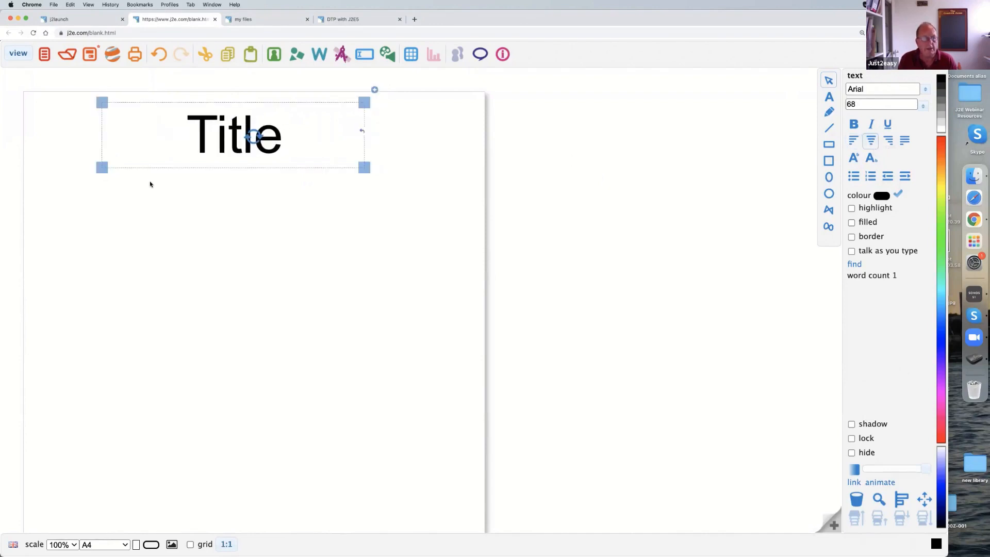
Try tilting the title box slightly clockwise and undo the rotation
{"action": "left_click_drag", "start_coordinate": [255, 137], "coordinate": [276, 149]}
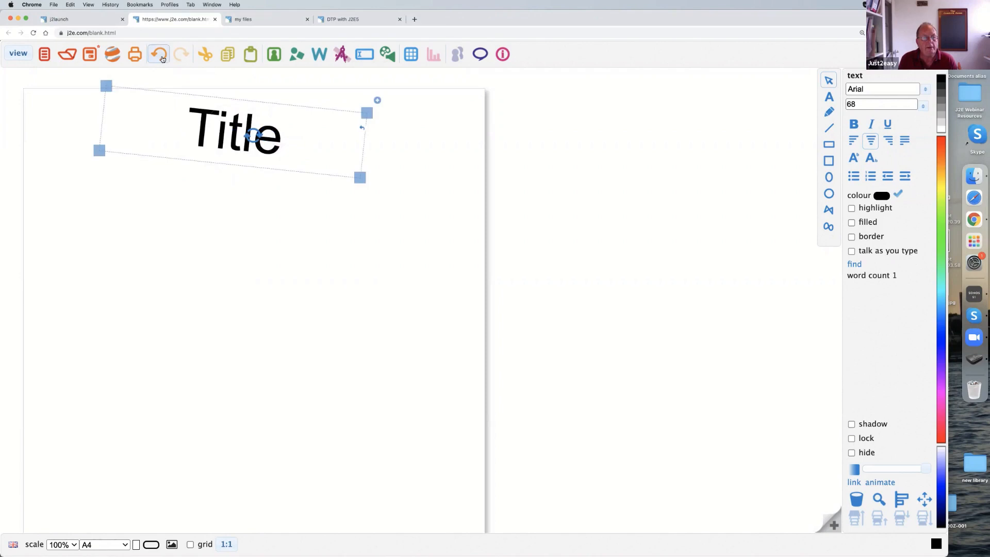
{"action": "left_click", "coordinate": [162, 56]}
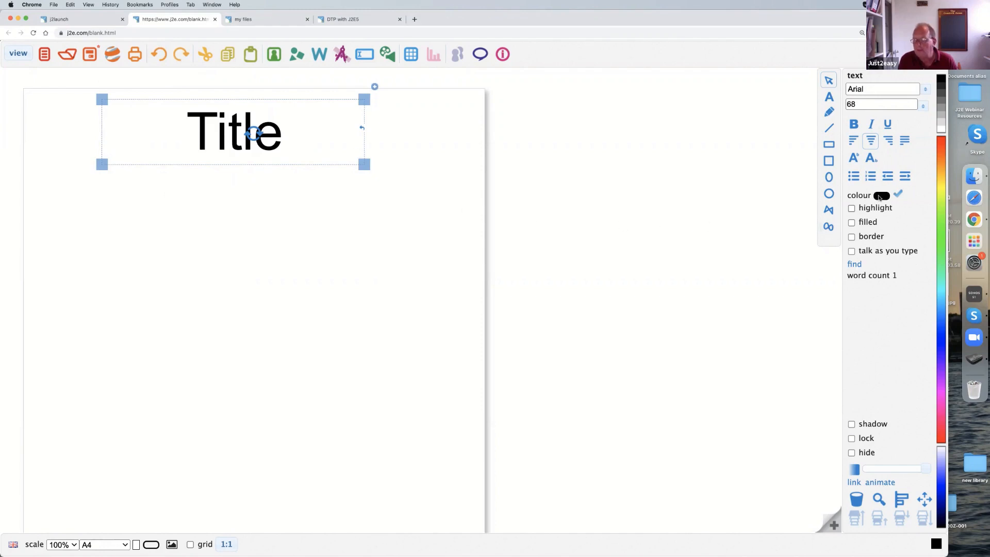
Colour the title text orange-red and fill its box with pale yellow
{"action": "left_click", "coordinate": [943, 150]}
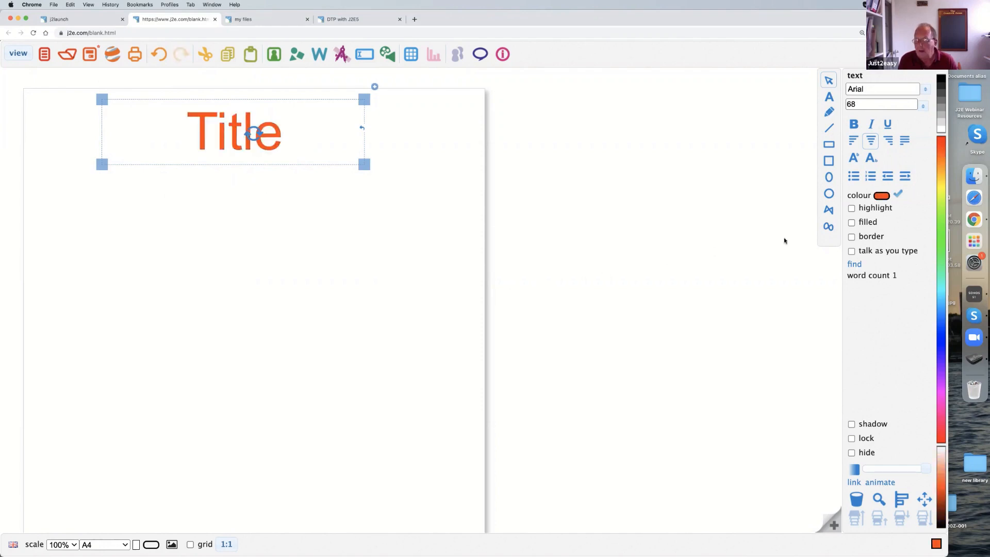
{"action": "left_click", "coordinate": [851, 222]}
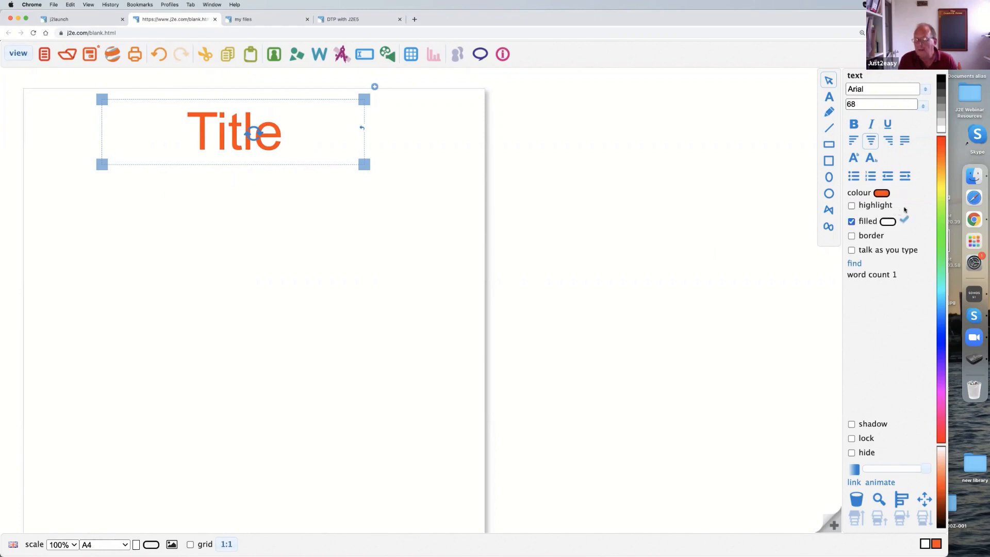
{"action": "left_click", "coordinate": [941, 189]}
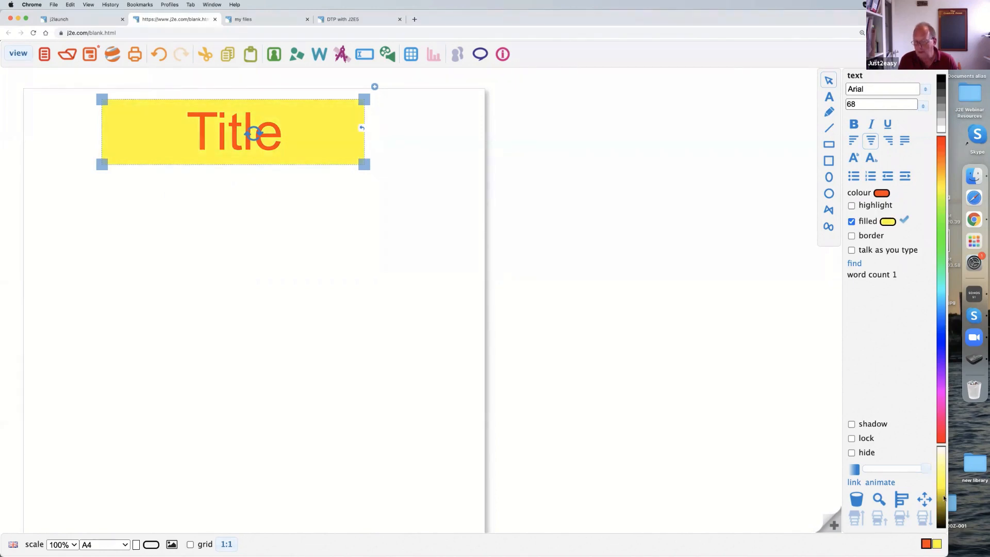
{"action": "left_click", "coordinate": [941, 457]}
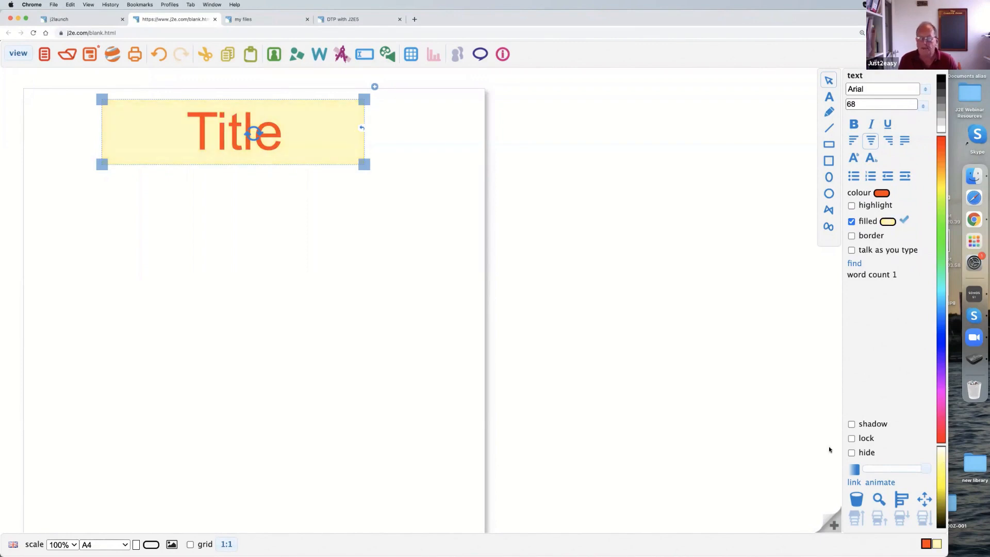
Give the title box a blue border with rounded corners, nudging the box slightly and keeping it selected
{"action": "left_click", "coordinate": [851, 236]}
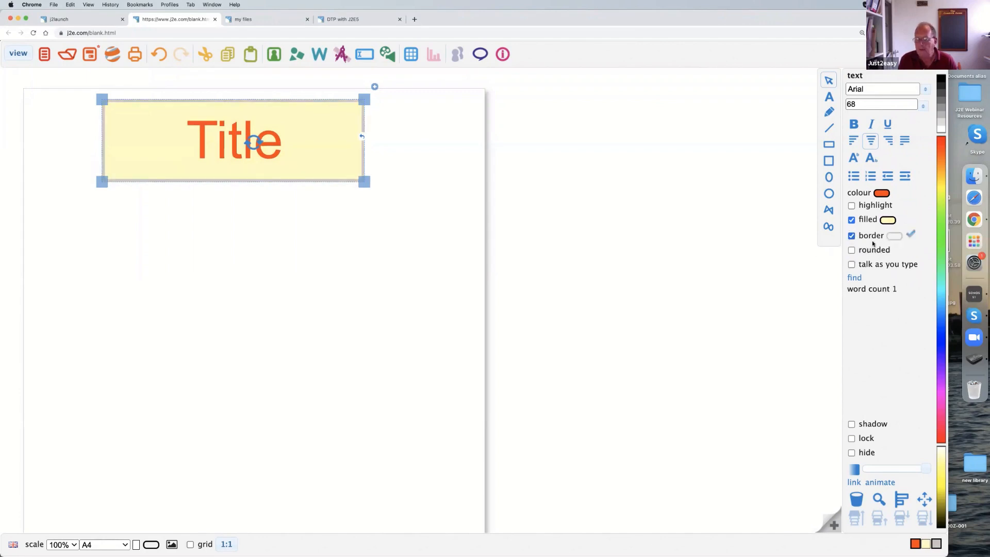
{"action": "left_click", "coordinate": [939, 336]}
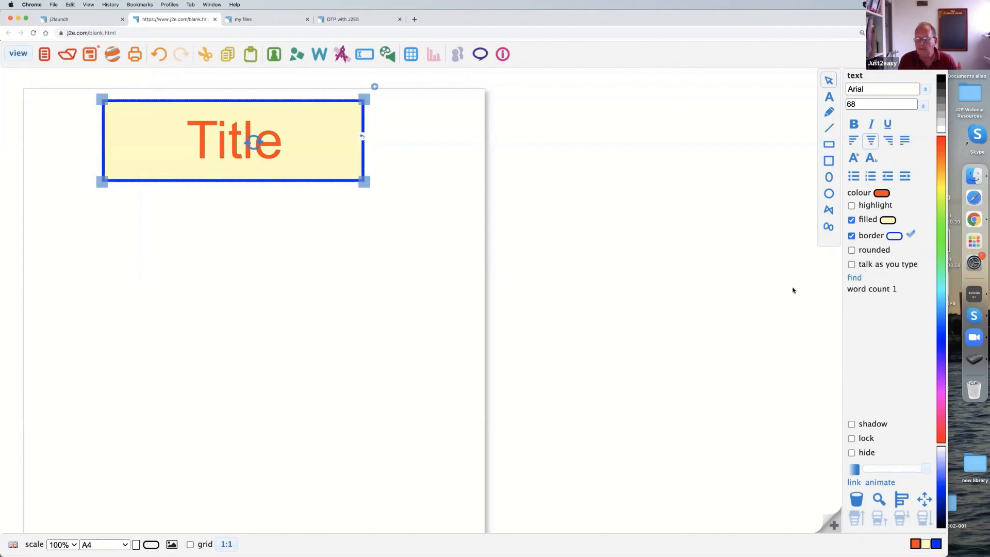
{"action": "left_click", "coordinate": [851, 250]}
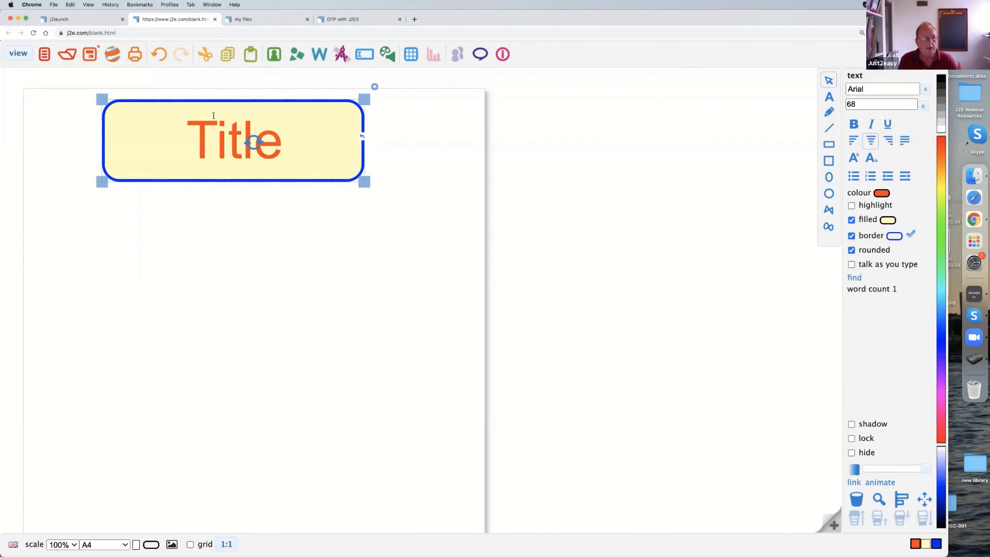
{"action": "left_click_drag", "start_coordinate": [216, 118], "coordinate": [217, 120]}
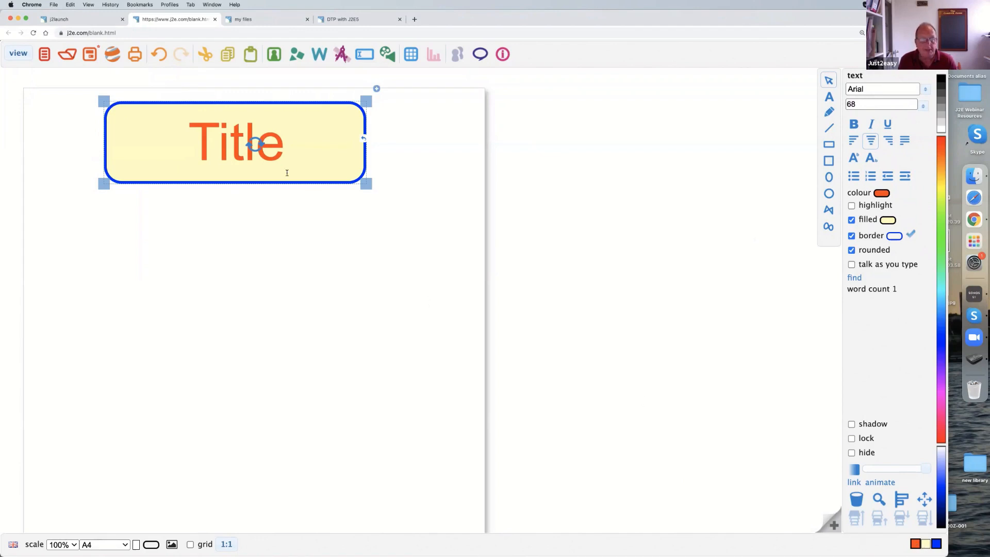
{"action": "left_click", "coordinate": [278, 194]}
{"action": "left_click", "coordinate": [254, 132]}
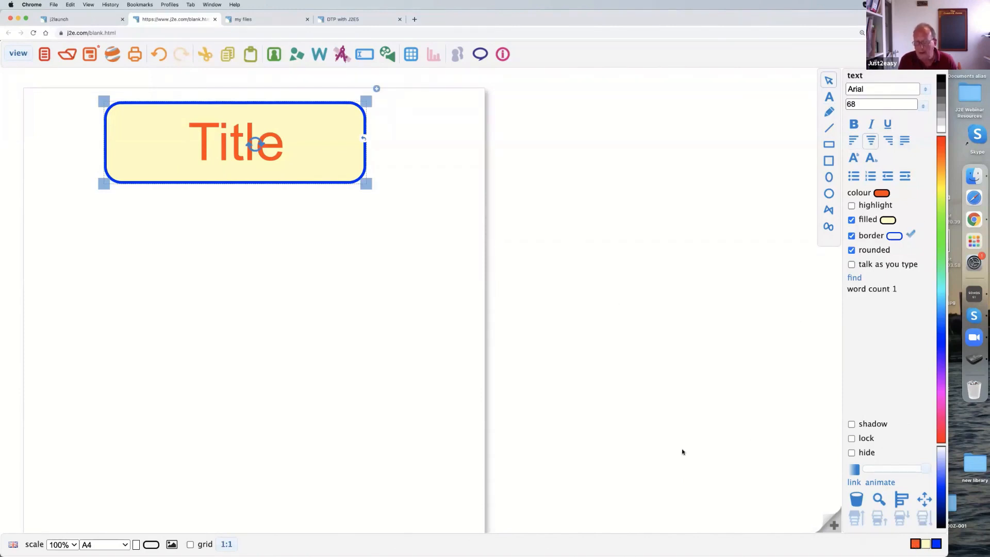
Add a text line below the title reading "More text please Mr" followed by the surname, correcting the surname to start with a capital
{"action": "left_click", "coordinate": [50, 220]}
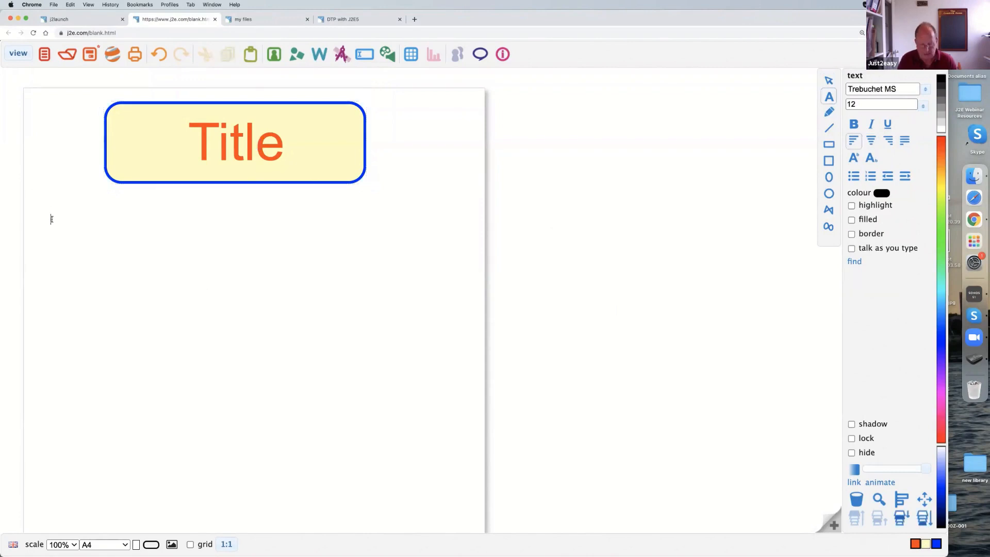
{"action": "type", "text": "More t"}
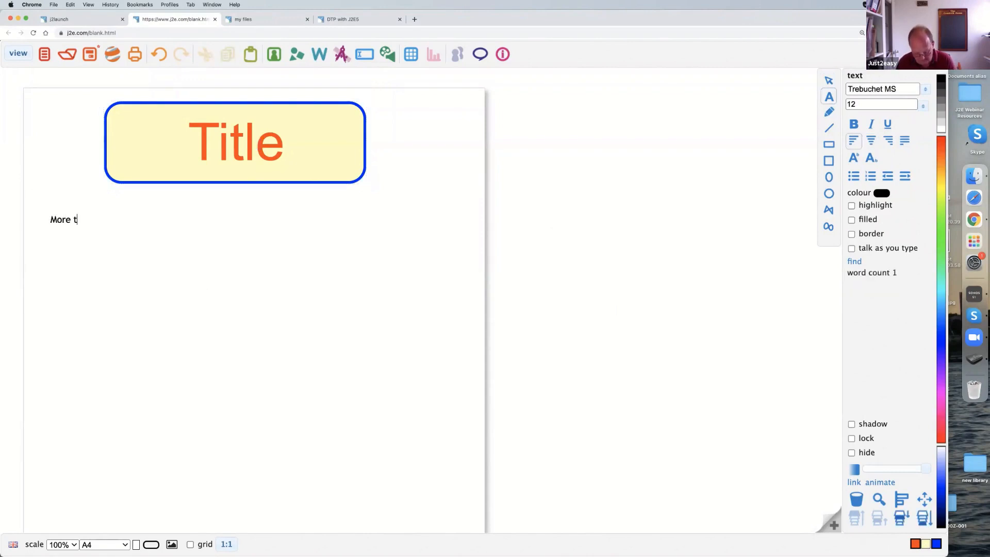
{"action": "type", "text": "ext please Mr wright"}
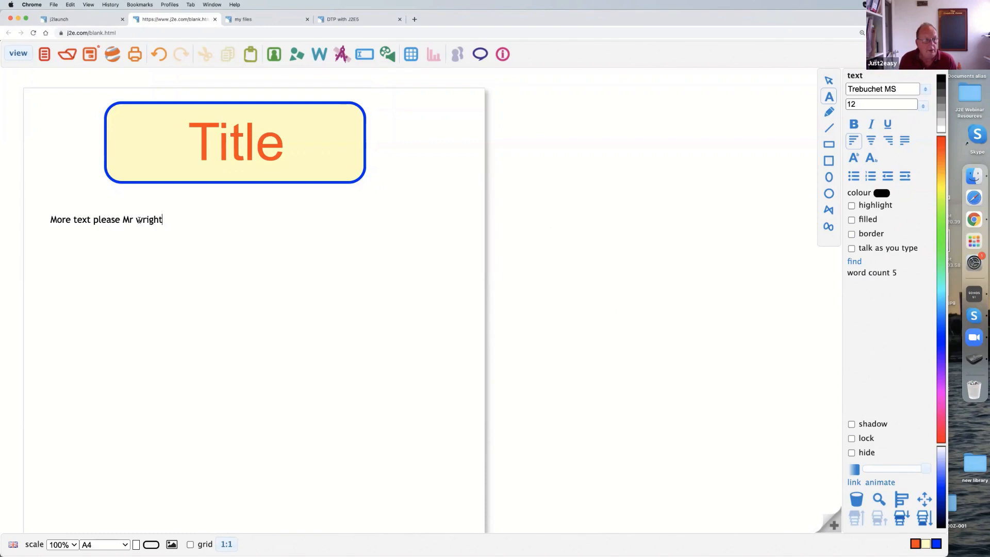
{"action": "left_click", "coordinate": [138, 220]}
{"action": "key", "text": "BackSpace"}
{"action": "type", "text": "W"}
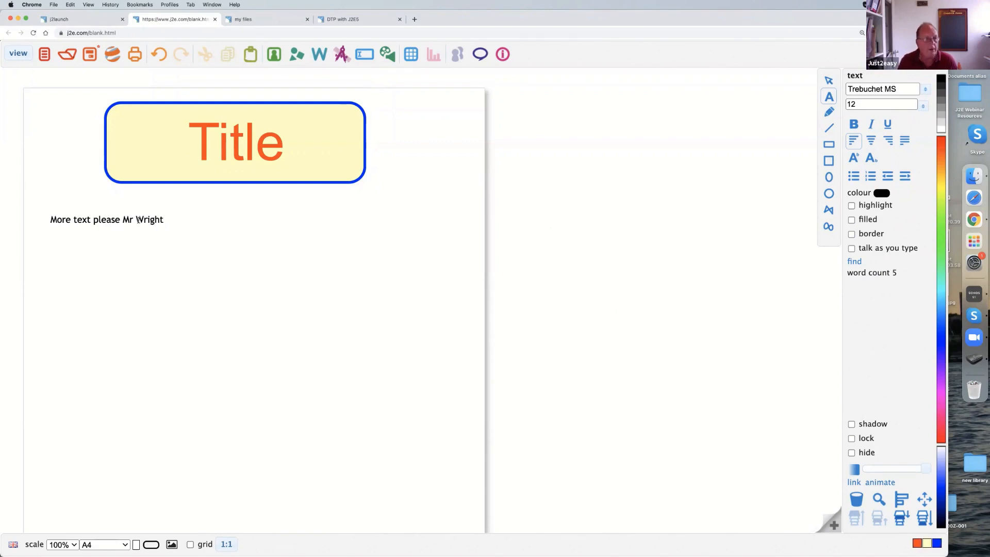
Colour the whole line of text below the title in the title's orange-red and deselect its box
{"action": "left_click_drag", "start_coordinate": [59, 220], "coordinate": [161, 223]}
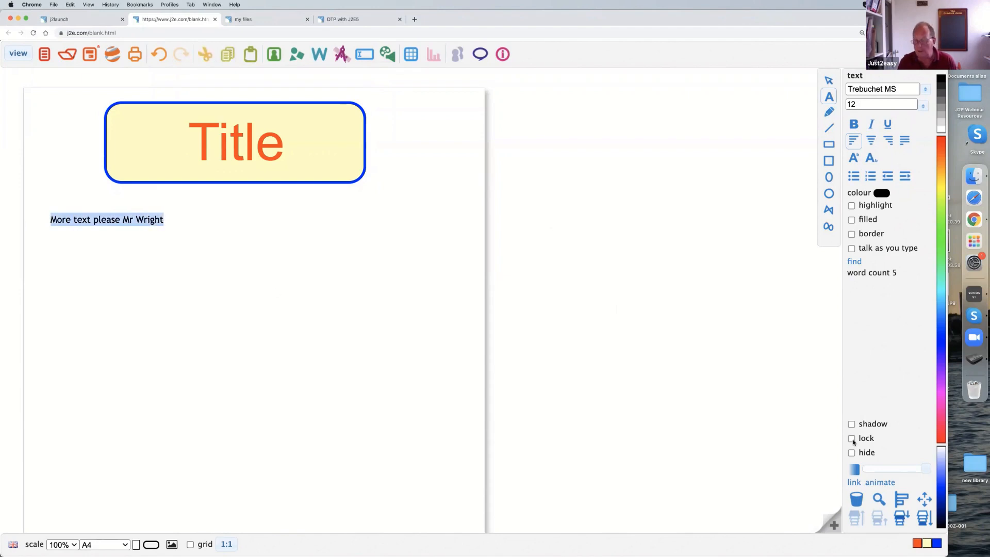
{"action": "left_click", "coordinate": [918, 545]}
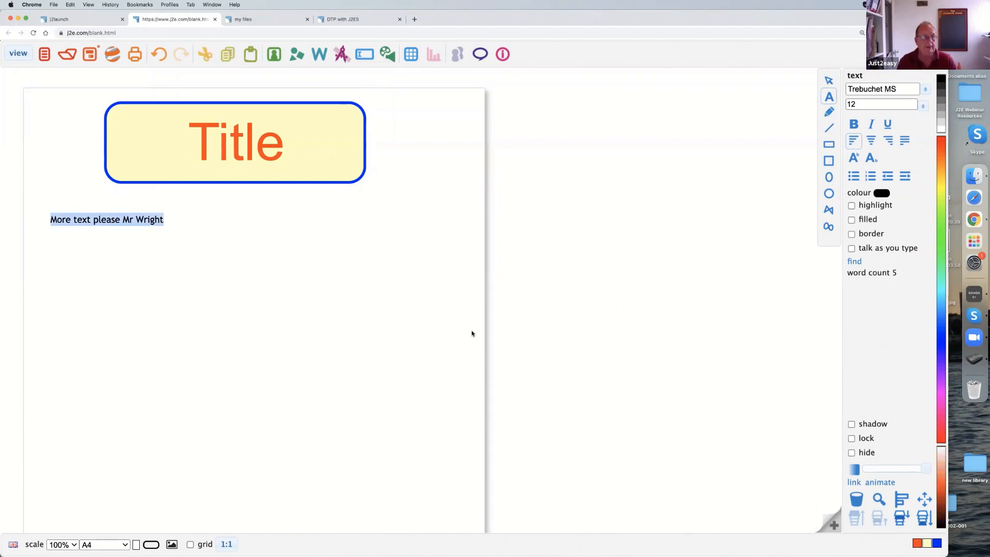
{"action": "left_click", "coordinate": [115, 239]}
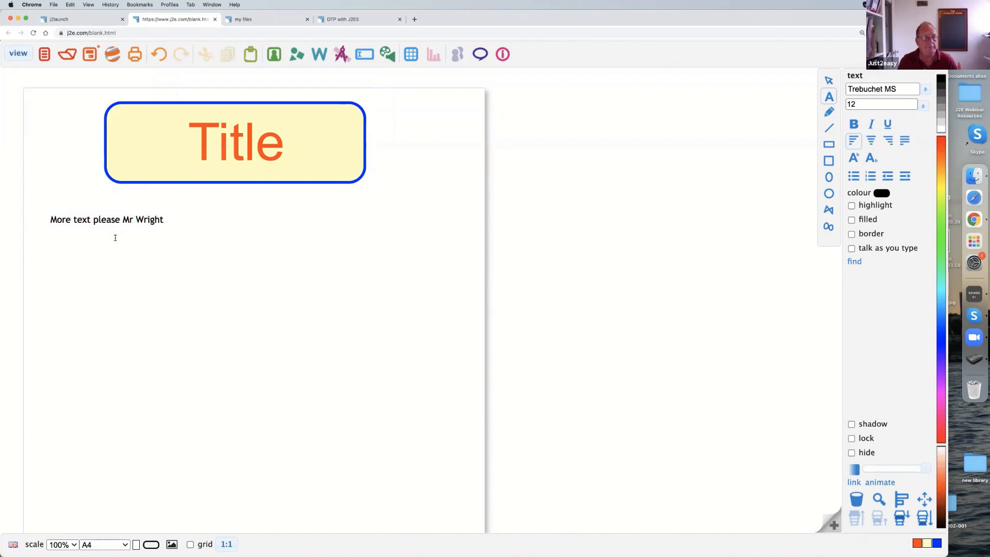
{"action": "left_click", "coordinate": [93, 225]}
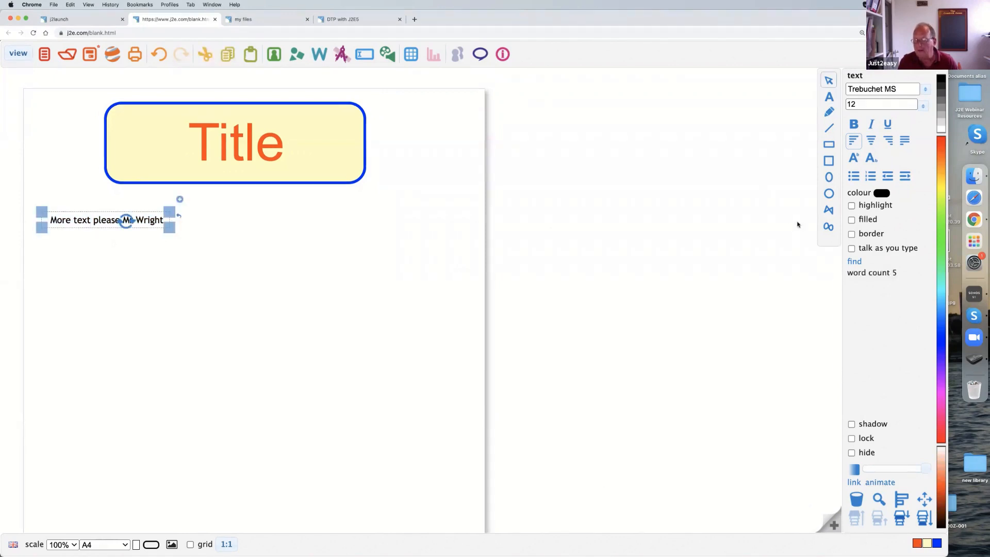
{"action": "left_click", "coordinate": [880, 194]}
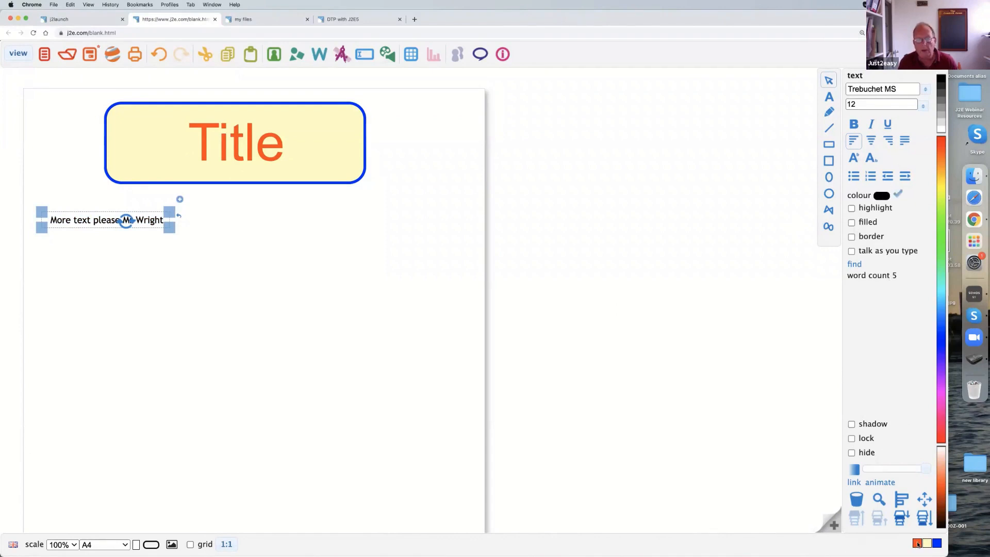
{"action": "left_click", "coordinate": [917, 543]}
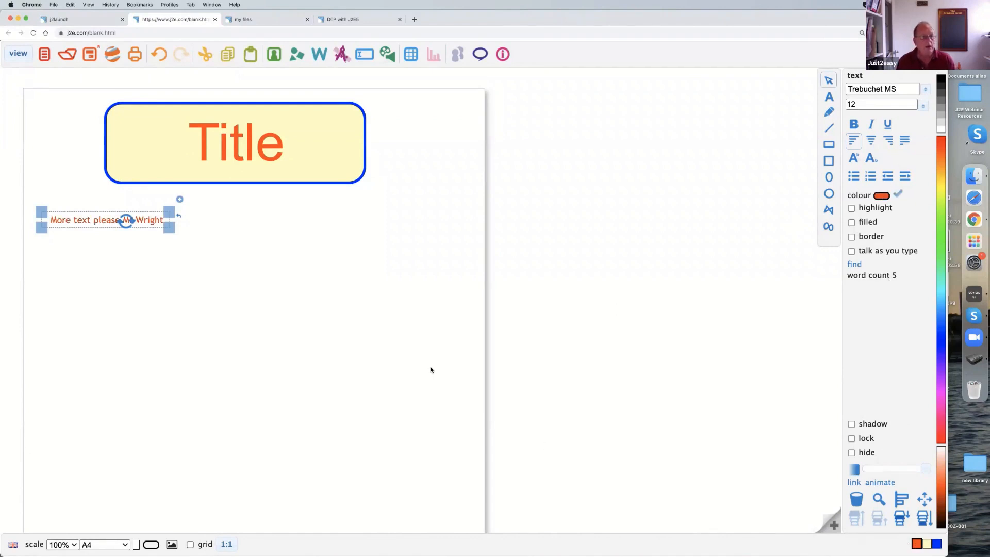
{"action": "left_click", "coordinate": [72, 278]}
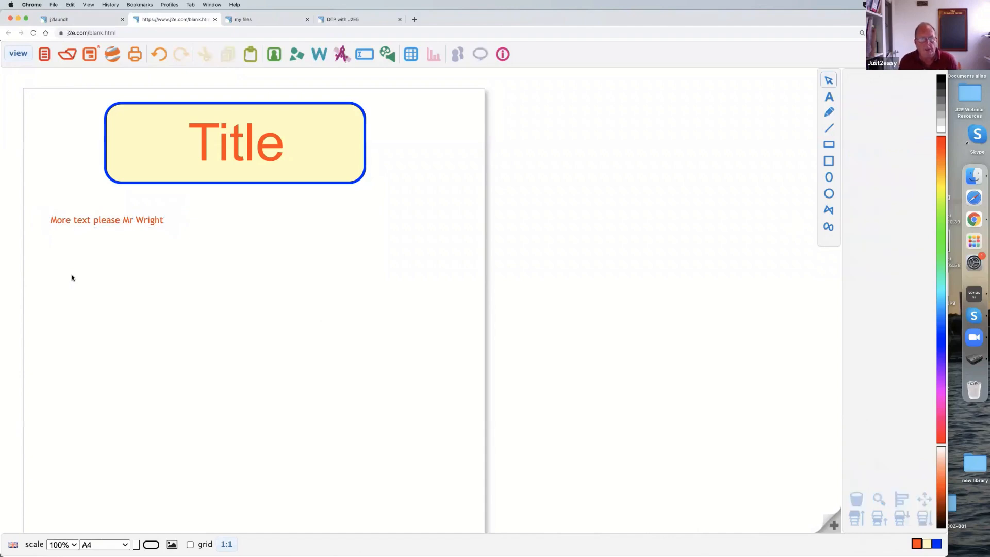
Continue the orange-red line of text with "and carry on typing."
{"action": "scroll", "coordinate": [113, 252], "scroll_direction": "down", "scroll_amount": 1}
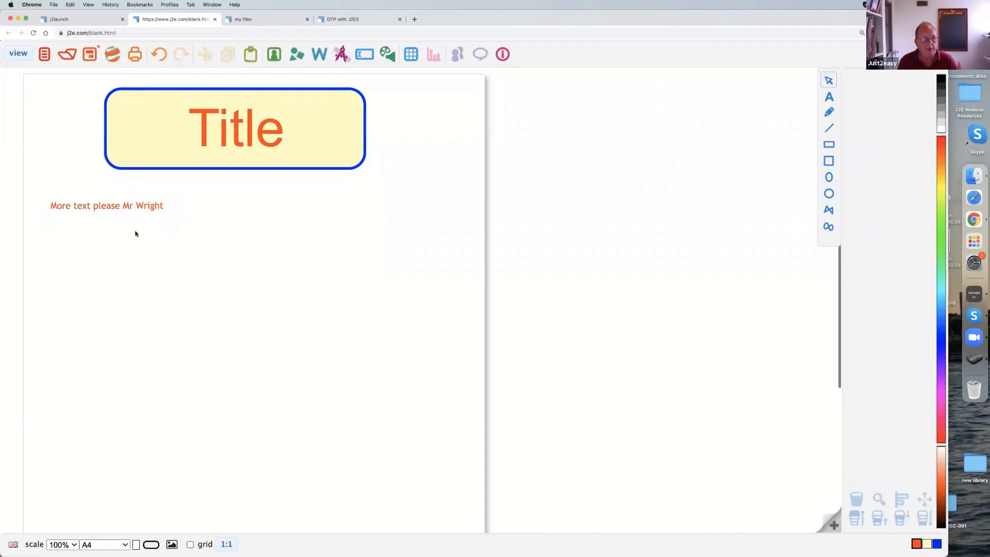
{"action": "left_click", "coordinate": [163, 211]}
{"action": "left_click", "coordinate": [162, 223]}
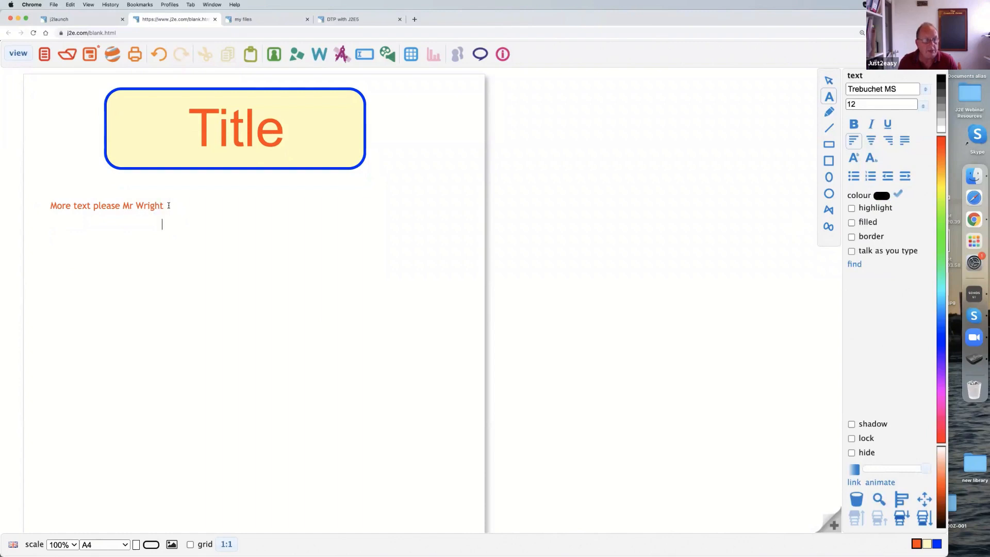
{"action": "left_click", "coordinate": [173, 224]}
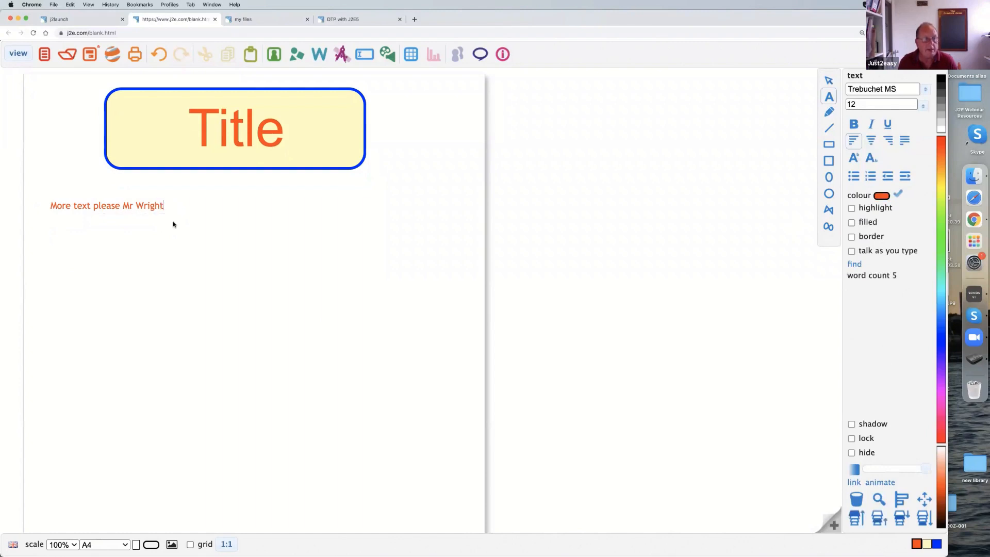
{"action": "type", "text": "and ca"}
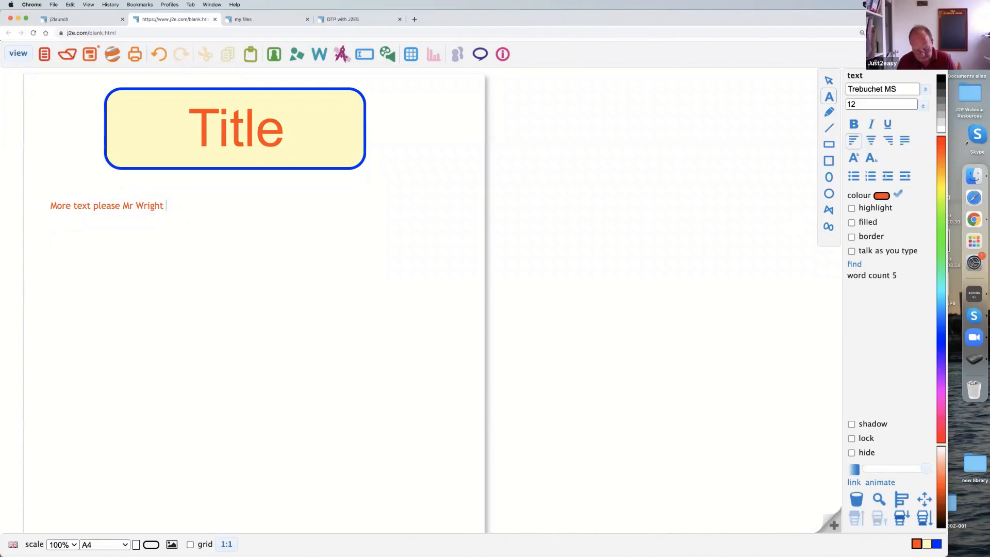
{"action": "type", "text": "rr"}
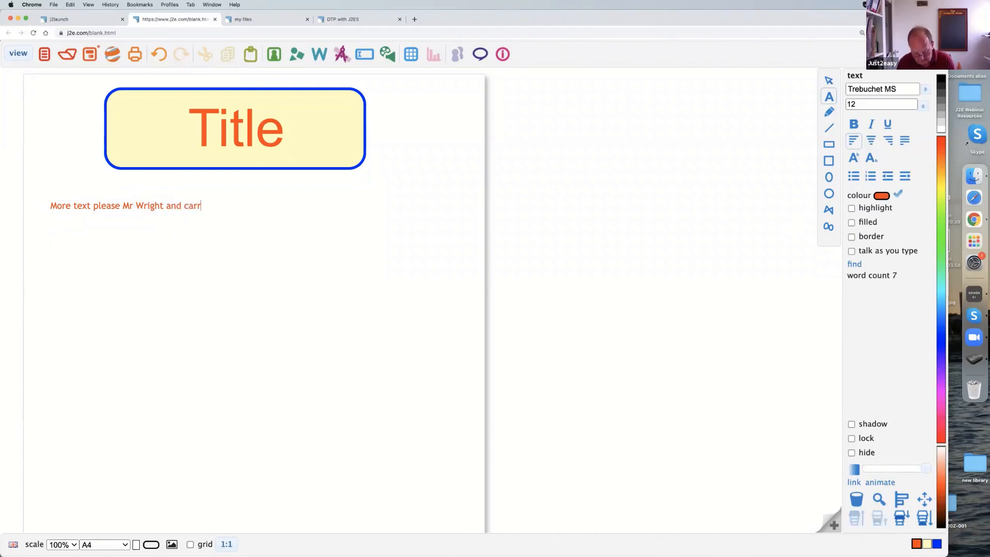
{"action": "type", "text": "y on typing."}
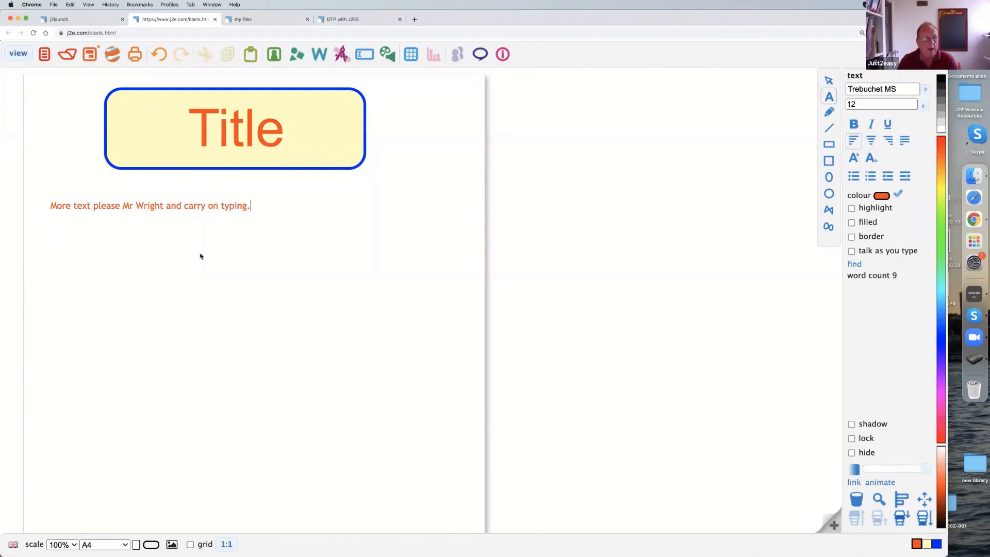
Narrow the orange-red text box so its text wraps onto three lines, and move it across to the right side of the page
{"action": "left_click", "coordinate": [196, 205]}
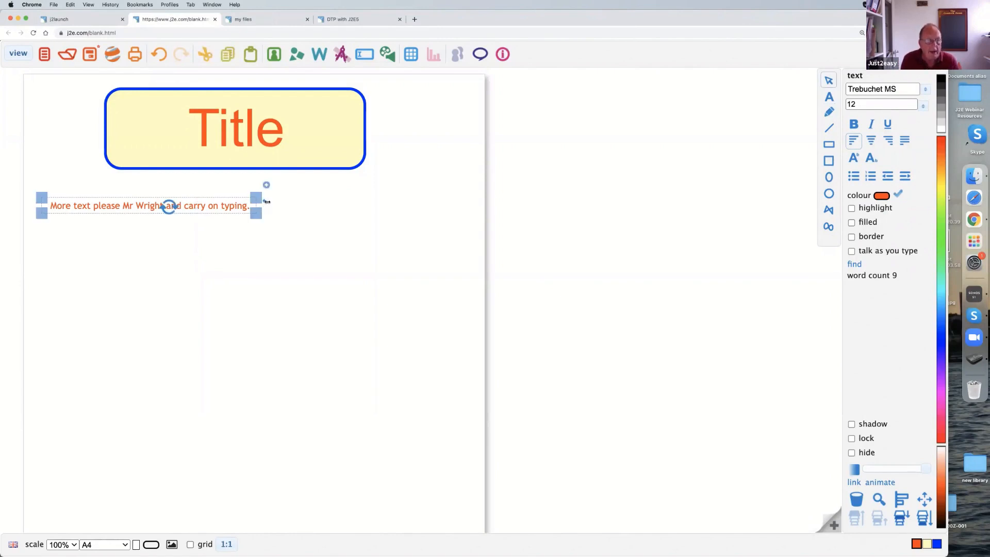
{"action": "left_click_drag", "start_coordinate": [264, 201], "coordinate": [137, 211]}
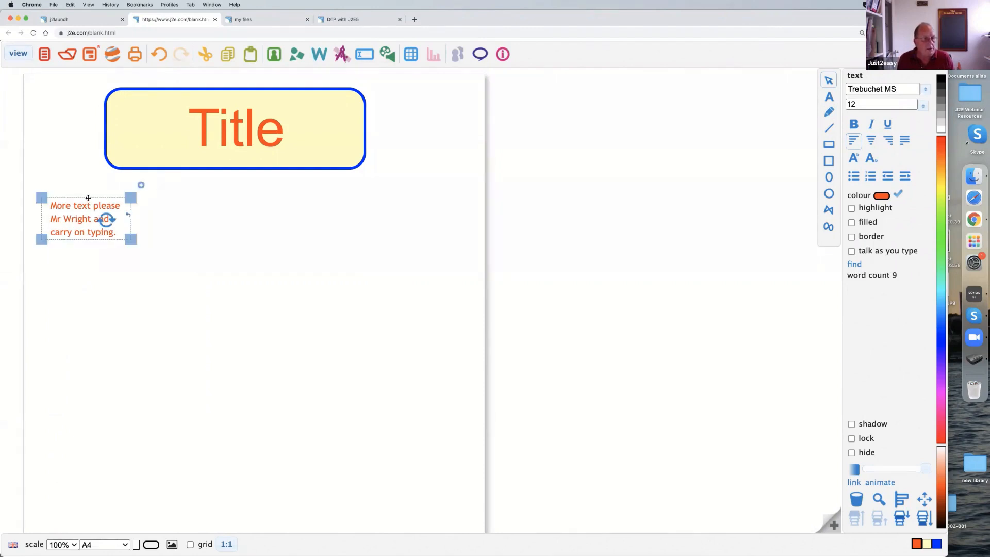
{"action": "left_click_drag", "start_coordinate": [89, 198], "coordinate": [401, 198]}
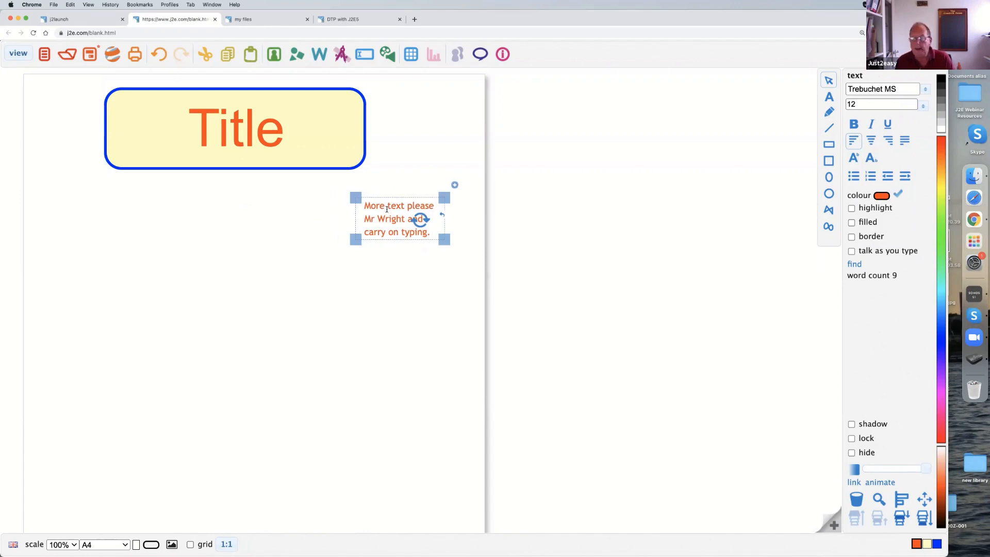
Fill the small text box with yellow, give it a blue border, and nudge it slightly up and to the right
{"action": "left_click", "coordinate": [851, 222]}
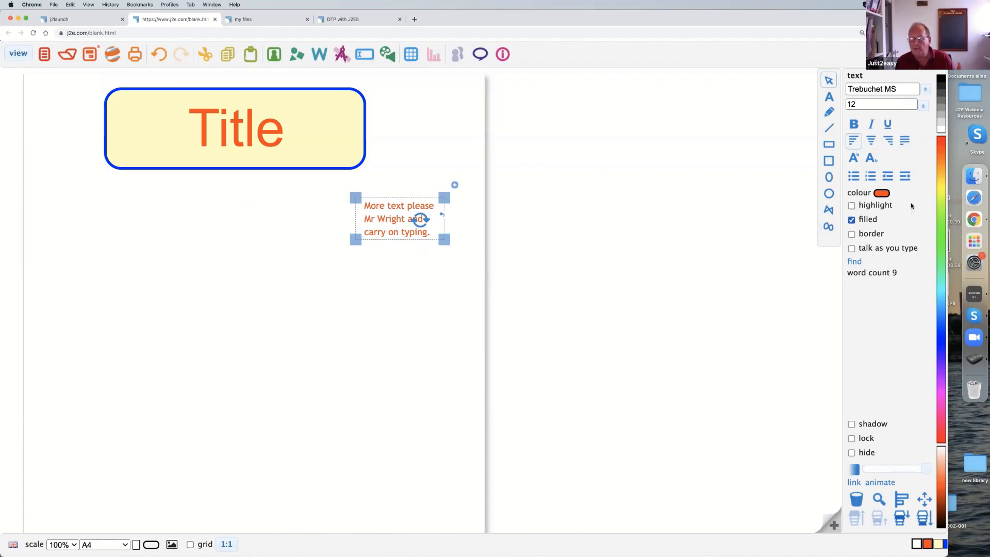
{"action": "left_click", "coordinate": [938, 190]}
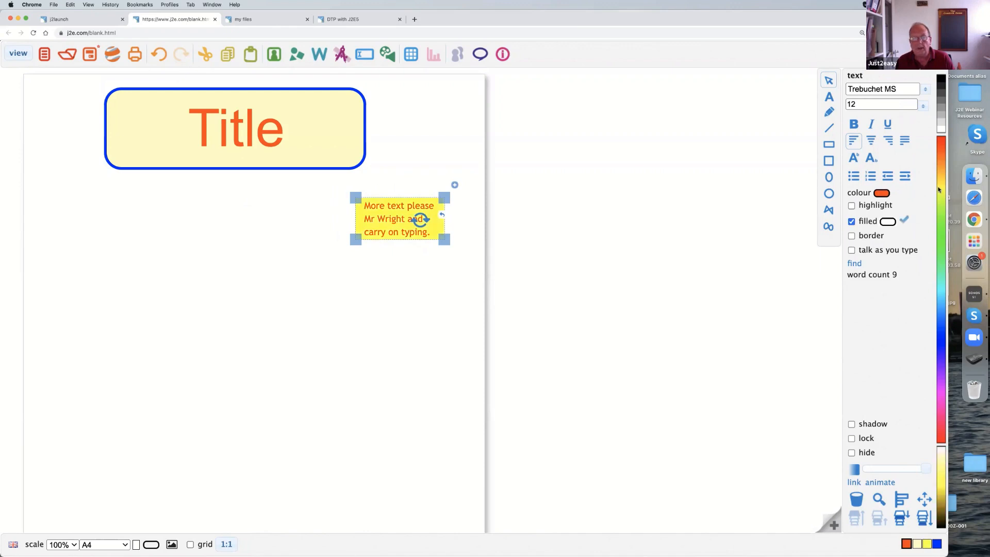
{"action": "left_click", "coordinate": [851, 236]}
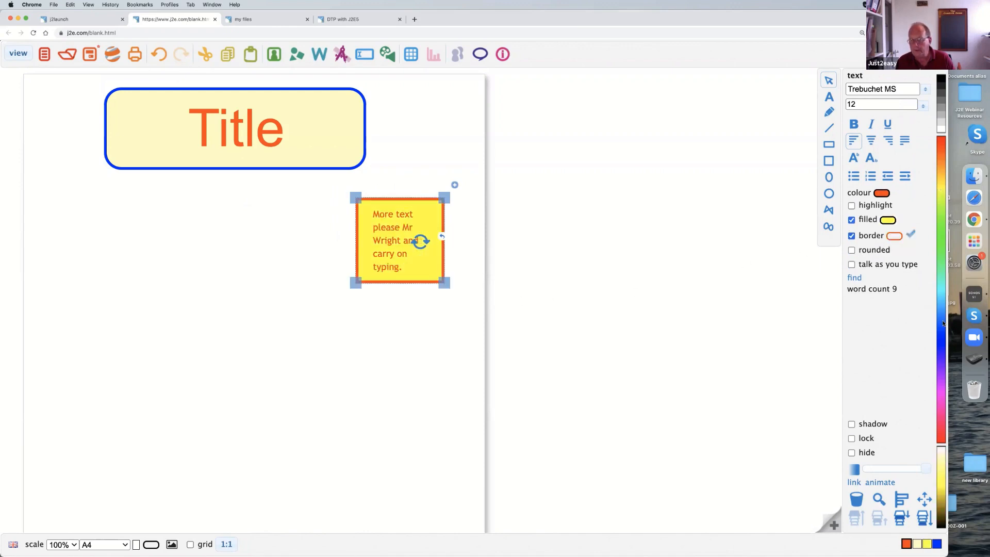
{"action": "left_click", "coordinate": [943, 322]}
{"action": "left_click_drag", "start_coordinate": [438, 259], "coordinate": [453, 245]}
{"action": "left_click", "coordinate": [108, 246]}
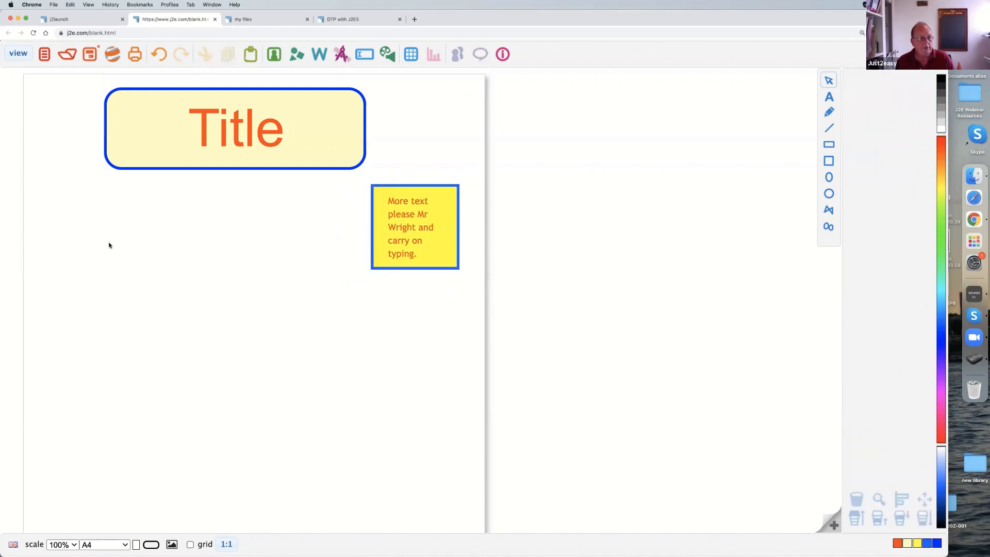
Place the grey-and-white kitten photo from my pictures on the left below the title and enlarge it to about 6.43 by 4.23 cm
{"action": "left_click", "coordinate": [109, 244]}
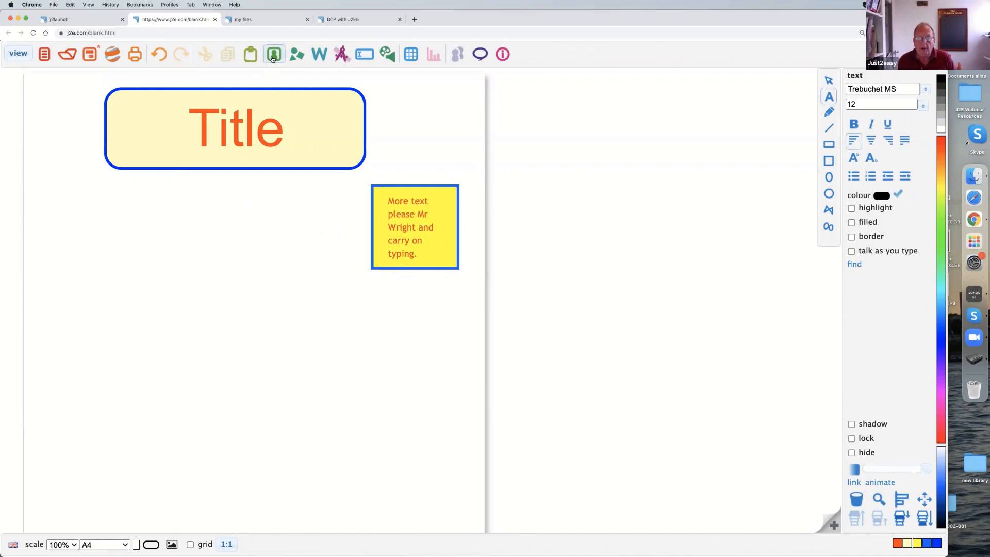
{"action": "left_click", "coordinate": [273, 57]}
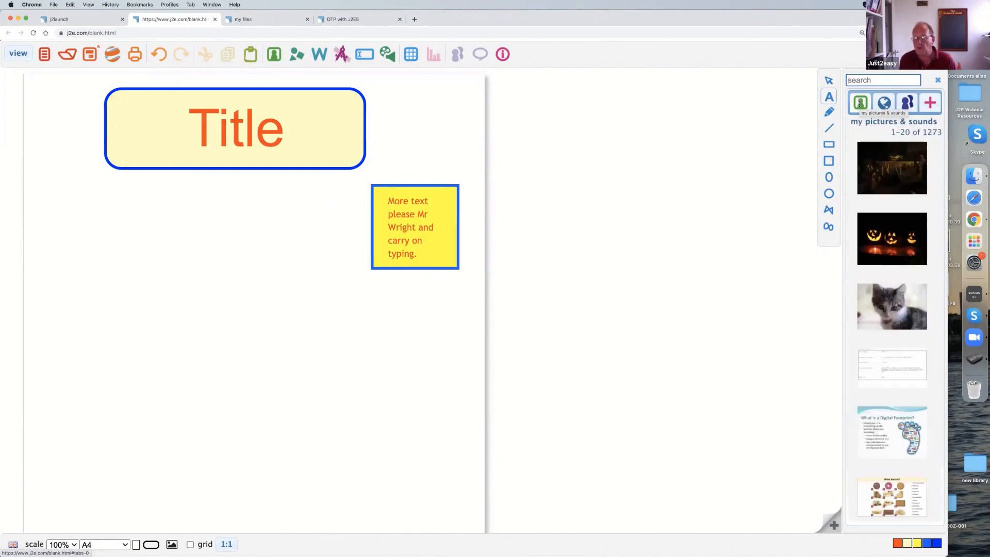
{"action": "scroll", "coordinate": [873, 220], "scroll_direction": "down", "scroll_amount": 3}
{"action": "scroll", "coordinate": [872, 220], "scroll_direction": "down", "scroll_amount": 8}
{"action": "scroll", "coordinate": [873, 221], "scroll_direction": "up", "scroll_amount": 10}
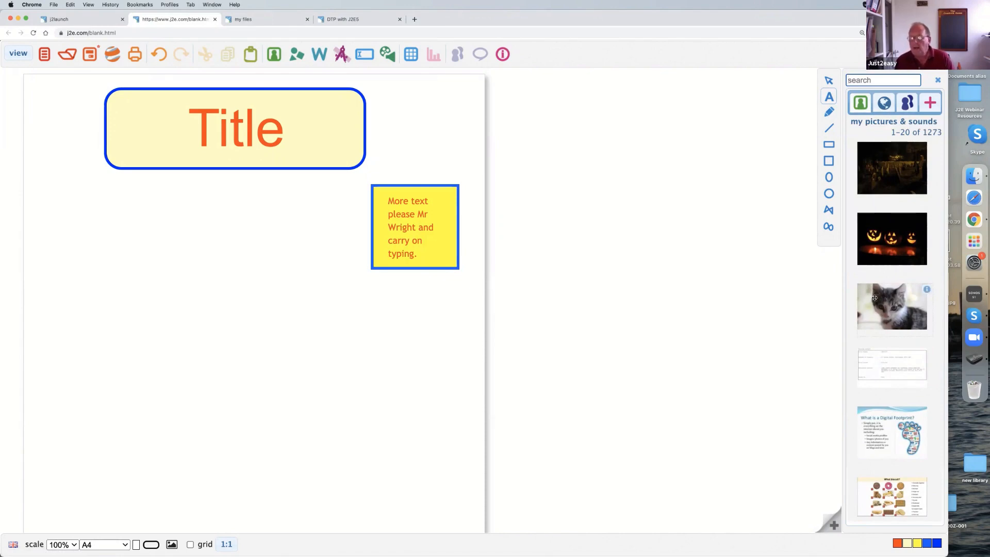
{"action": "scroll", "coordinate": [874, 298], "scroll_direction": "down", "scroll_amount": 1}
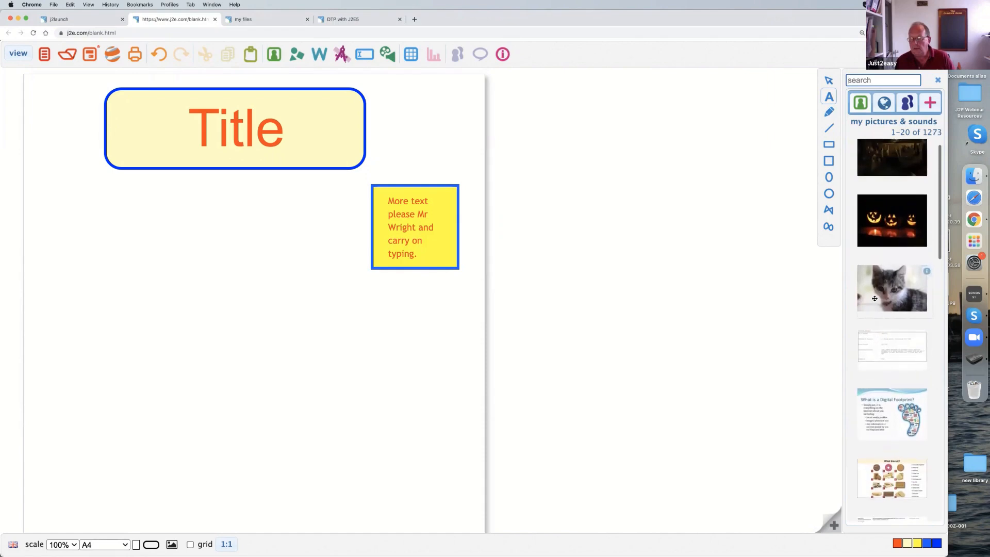
{"action": "left_click_drag", "start_coordinate": [868, 279], "coordinate": [70, 211]}
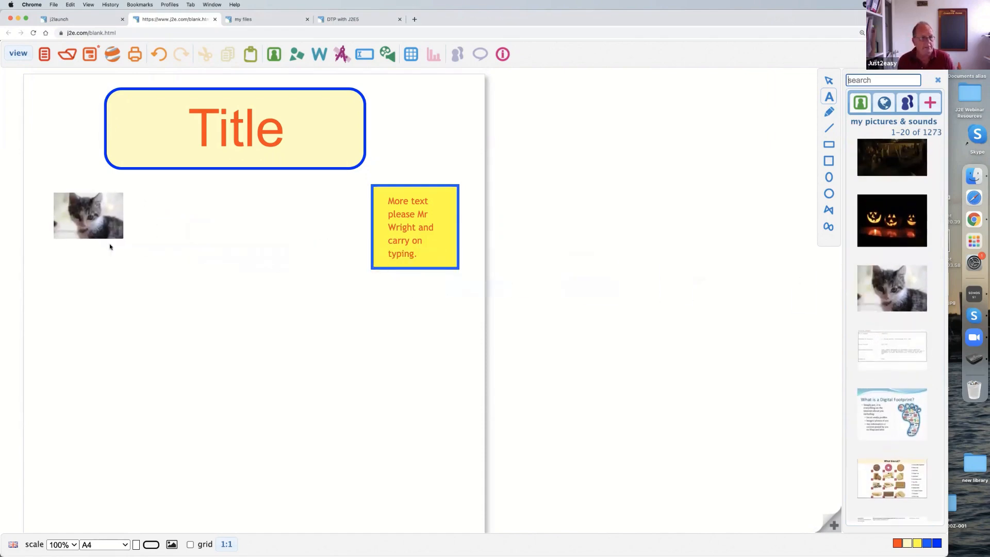
{"action": "left_click_drag", "start_coordinate": [126, 240], "coordinate": [196, 285]}
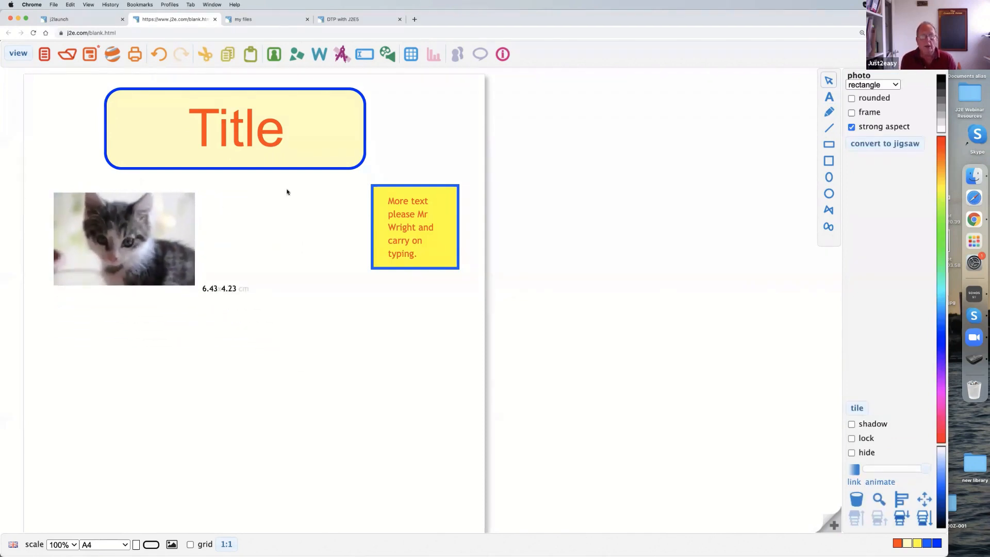
Search the online pictures for "cat" and place the white cat photo, enlarged, below the yellow text box
{"action": "left_click", "coordinate": [276, 55]}
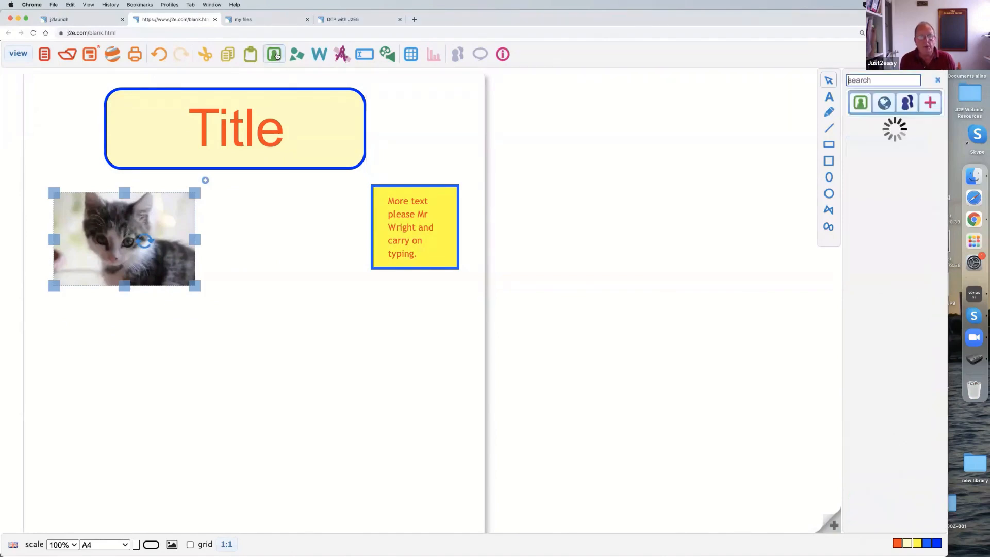
{"action": "left_click", "coordinate": [884, 107]}
{"action": "left_click", "coordinate": [855, 80]}
{"action": "type", "text": "cat"}
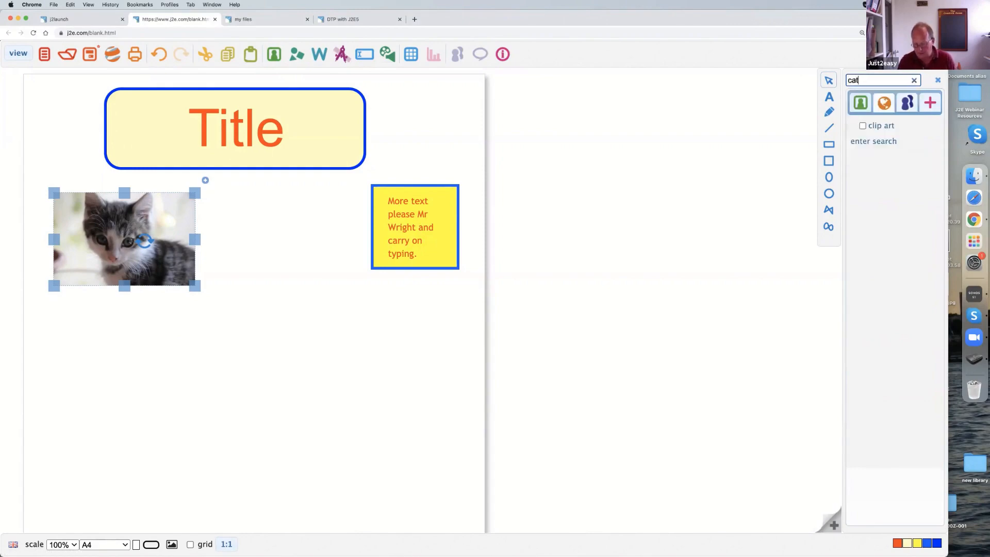
{"action": "key", "text": "Return"}
{"action": "scroll", "coordinate": [890, 280], "scroll_direction": "down", "scroll_amount": 5}
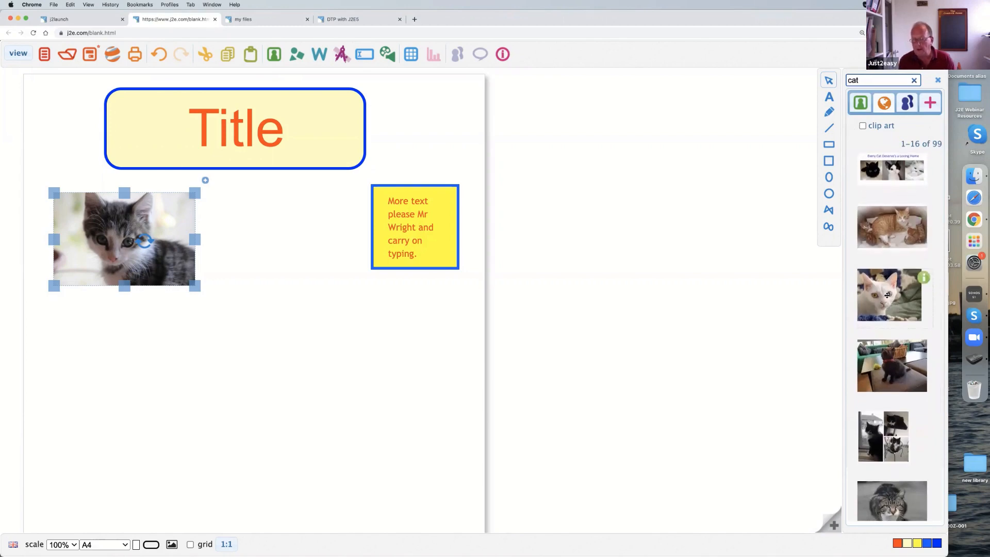
{"action": "left_click_drag", "start_coordinate": [891, 294], "coordinate": [437, 446]}
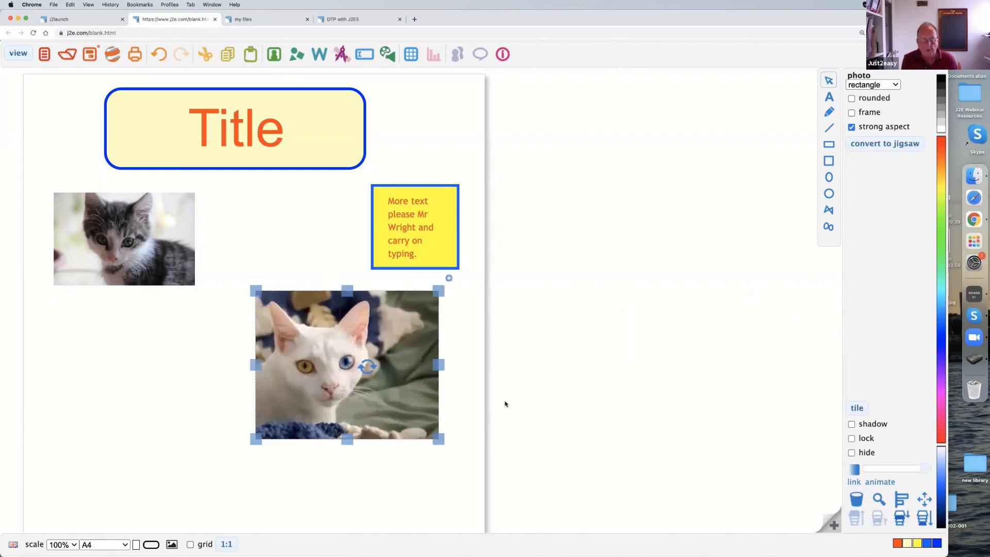
Crop the right, bottom and top edges of the white cat photo around the face, and shift the photo slightly right and down
{"action": "left_click_drag", "start_coordinate": [439, 364], "coordinate": [372, 369]}
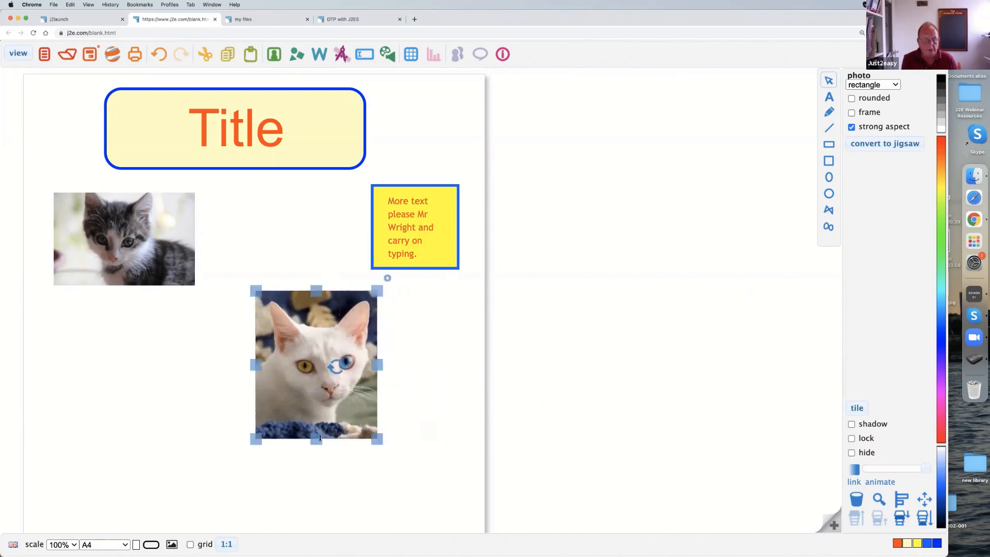
{"action": "left_click_drag", "start_coordinate": [318, 440], "coordinate": [322, 405]}
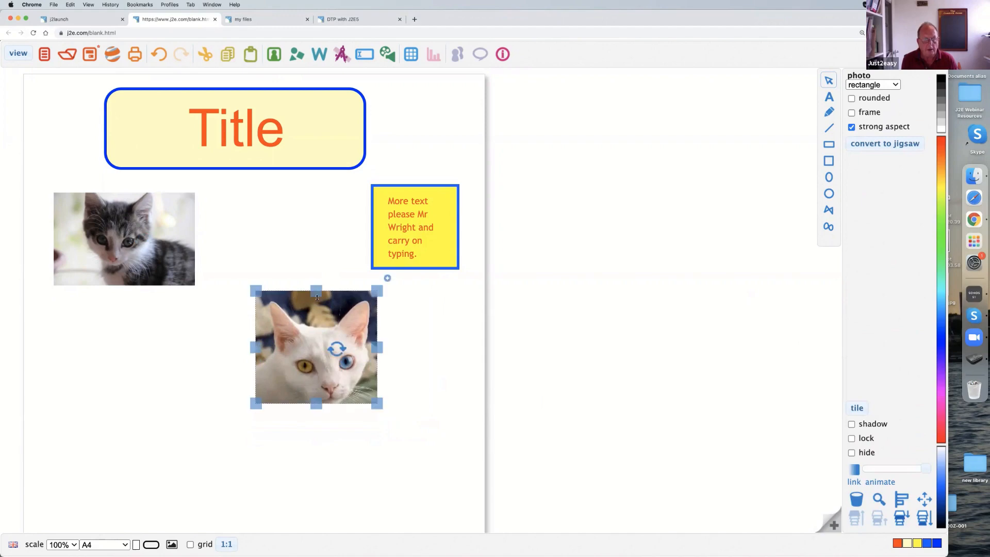
{"action": "left_click_drag", "start_coordinate": [317, 289], "coordinate": [338, 325]}
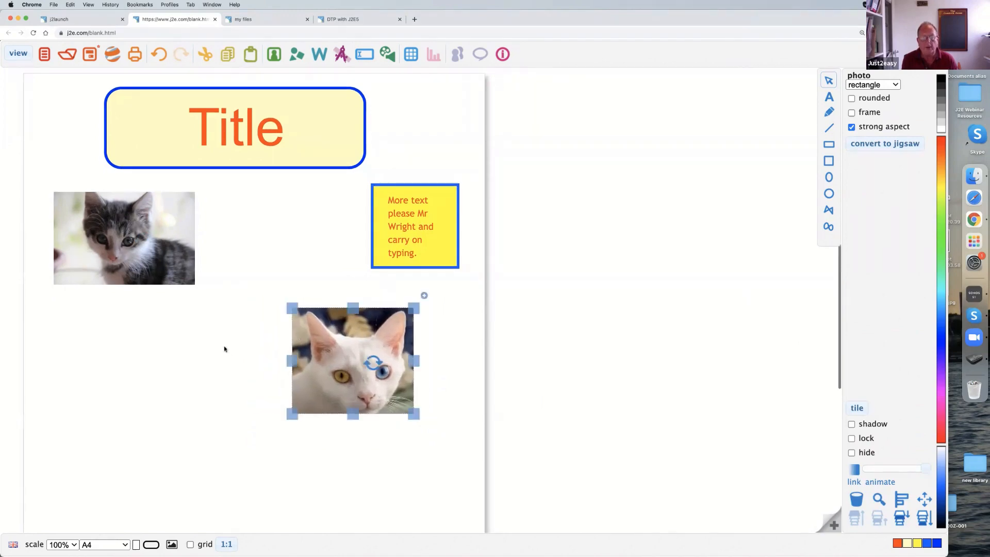
Change the white cat photo's shape to ellipse and move it slightly up and to the left
{"action": "left_click", "coordinate": [861, 85]}
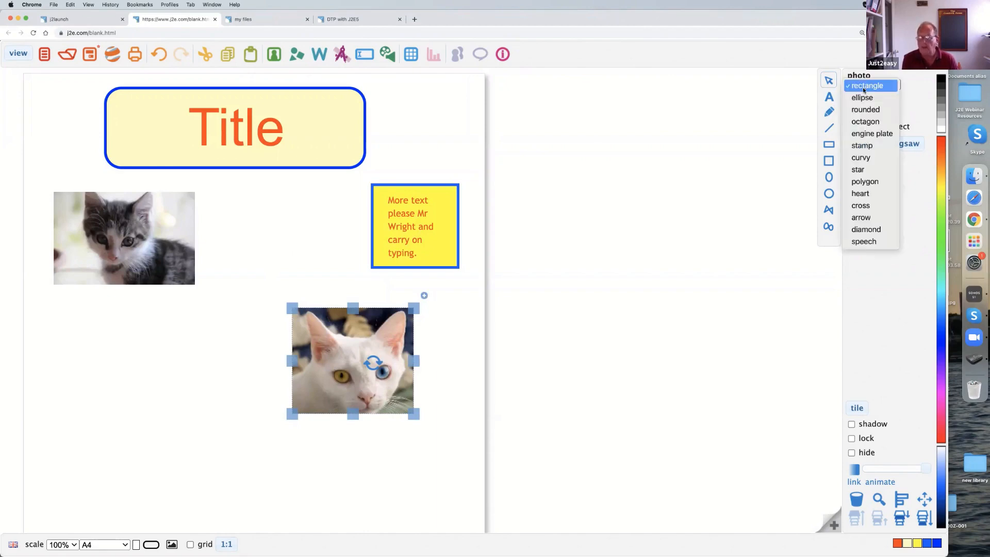
{"action": "left_click", "coordinate": [863, 99]}
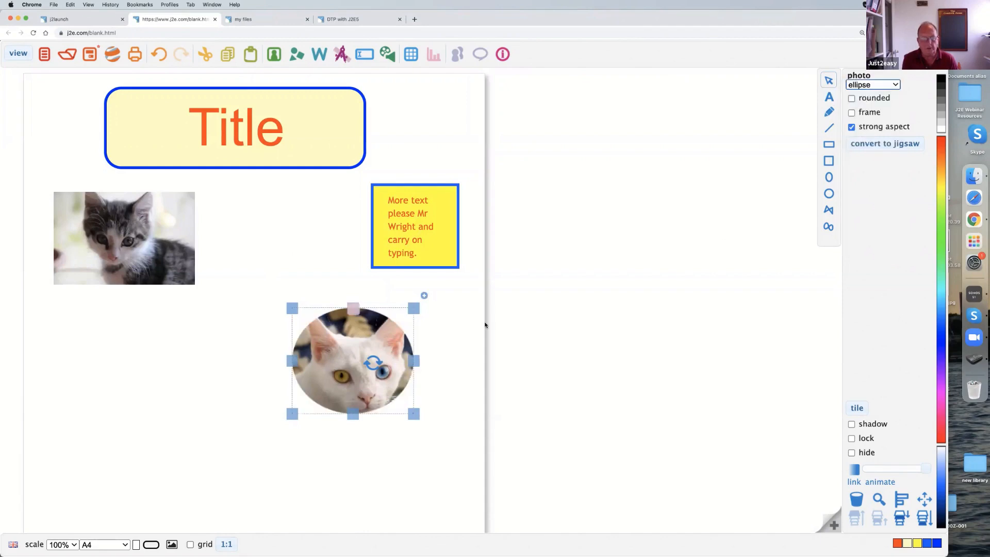
{"action": "left_click_drag", "start_coordinate": [354, 309], "coordinate": [387, 308]}
{"action": "left_click_drag", "start_coordinate": [346, 348], "coordinate": [329, 334]}
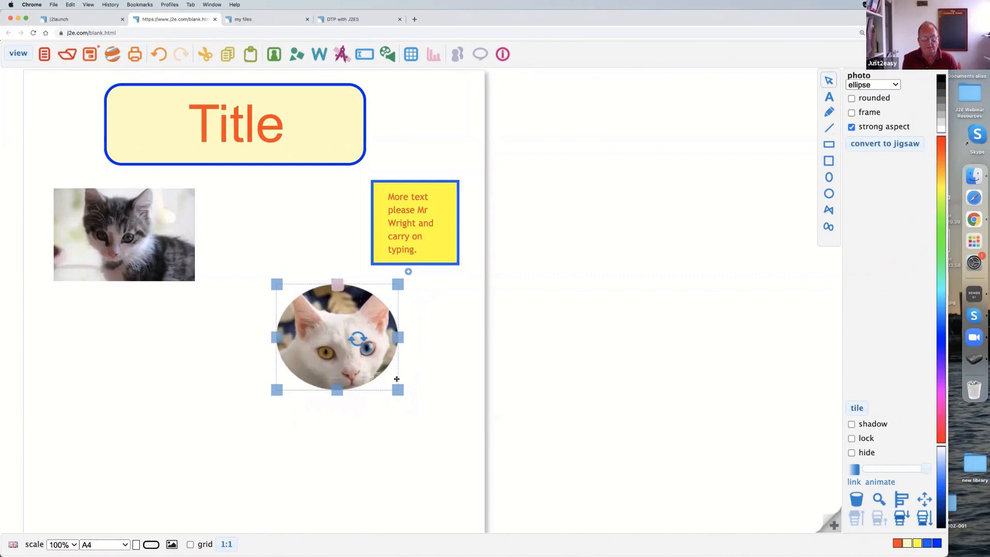
Reselect the white cat photo and return its shape to rectangle
{"action": "left_click", "coordinate": [187, 342]}
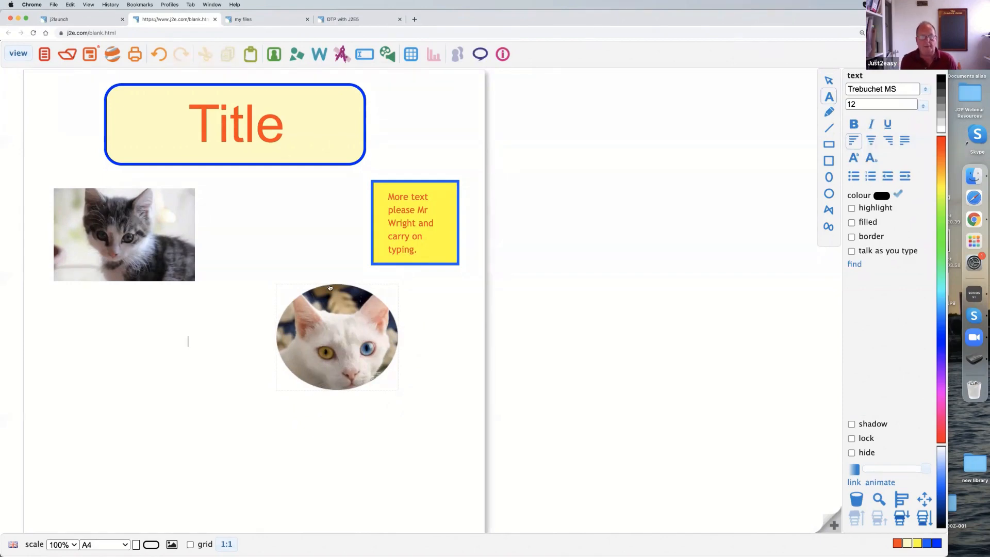
{"action": "left_click", "coordinate": [326, 309]}
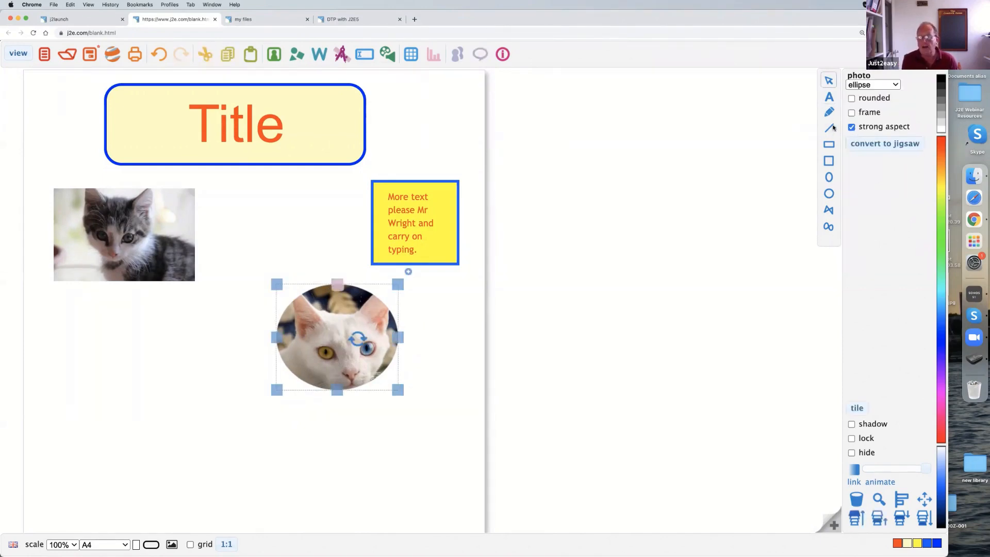
{"action": "left_click", "coordinate": [853, 83]}
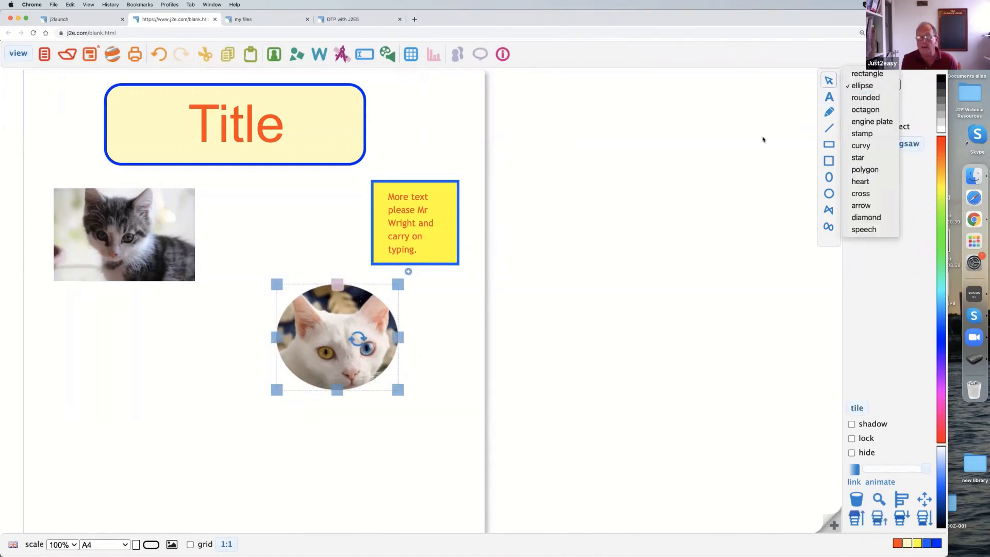
{"action": "left_click", "coordinate": [857, 73]}
Uncover the cropped right and bottom parts of the white cat photo, and place a duplicate of it below the kitten photo
{"action": "left_click_drag", "start_coordinate": [398, 336], "coordinate": [459, 336]}
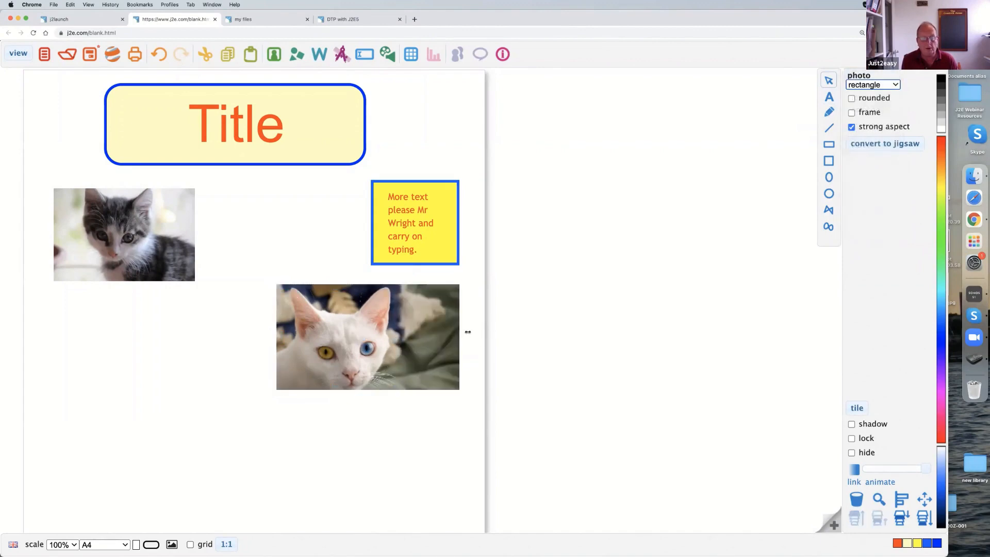
{"action": "left_click_drag", "start_coordinate": [370, 387], "coordinate": [368, 458]}
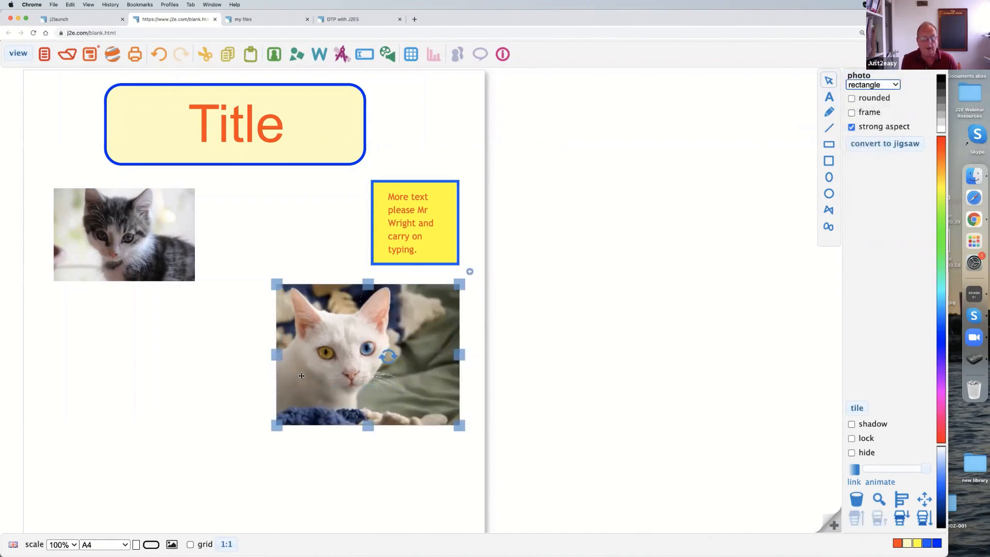
{"action": "left_click_drag", "start_coordinate": [457, 301], "coordinate": [233, 277]}
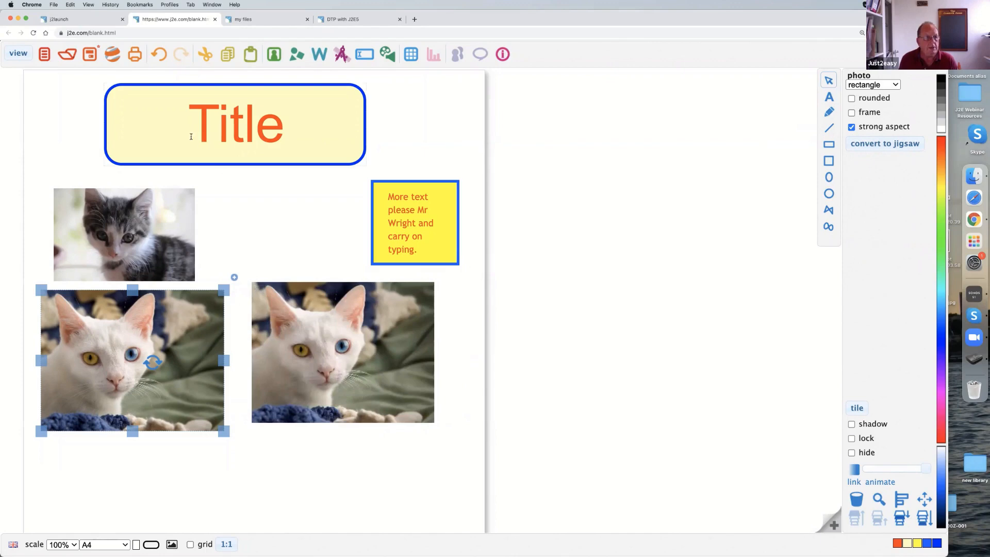
Save the page online with the title "cat"
{"action": "left_click", "coordinate": [92, 55]}
{"action": "left_click_drag", "start_coordinate": [163, 83], "coordinate": [208, 84]}
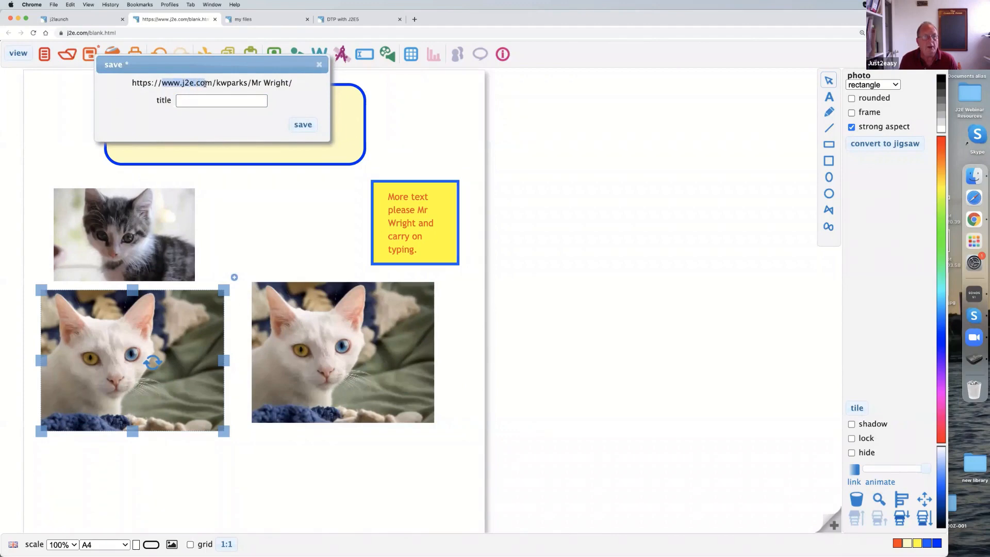
{"action": "left_click", "coordinate": [232, 82]}
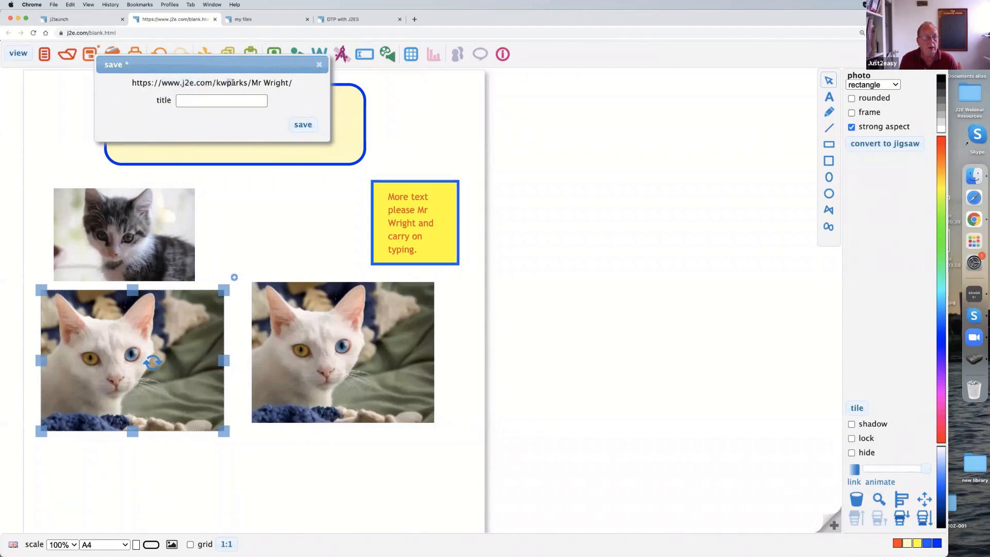
{"action": "left_click_drag", "start_coordinate": [252, 82], "coordinate": [288, 83]}
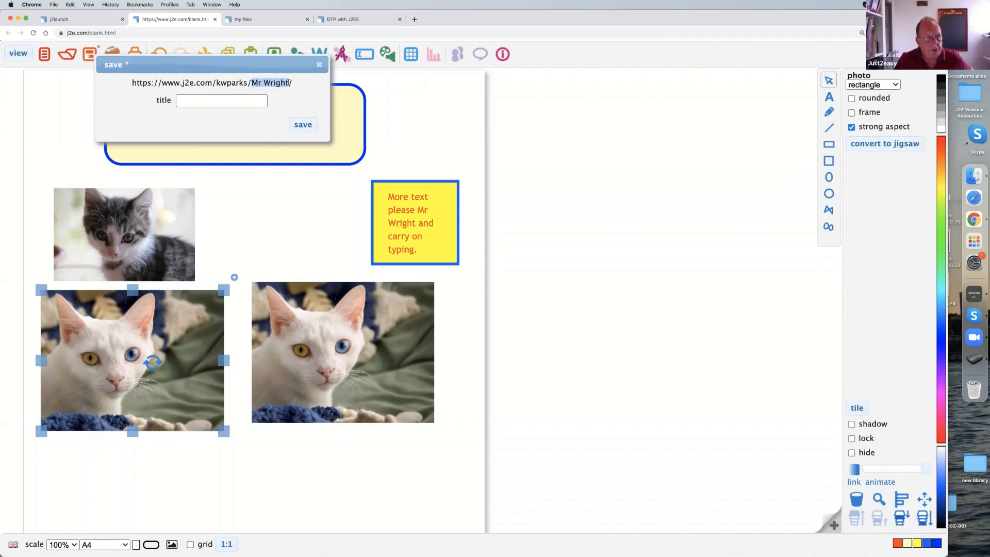
{"action": "left_click", "coordinate": [184, 106]}
{"action": "type", "text": "cat"}
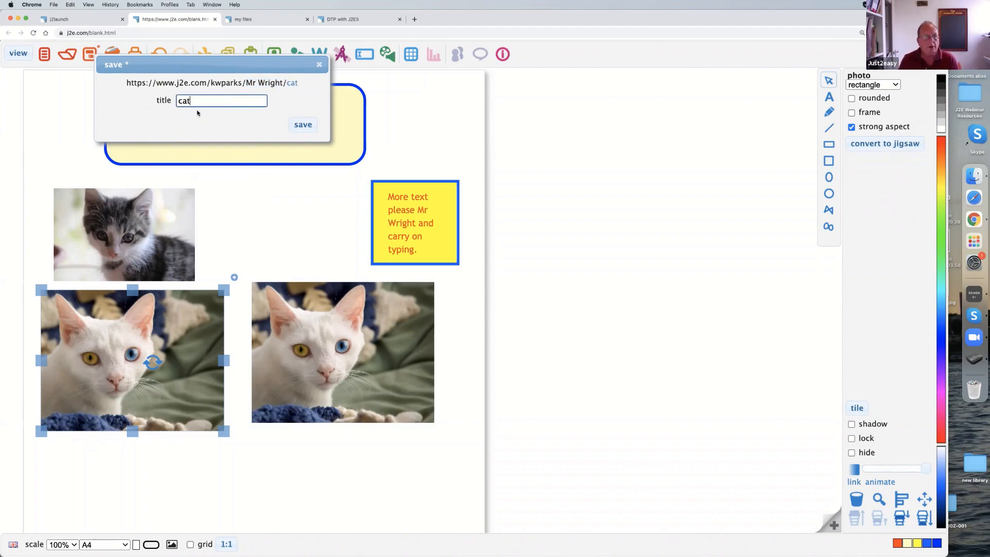
{"action": "left_click", "coordinate": [291, 127]}
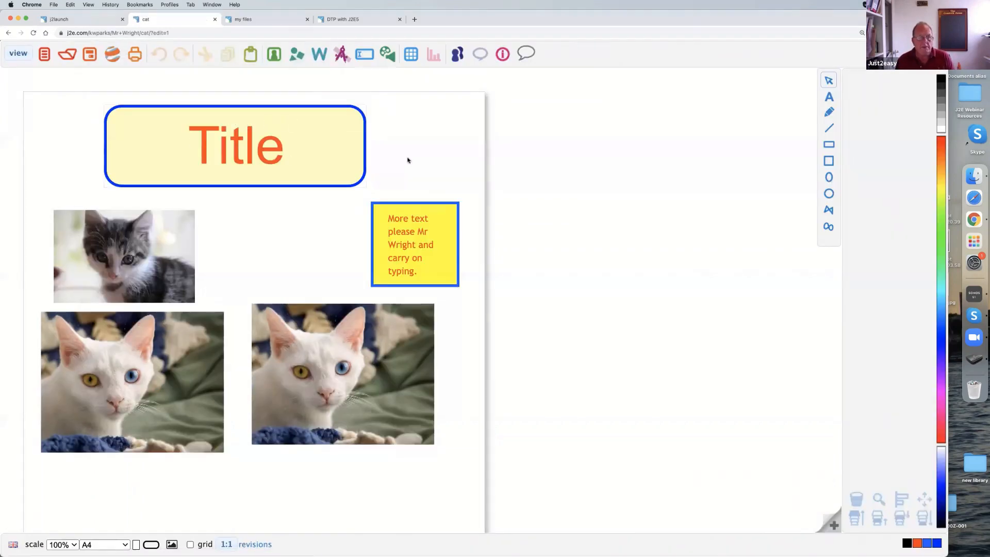
Try the page scale at 50% and 100%, and set it to 75%
{"action": "scroll", "coordinate": [442, 156], "scroll_direction": "down", "scroll_amount": 2}
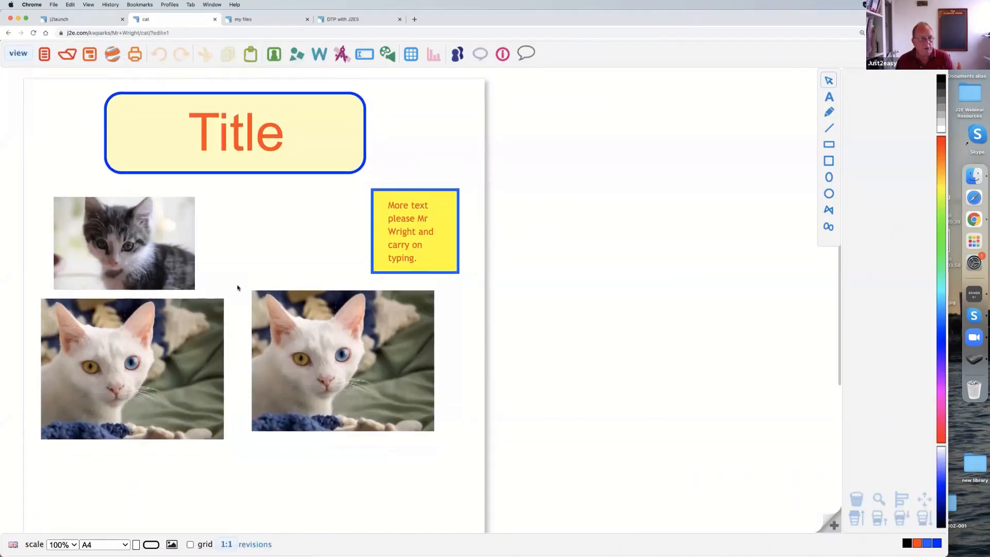
{"action": "left_click", "coordinate": [63, 545]}
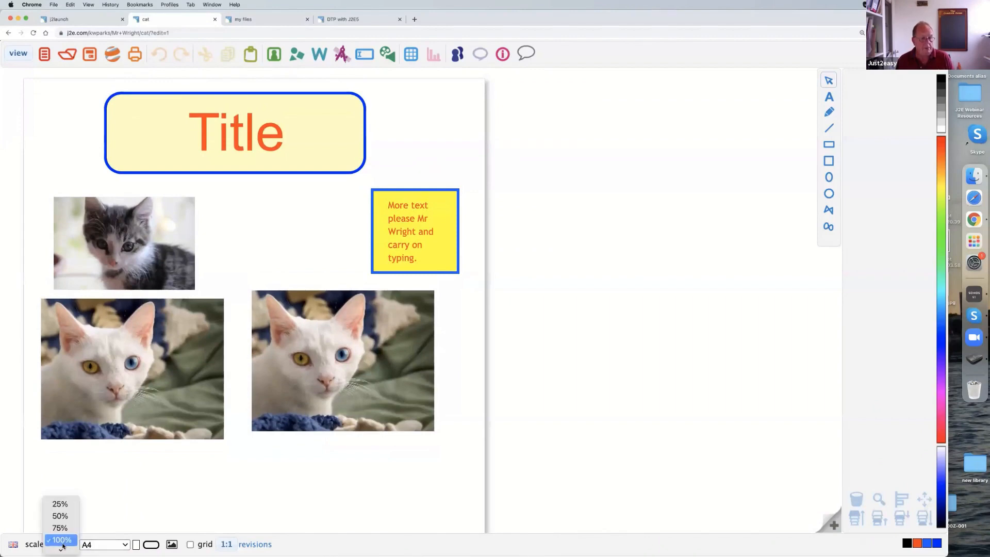
{"action": "left_click", "coordinate": [60, 516]}
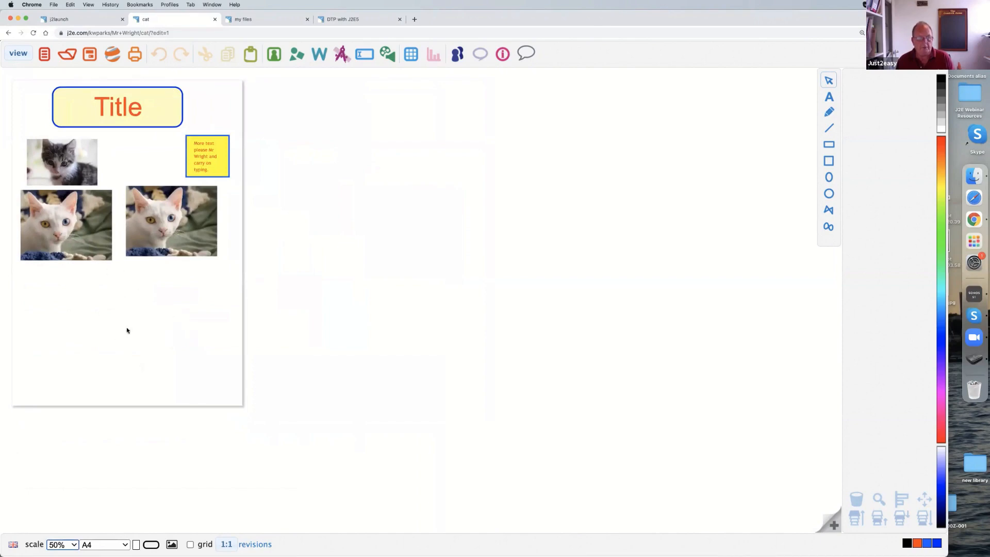
{"action": "left_click", "coordinate": [57, 545]}
{"action": "left_click", "coordinate": [61, 495]}
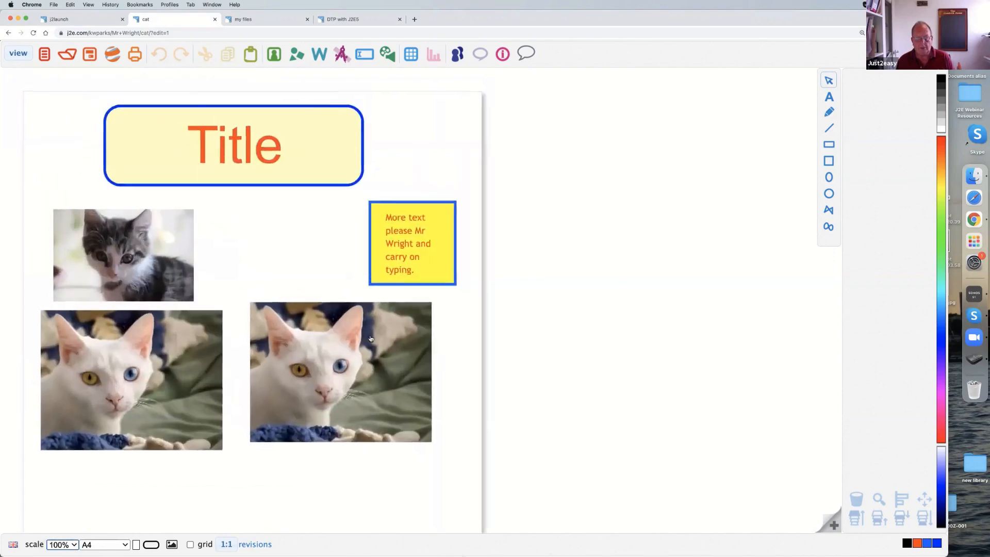
{"action": "scroll", "coordinate": [270, 490], "scroll_direction": "down", "scroll_amount": 2}
{"action": "scroll", "coordinate": [267, 492], "scroll_direction": "down", "scroll_amount": 1}
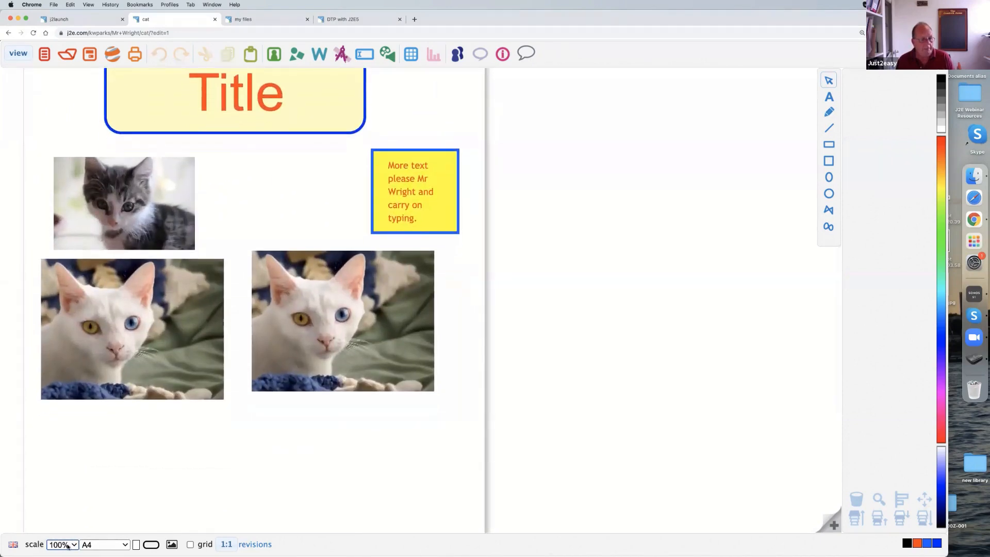
{"action": "left_click", "coordinate": [62, 544]}
{"action": "left_click", "coordinate": [61, 528]}
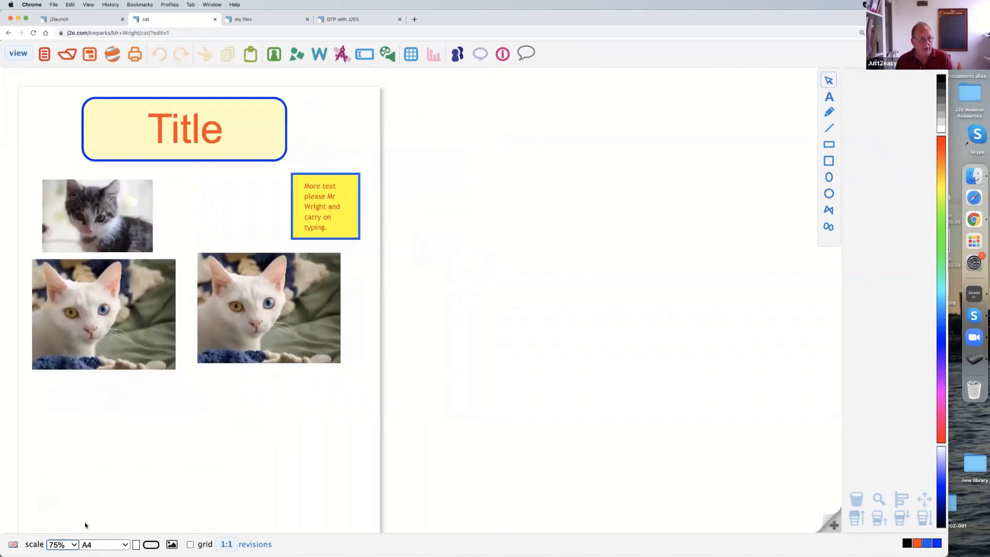
Look through the paper sizes, keep A4, and switch the page to landscape and back to portrait
{"action": "left_click", "coordinate": [89, 545]}
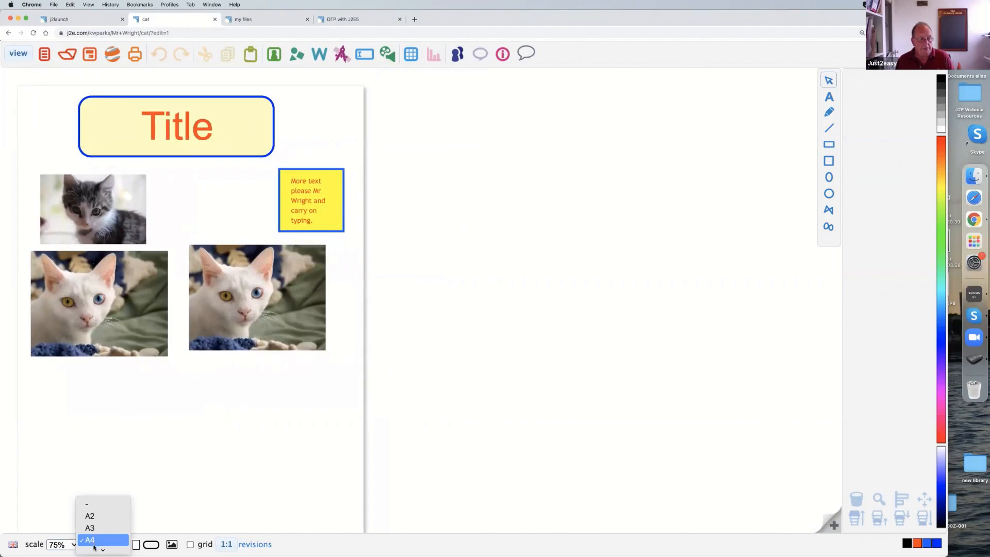
{"action": "mouse_move", "coordinate": [96, 548]}
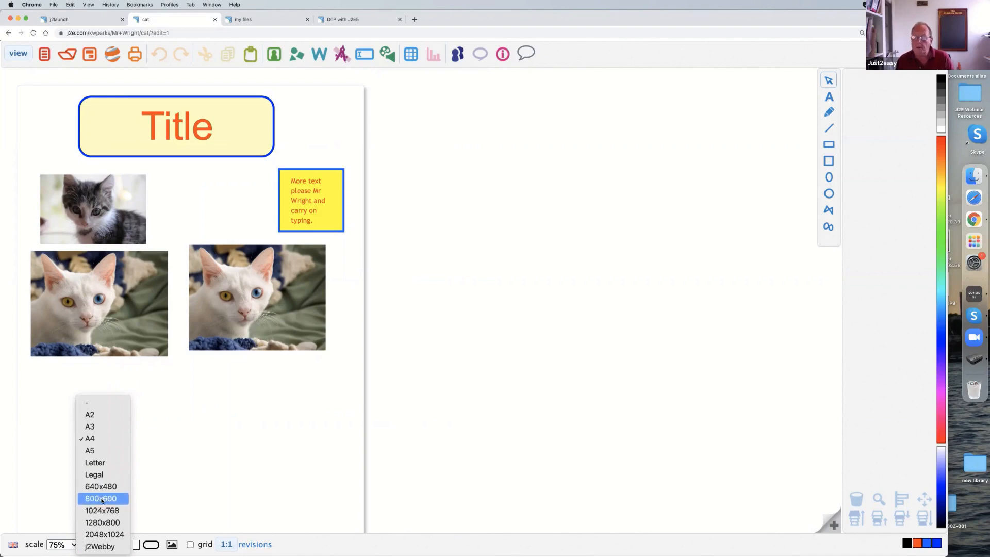
{"action": "left_click", "coordinate": [179, 464]}
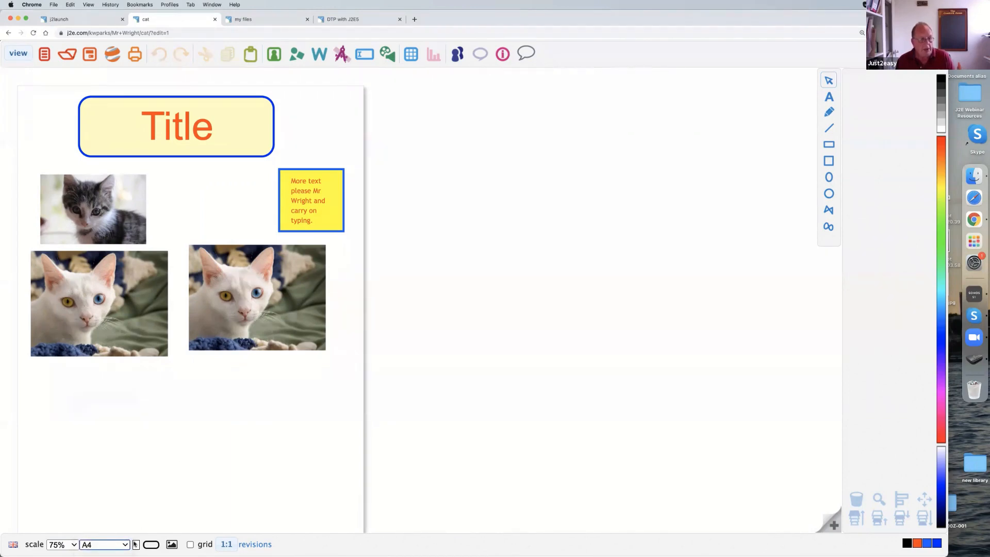
{"action": "left_click", "coordinate": [135, 545]}
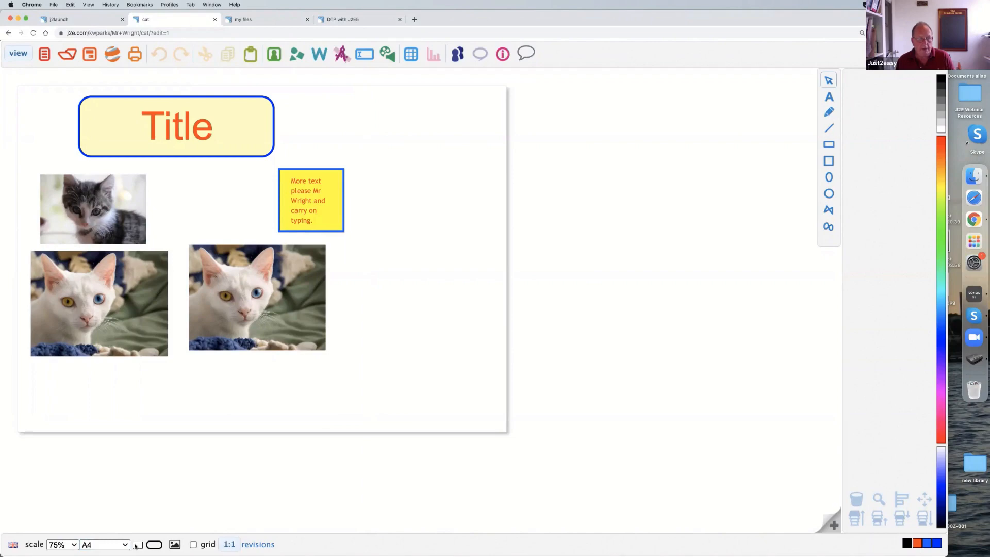
{"action": "left_click", "coordinate": [136, 544]}
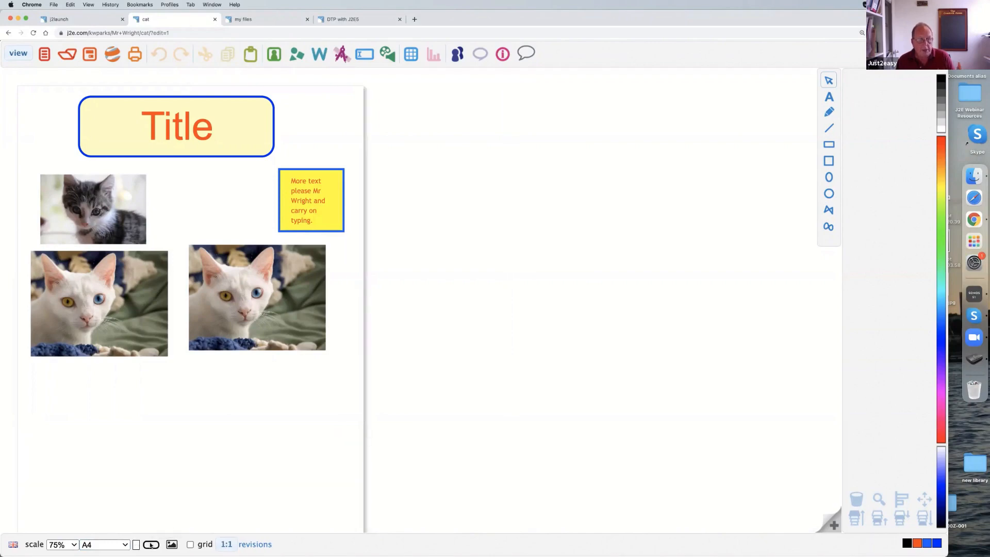
Fill the page with a pale green colour and nudge the right-hand white cat photo slightly down
{"action": "left_click", "coordinate": [151, 545]}
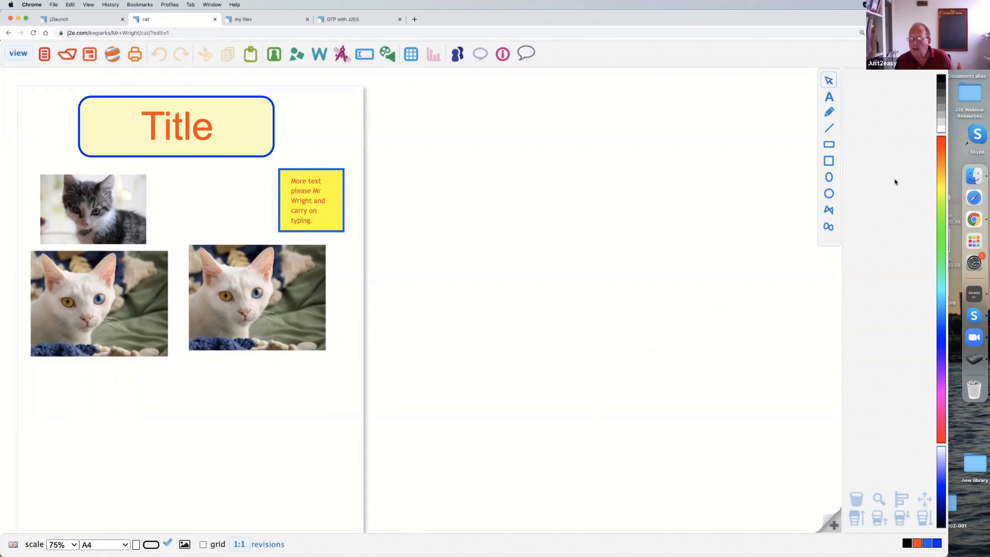
{"action": "left_click", "coordinate": [939, 208]}
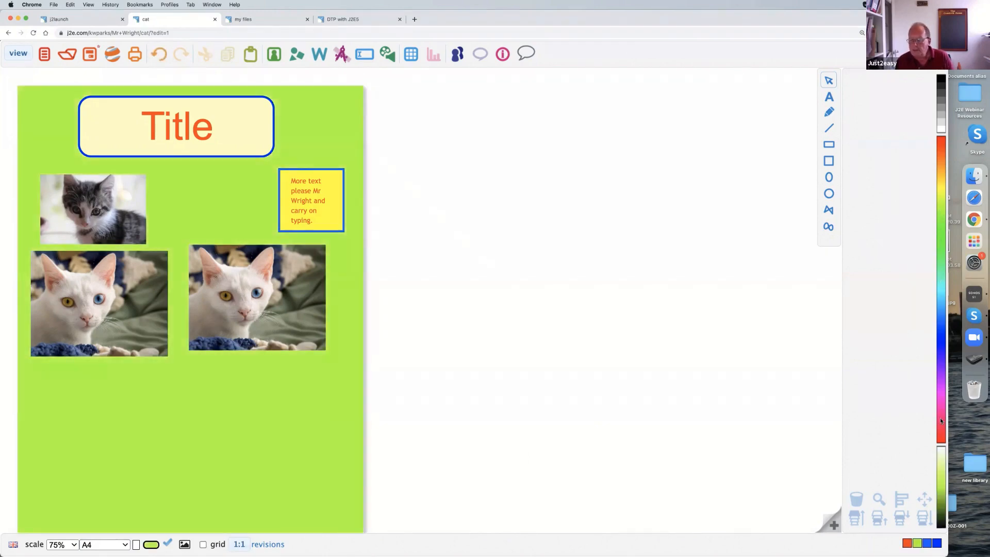
{"action": "left_click", "coordinate": [941, 458]}
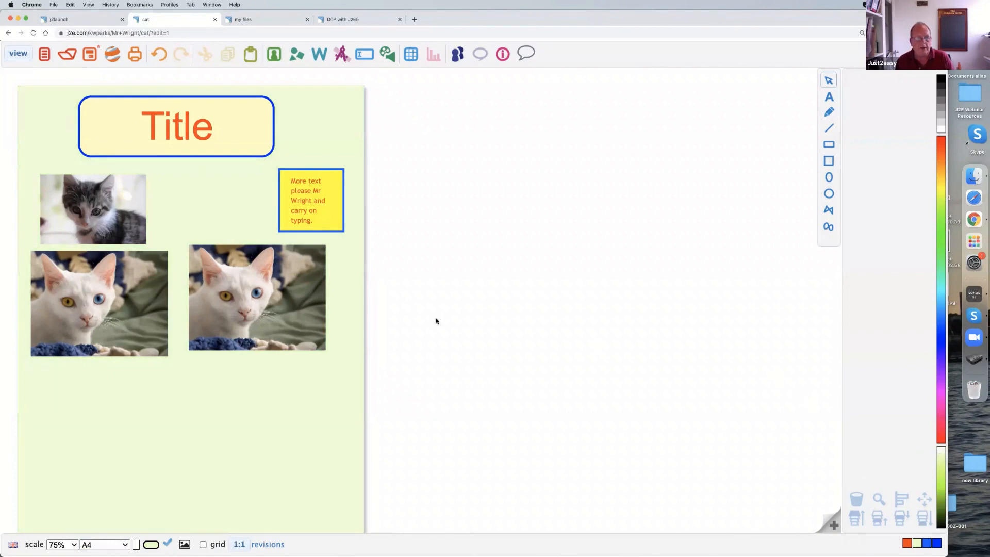
{"action": "left_click_drag", "start_coordinate": [218, 281], "coordinate": [234, 283]}
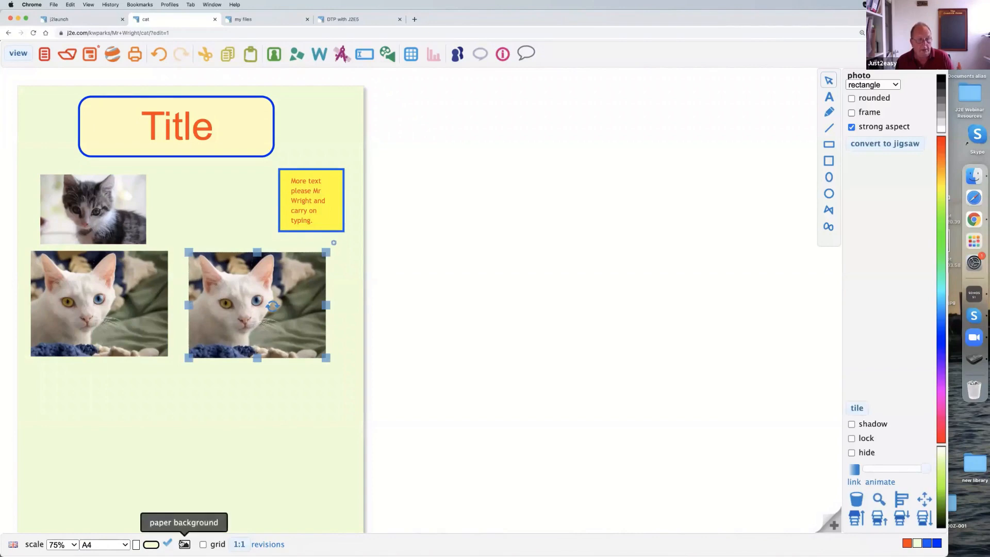
Try the speckled paper background and replace it with the green swirl-patterned one
{"action": "left_click", "coordinate": [183, 544]}
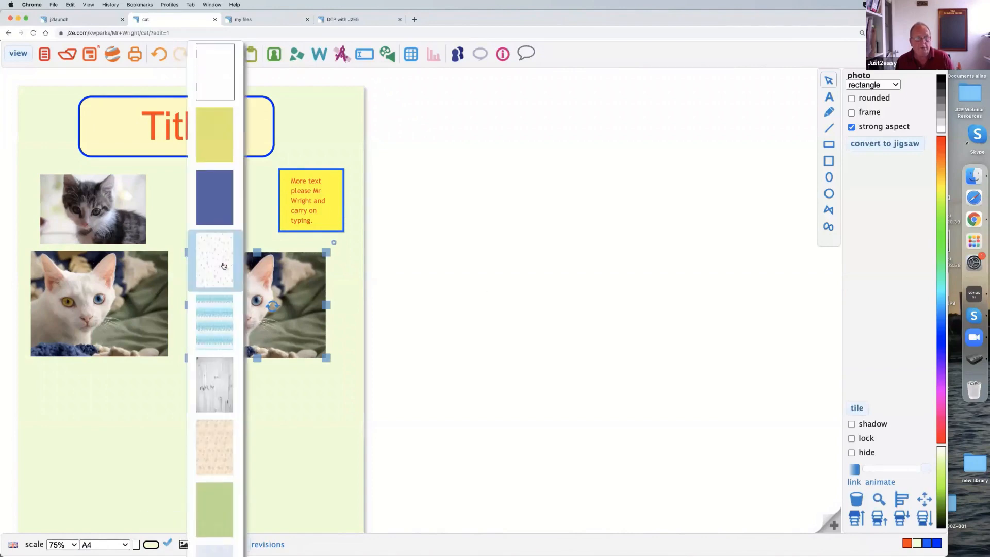
{"action": "left_click", "coordinate": [224, 266]}
{"action": "left_click", "coordinate": [184, 544]}
{"action": "left_click", "coordinate": [219, 515]}
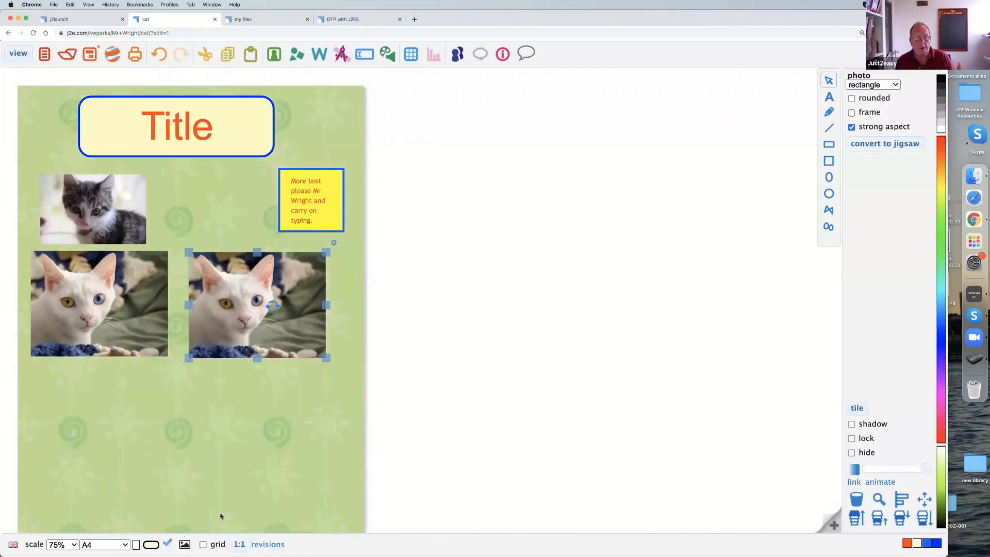
Replace the page background with the dinosaur pattern and save the page
{"action": "left_click", "coordinate": [184, 543]}
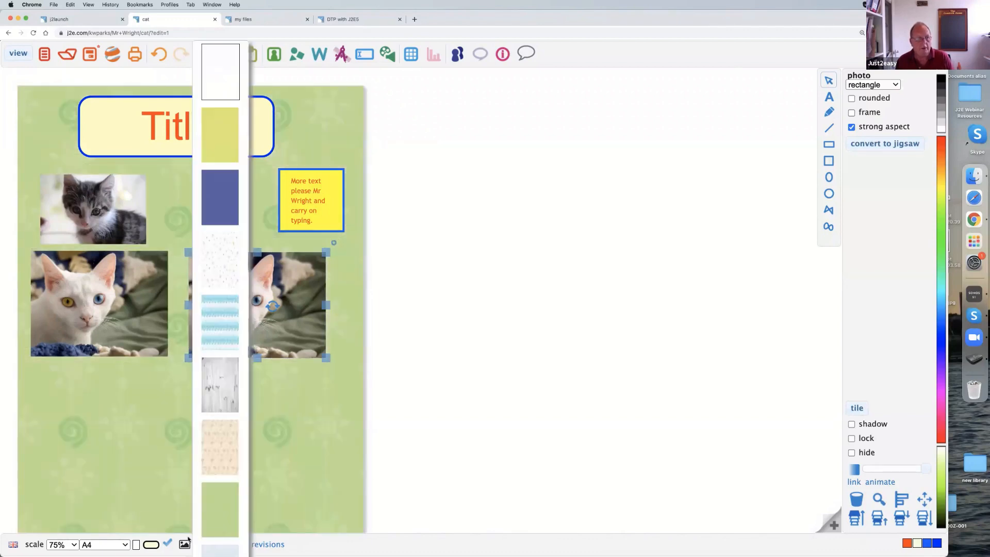
{"action": "left_click", "coordinate": [222, 437]}
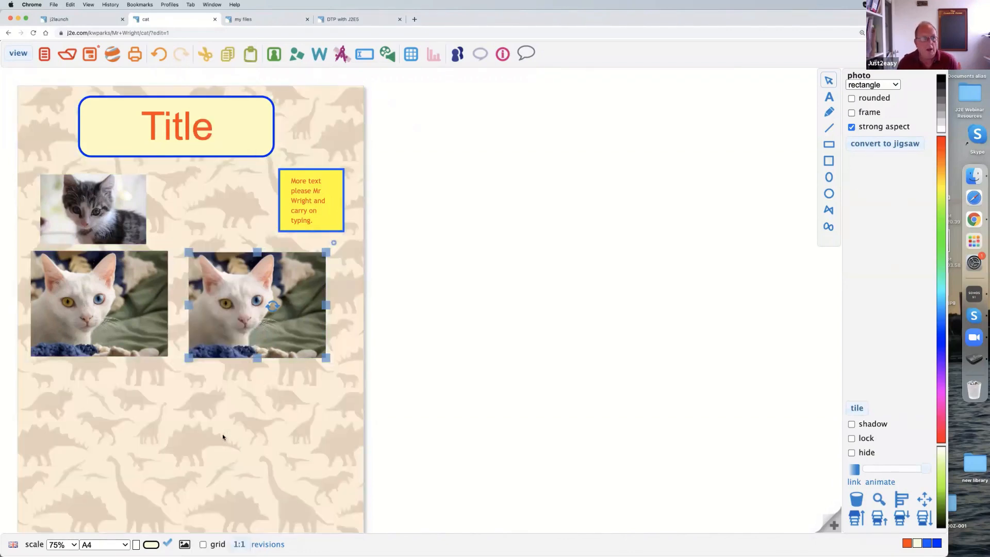
{"action": "left_click", "coordinate": [90, 53]}
{"action": "left_click", "coordinate": [297, 124]}
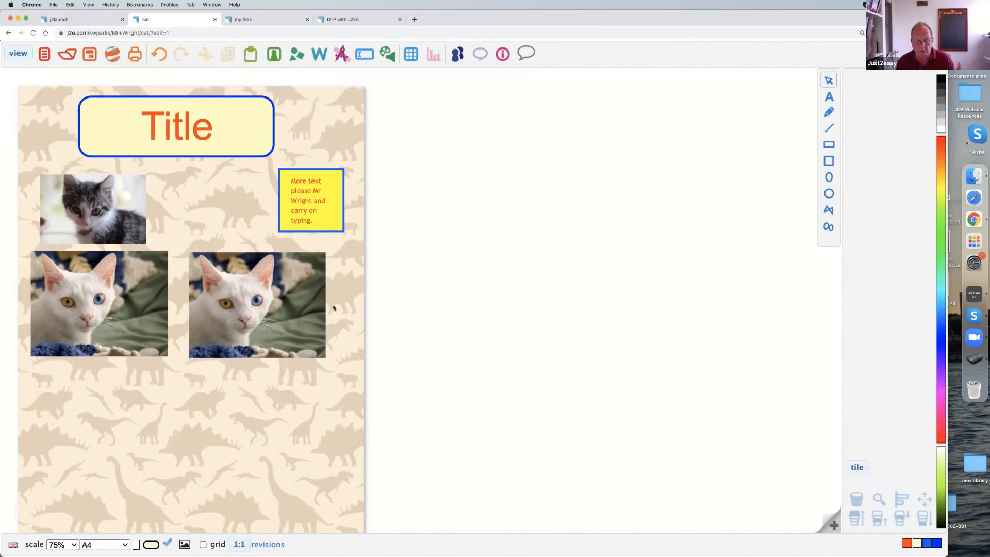
Check the list of saved revisions for the cat page and close the page
{"action": "left_click", "coordinate": [269, 546]}
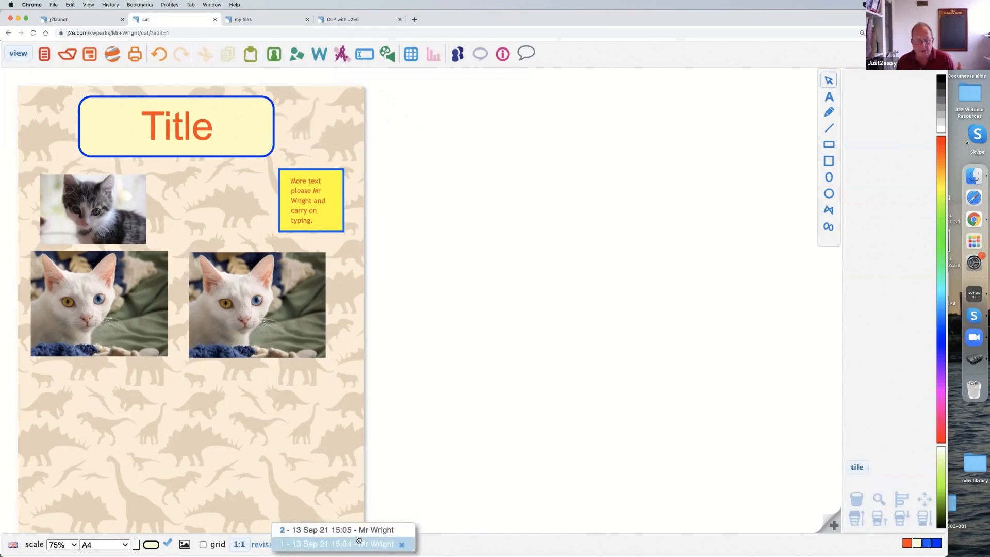
{"action": "left_click", "coordinate": [467, 451]}
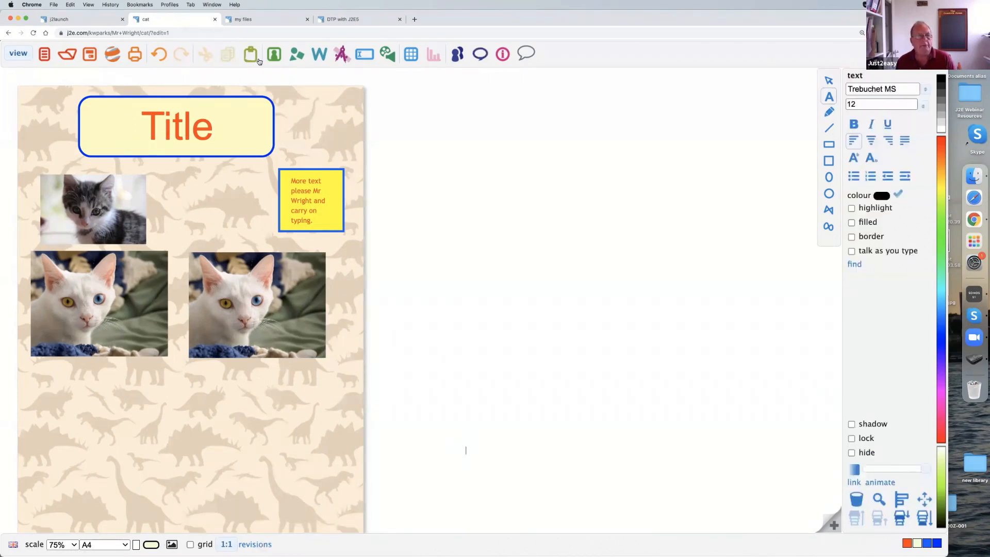
{"action": "left_click", "coordinate": [214, 19]}
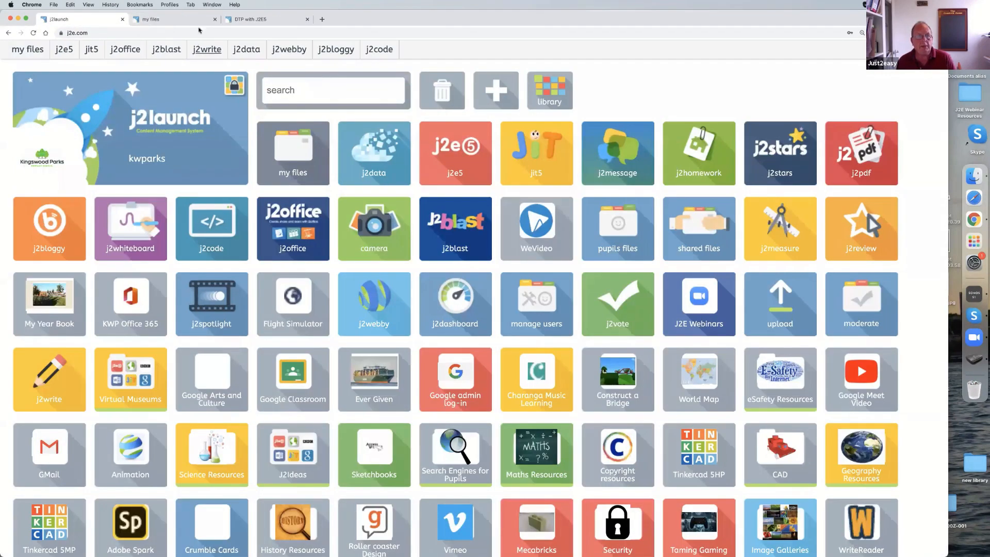
Go to page 4 of the DTP with J2E5 presentation and open the blank My Achievements worksheet for editing
{"action": "key", "text": "super+3"}
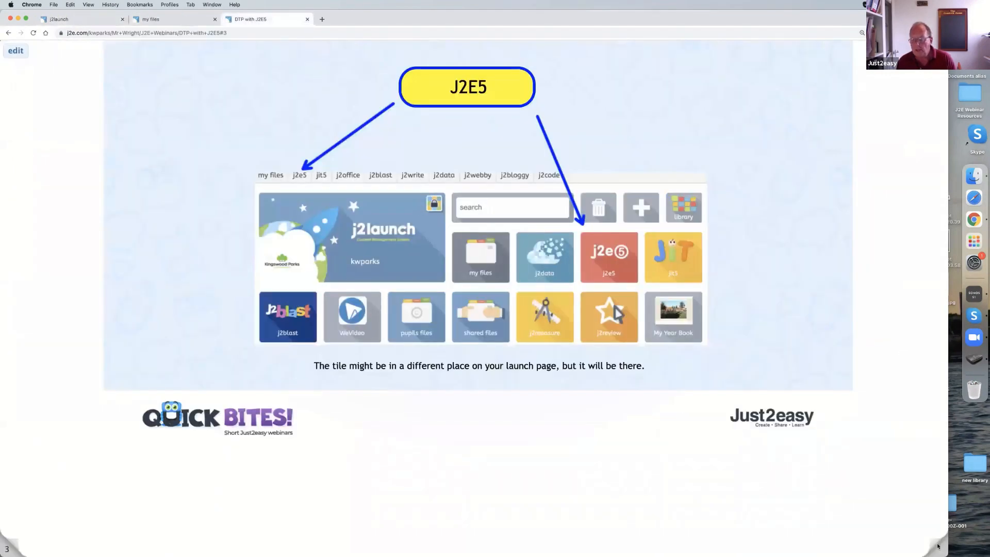
{"action": "scroll", "coordinate": [941, 547], "scroll_direction": "right", "scroll_amount": 10}
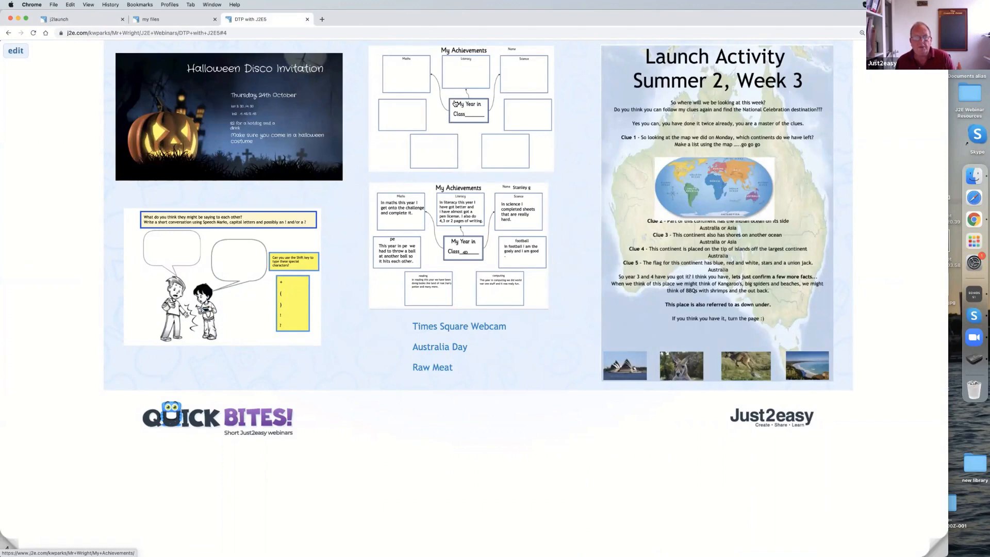
{"action": "left_click", "coordinate": [455, 103]}
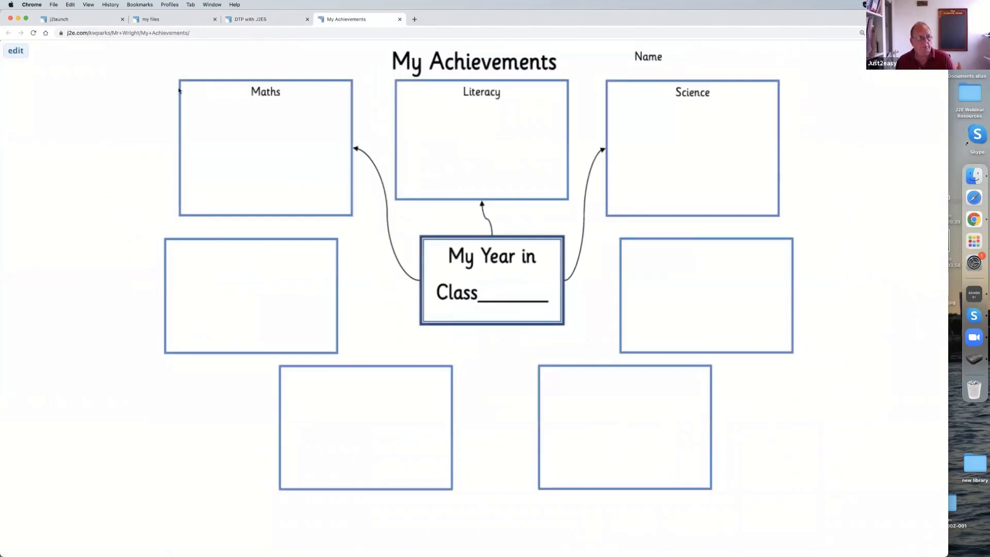
{"action": "left_click", "coordinate": [20, 52]}
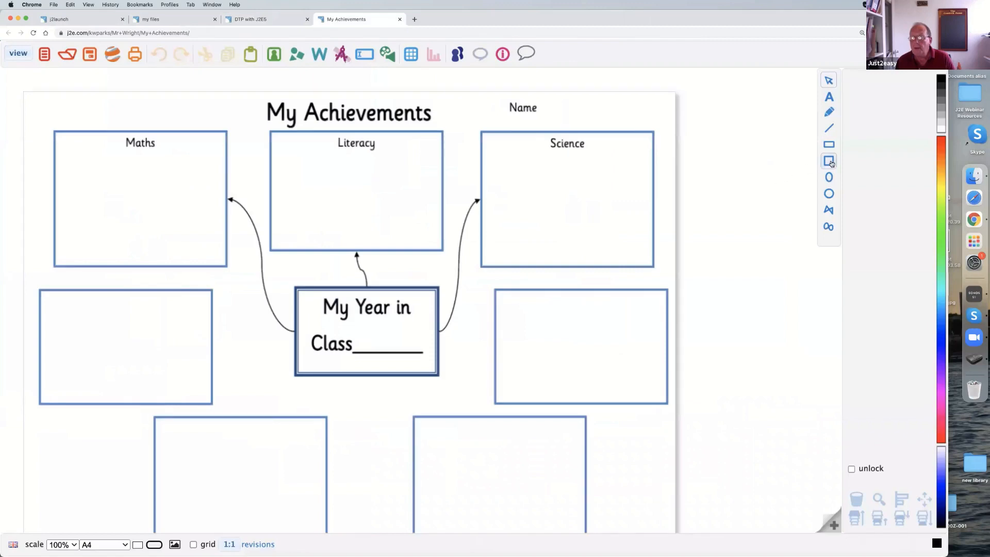
Draw a blue outlined square beside the worksheet page, nudge it slightly down and to the left, and lock it
{"action": "left_click", "coordinate": [829, 162]}
{"action": "left_click_drag", "start_coordinate": [699, 263], "coordinate": [827, 392]}
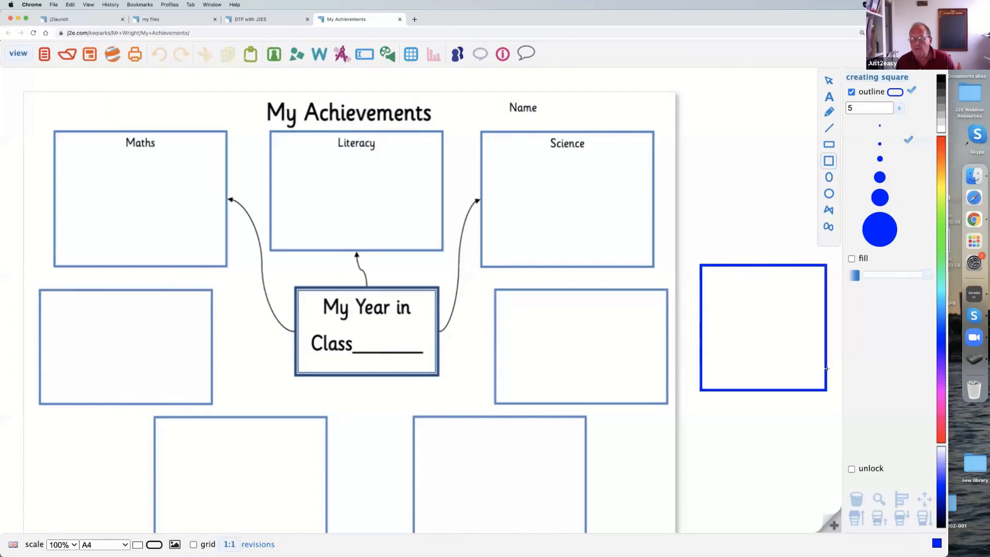
{"action": "left_click", "coordinate": [829, 81]}
{"action": "left_click", "coordinate": [728, 265]}
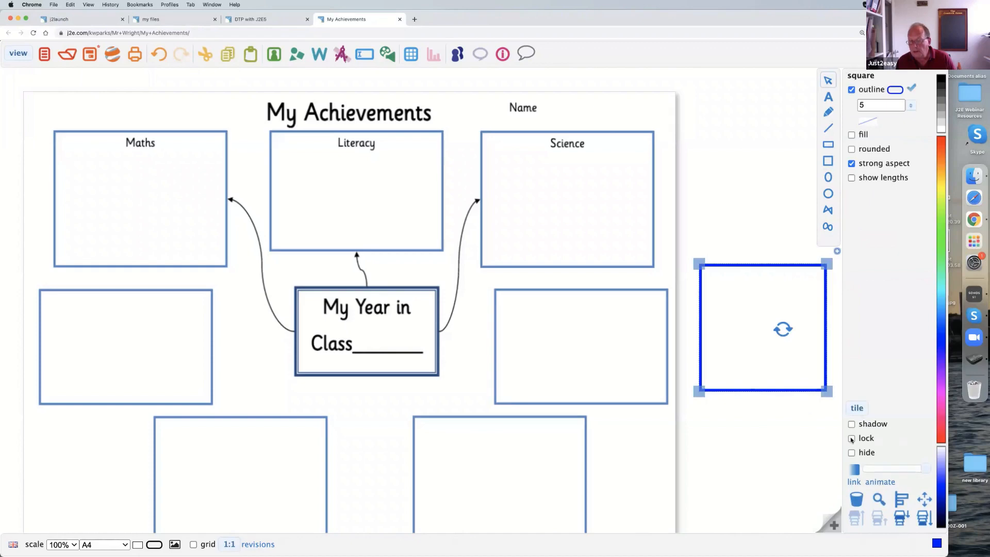
{"action": "mouse_move", "coordinate": [746, 314]}
{"action": "left_mouse_down"}
{"action": "mouse_move", "coordinate": [749, 349]}
{"action": "mouse_move", "coordinate": [740, 318]}
{"action": "left_mouse_up"}
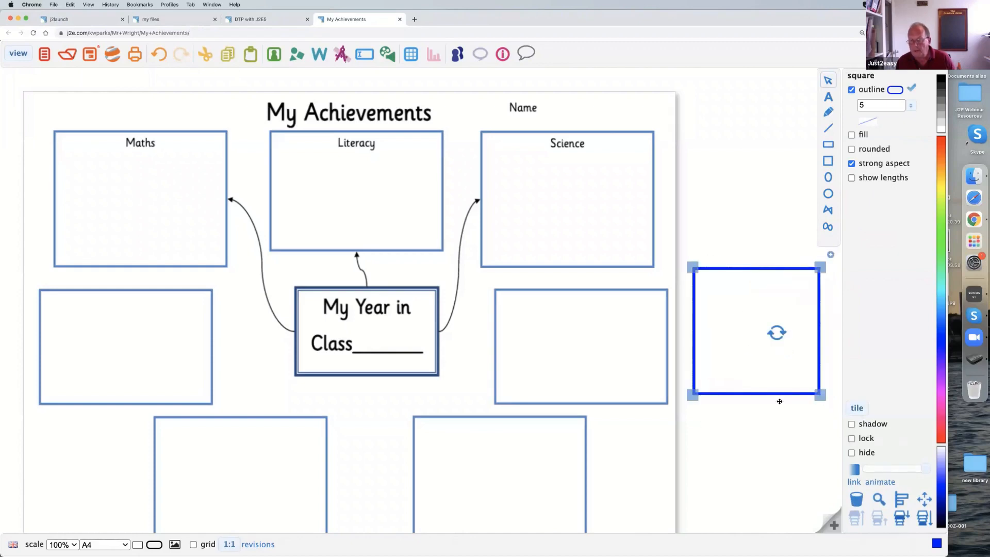
{"action": "left_click", "coordinate": [851, 439]}
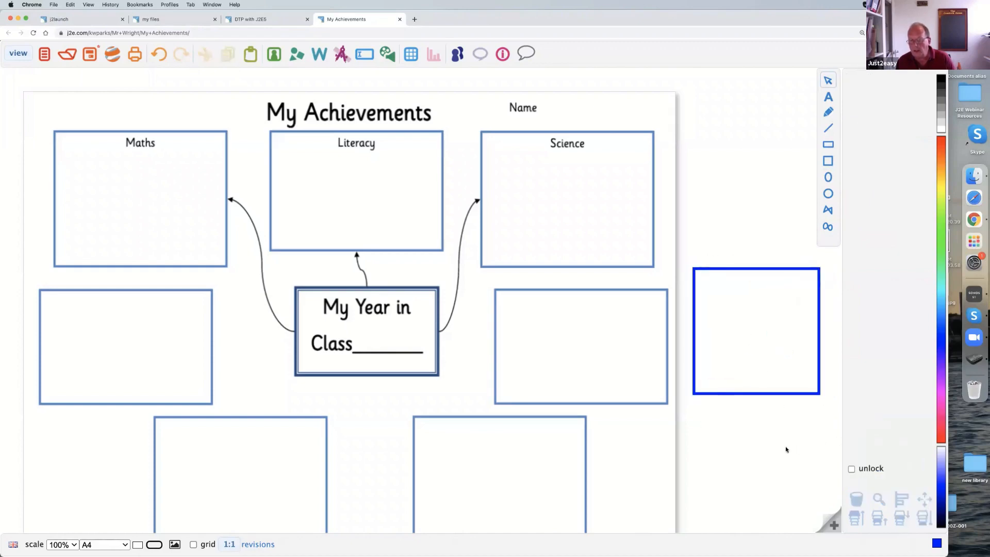
Add the text "Greetings" inside the locked square and undo the latest changes
{"action": "left_click", "coordinate": [711, 293]}
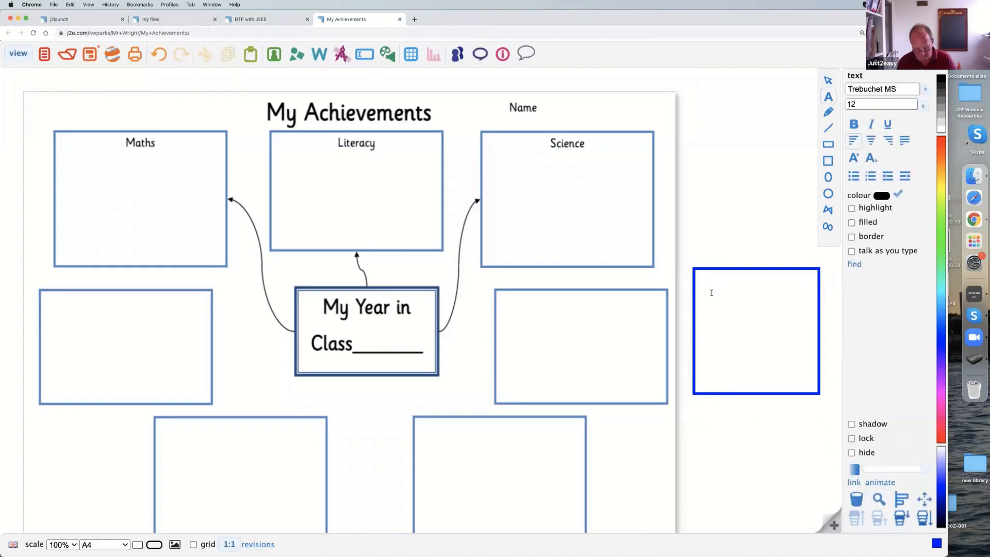
{"action": "type", "text": "Gree"}
{"action": "type", "text": "tings"}
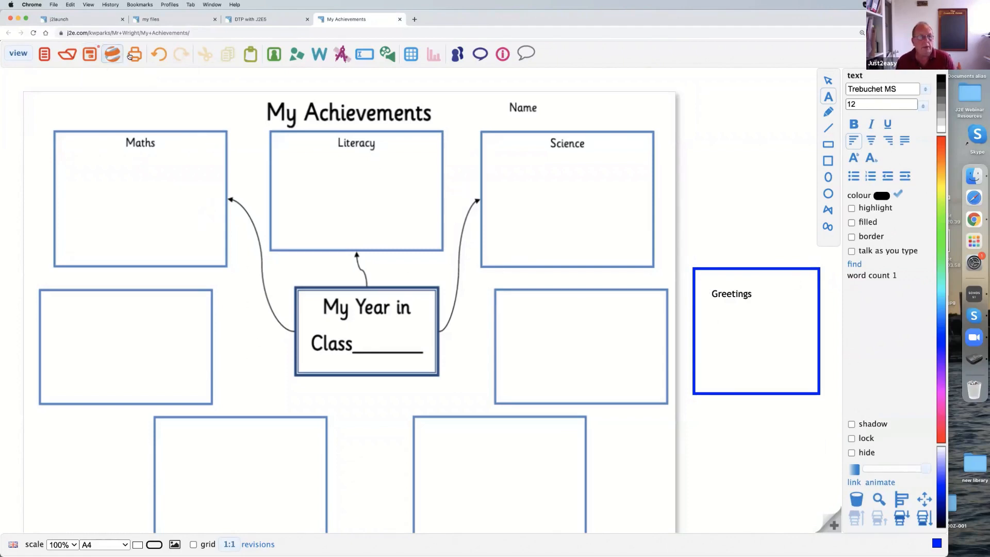
{"action": "left_click", "coordinate": [156, 54]}
{"action": "left_click", "coordinate": [156, 55]}
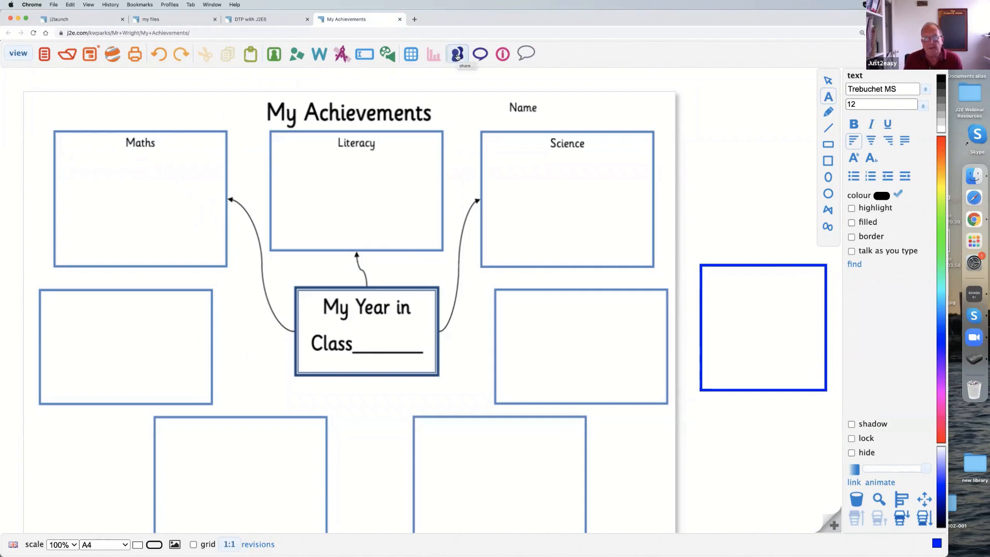
Share My Achievements privately as a worksheet with the Year 4 and Year 5 classes
{"action": "left_click", "coordinate": [456, 55]}
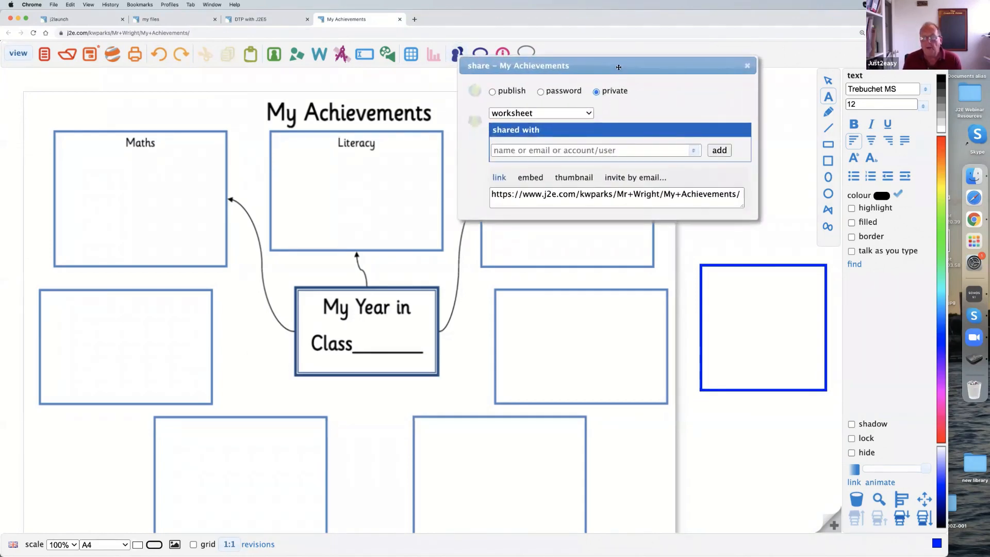
{"action": "left_click_drag", "start_coordinate": [617, 67], "coordinate": [361, 93]}
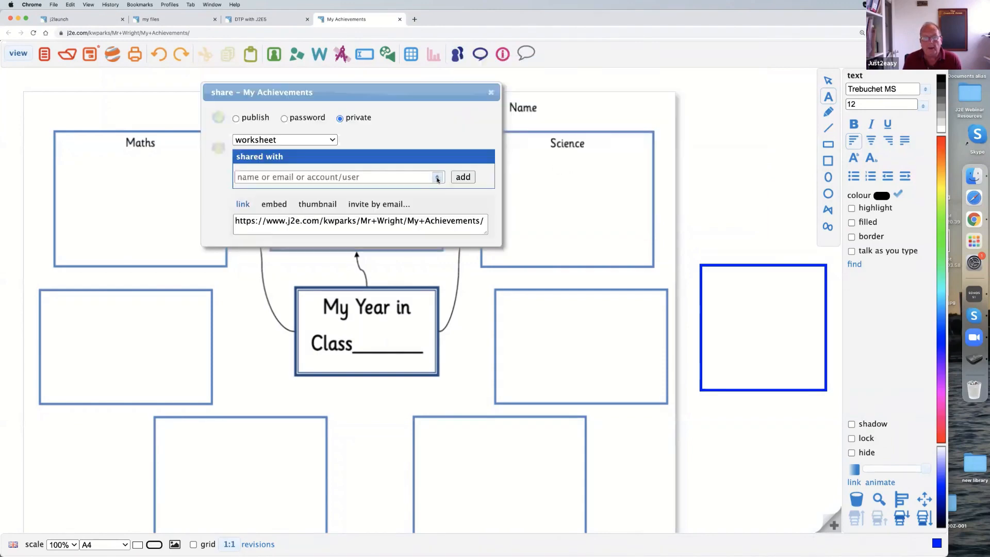
{"action": "left_click", "coordinate": [437, 179]}
{"action": "mouse_move", "coordinate": [510, 249]}
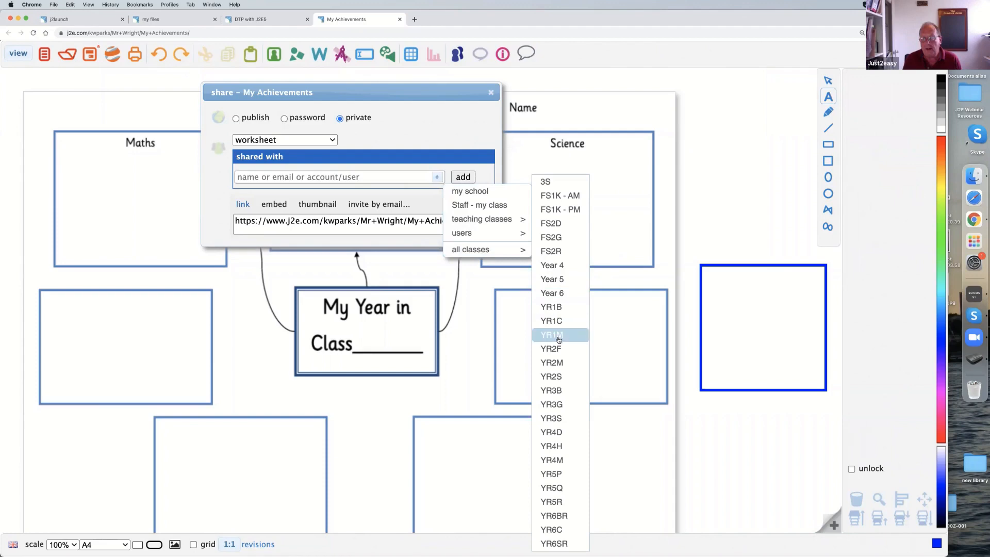
{"action": "left_click", "coordinate": [549, 266]}
{"action": "left_click", "coordinate": [437, 178]}
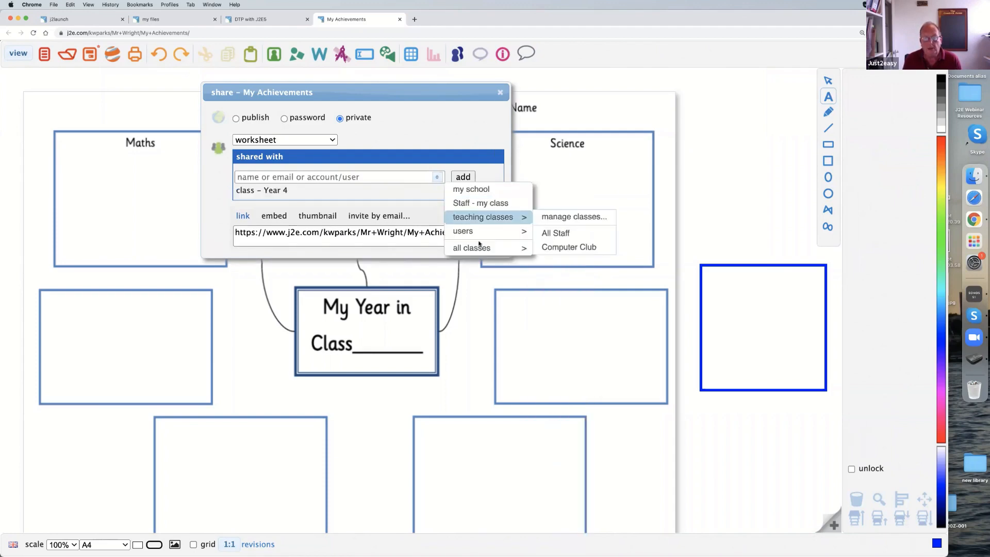
{"action": "mouse_move", "coordinate": [483, 252]}
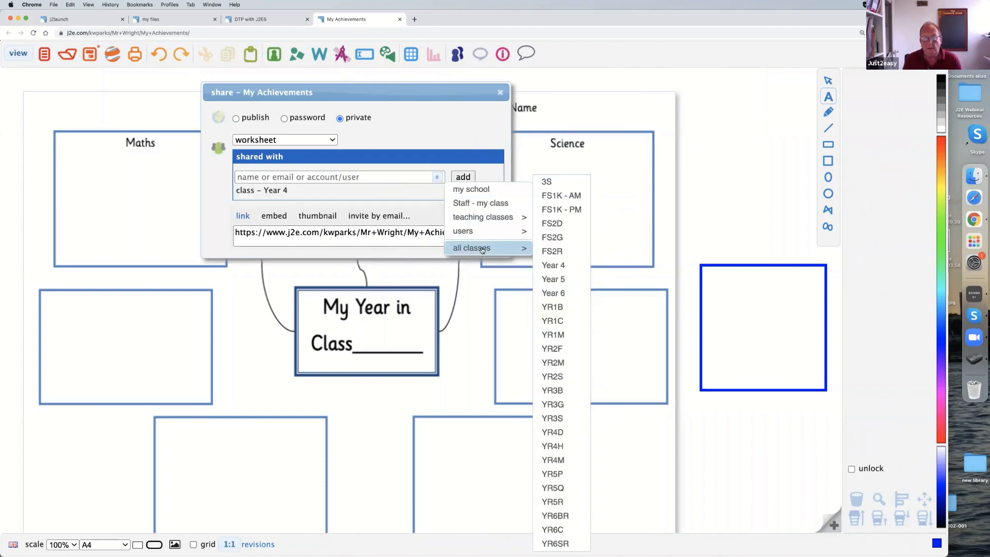
{"action": "left_click", "coordinate": [556, 279]}
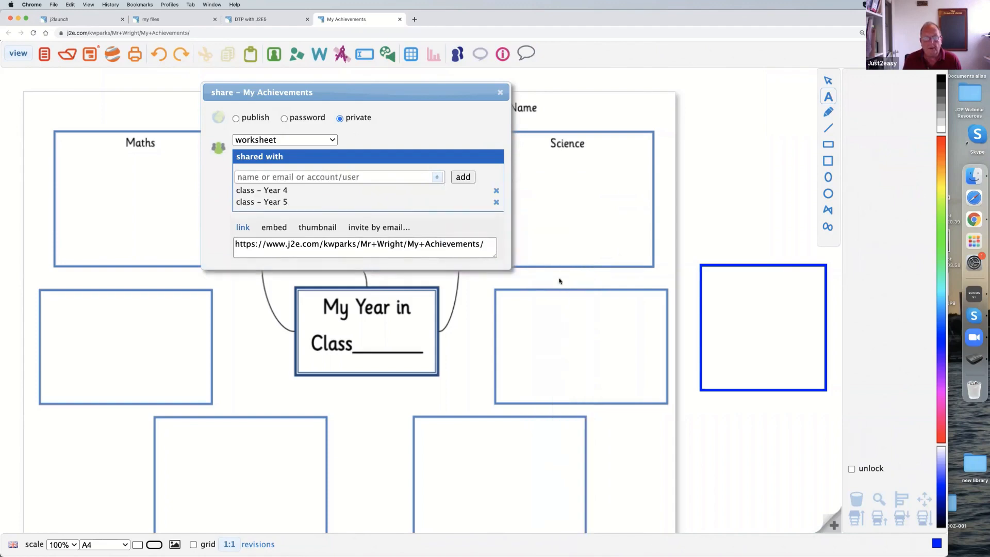
{"action": "left_click", "coordinate": [500, 92]}
Look through the files shared with class YR4D in the shared files area
{"action": "left_click", "coordinate": [165, 19]}
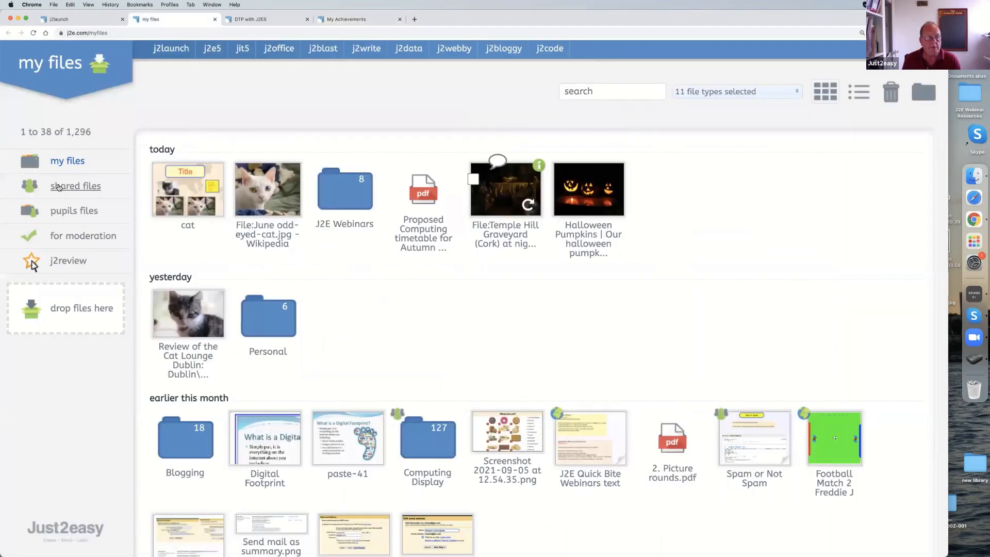
{"action": "left_click", "coordinate": [59, 188]}
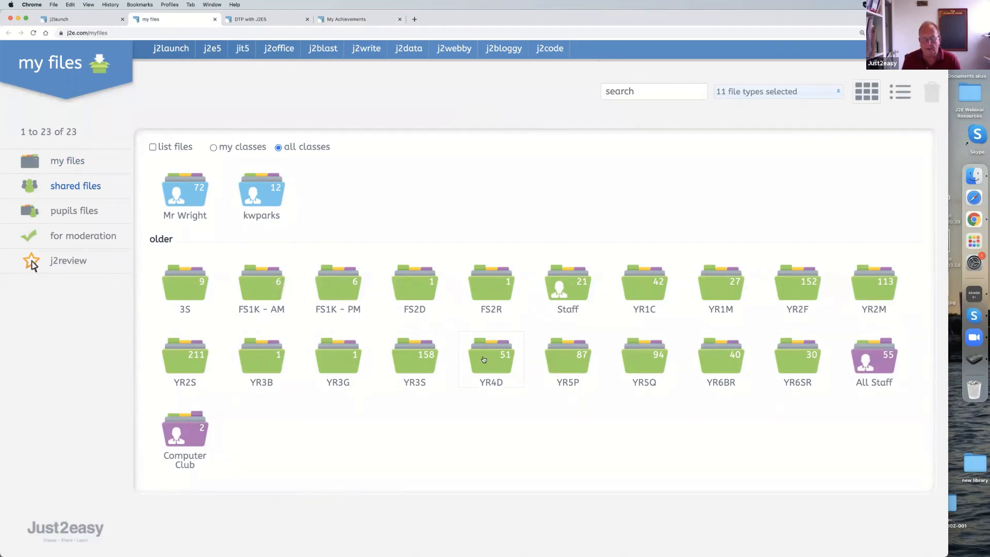
{"action": "left_click", "coordinate": [489, 365]}
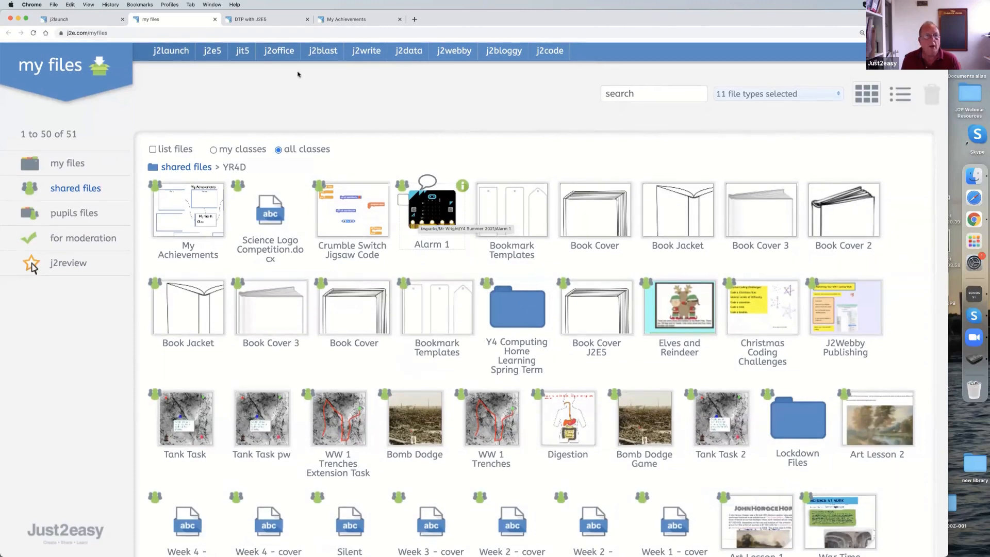
{"action": "scroll", "coordinate": [361, 154], "scroll_direction": "down", "scroll_amount": 2}
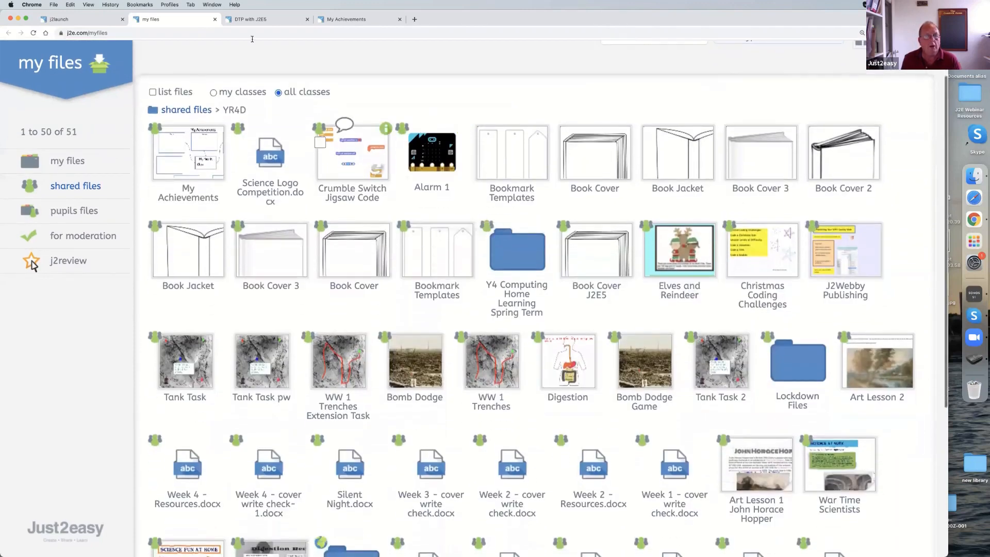
Close the file area, view the pupil's completed My Achievements example from the presentation and close it
{"action": "left_click", "coordinate": [215, 19]}
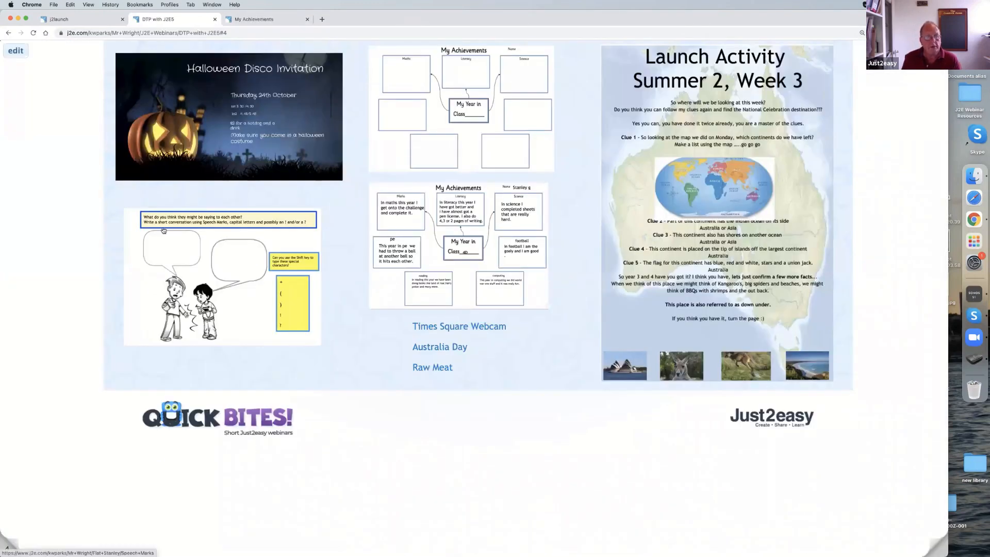
{"action": "left_click", "coordinate": [398, 223]}
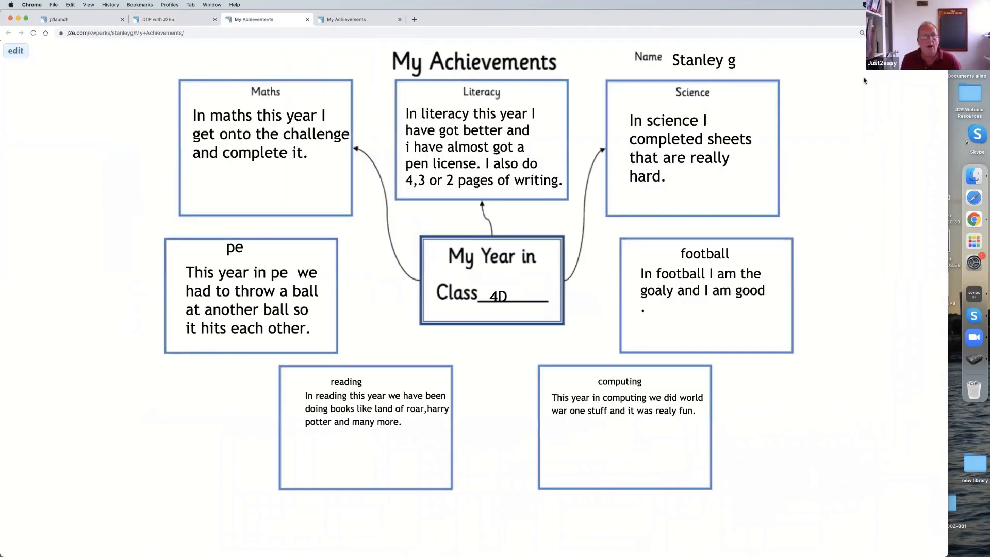
{"action": "left_click", "coordinate": [306, 20]}
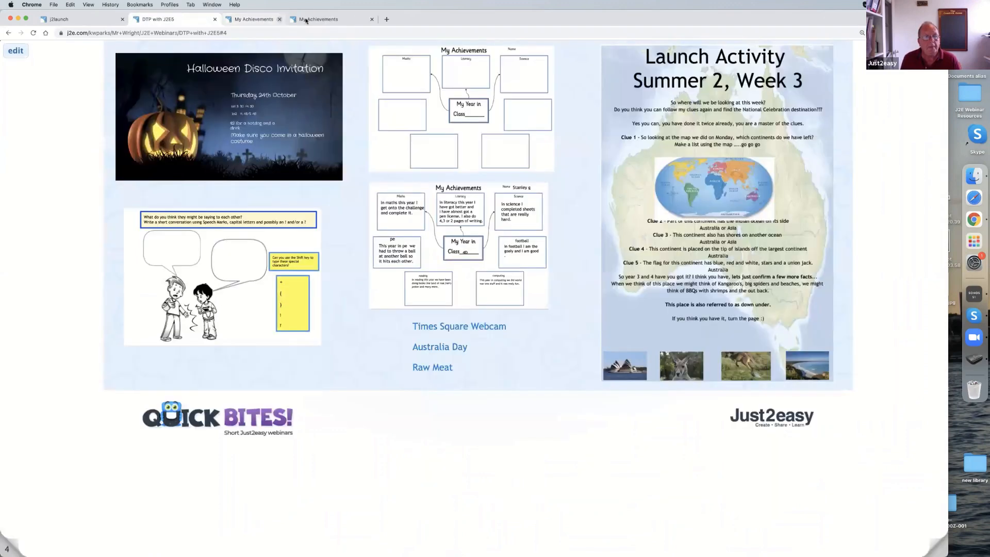
Open the Speech Marks worksheet from the presentation for editing and unlock its locked objects
{"action": "left_click", "coordinate": [173, 250]}
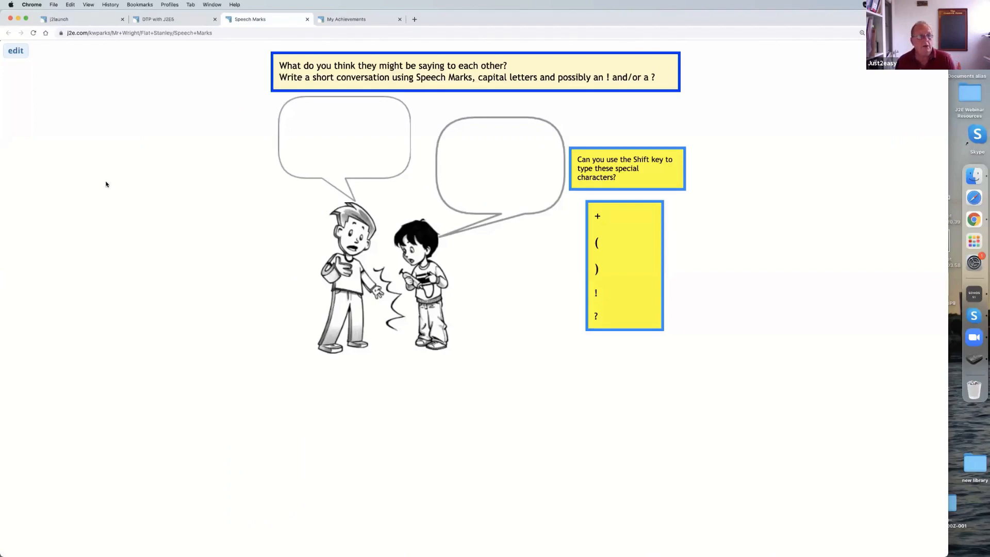
{"action": "left_click", "coordinate": [16, 51]}
{"action": "left_click", "coordinate": [851, 469]}
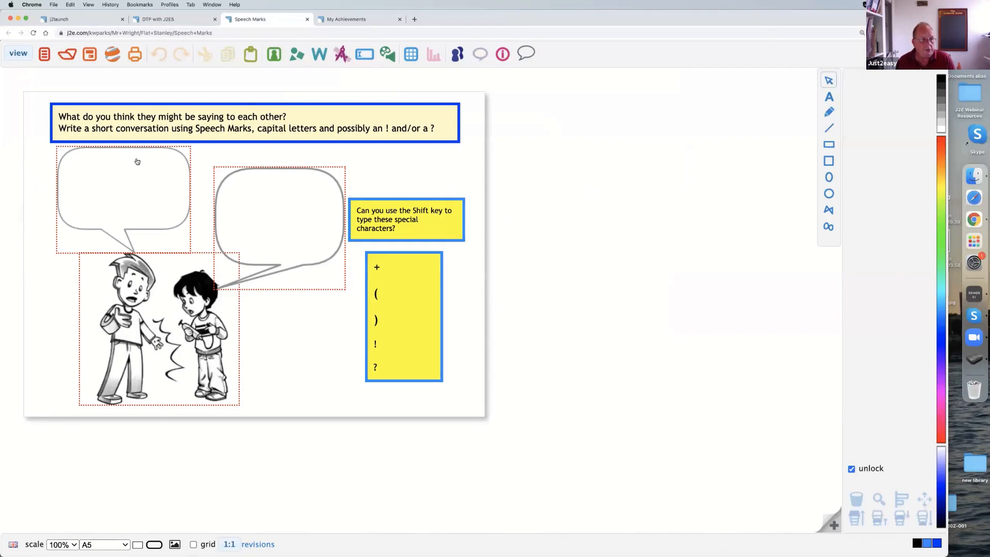
Insert a rectangular speech bubble from the shape library in the blank area beside the worksheet page
{"action": "left_click", "coordinate": [294, 57]}
{"action": "scroll", "coordinate": [860, 263], "scroll_direction": "down", "scroll_amount": 3}
{"action": "scroll", "coordinate": [860, 263], "scroll_direction": "down", "scroll_amount": 5}
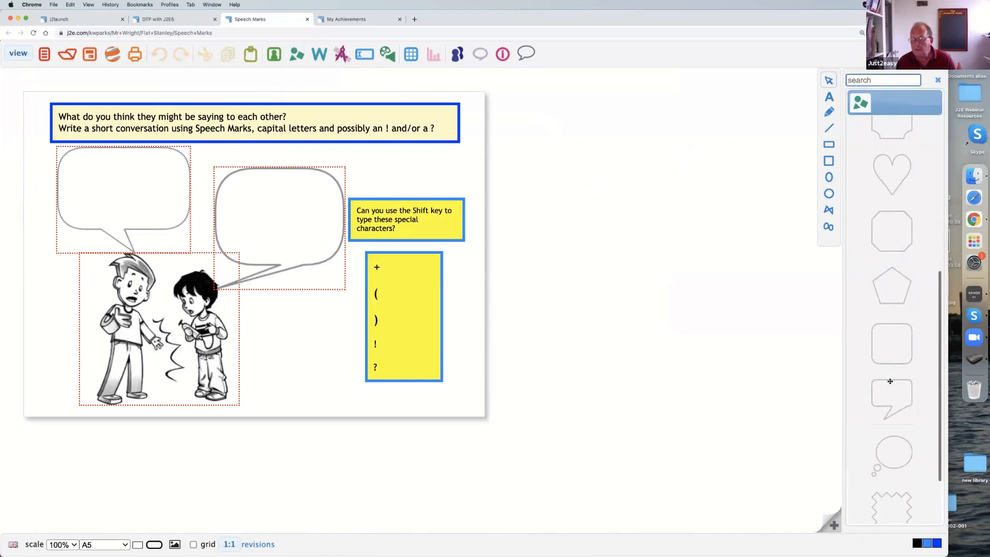
{"action": "left_click_drag", "start_coordinate": [889, 383], "coordinate": [542, 229]}
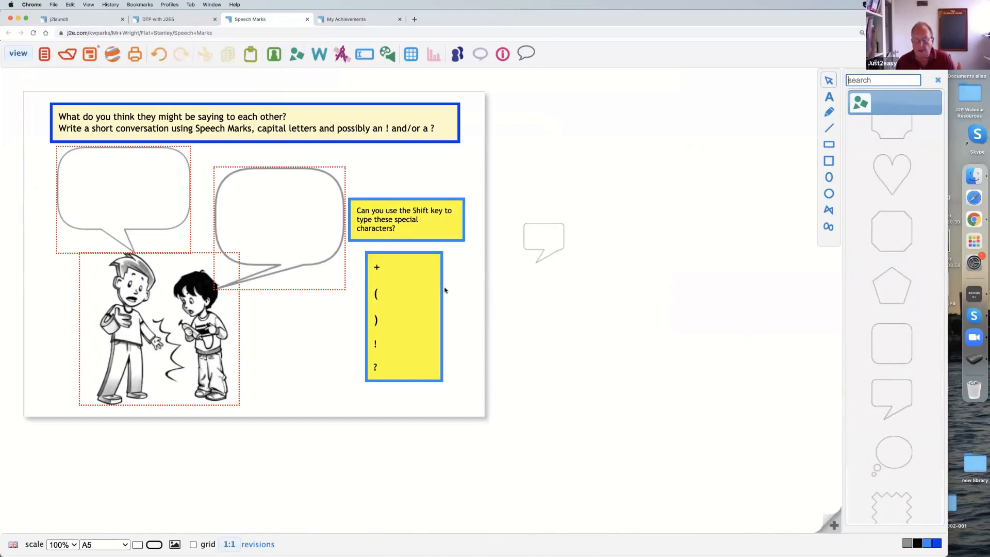
Write "Hi Frend" in the taller boy's speech bubble and correct the misspelt word to the suggested spelling "Friend"
{"action": "left_click", "coordinate": [412, 173]}
{"action": "left_click", "coordinate": [83, 181]}
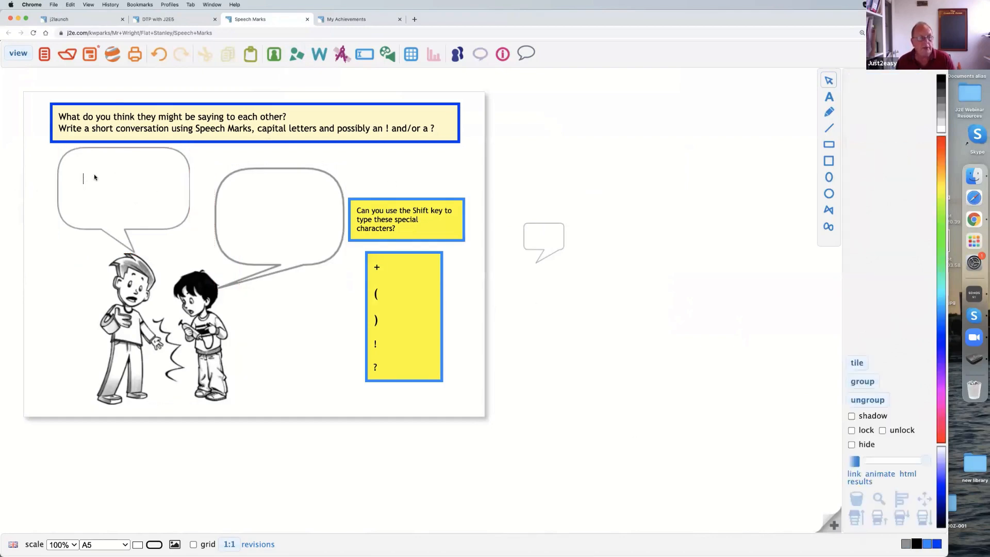
{"action": "type", "text": "H"}
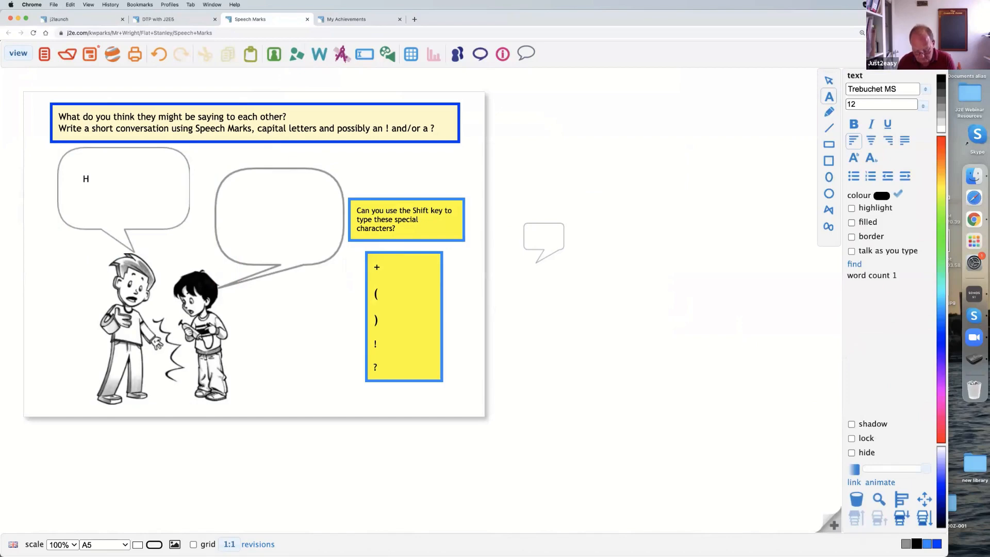
{"action": "type", "text": "i Fri"}
{"action": "key", "text": "BackSpace"}
{"action": "type", "text": "end"}
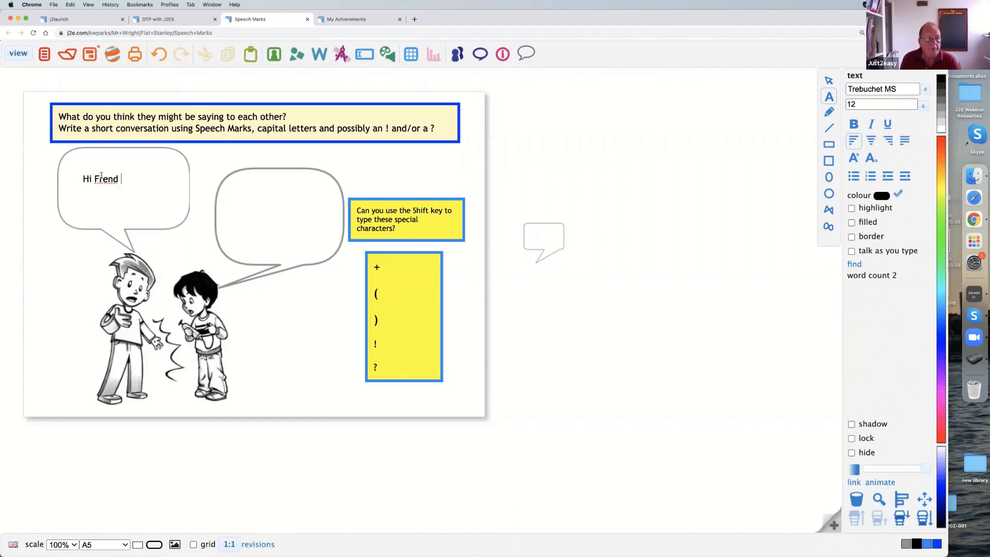
{"action": "right_click", "coordinate": [102, 179]}
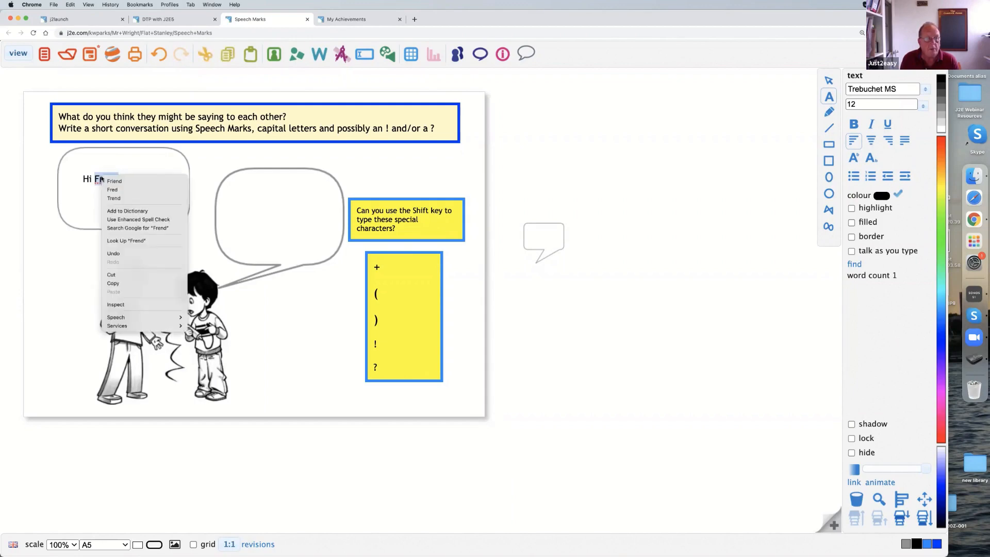
{"action": "left_click", "coordinate": [113, 181]}
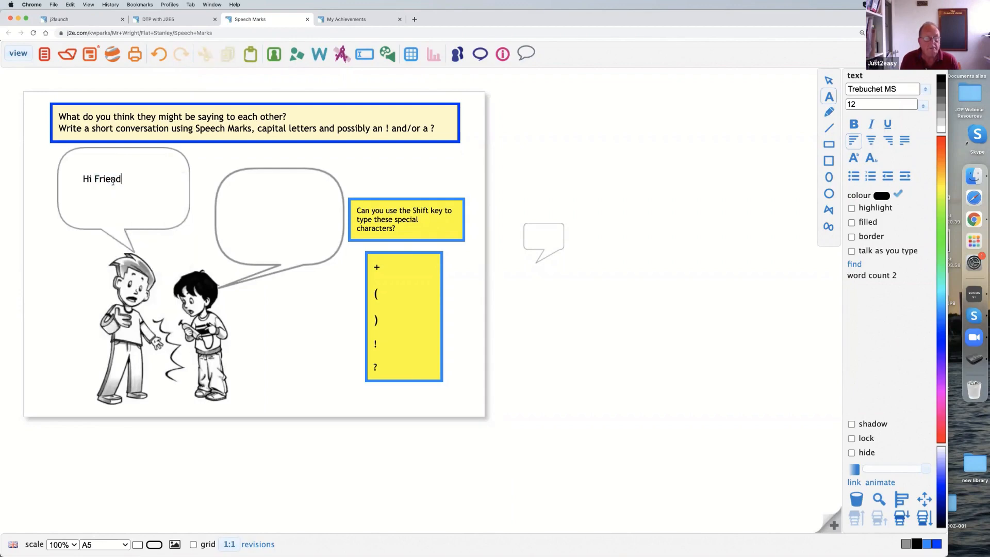
Close the Speech Marks worksheet without saving and open the Halloween Disco Invitation example from the presentation for editing
{"action": "left_click", "coordinate": [307, 19]}
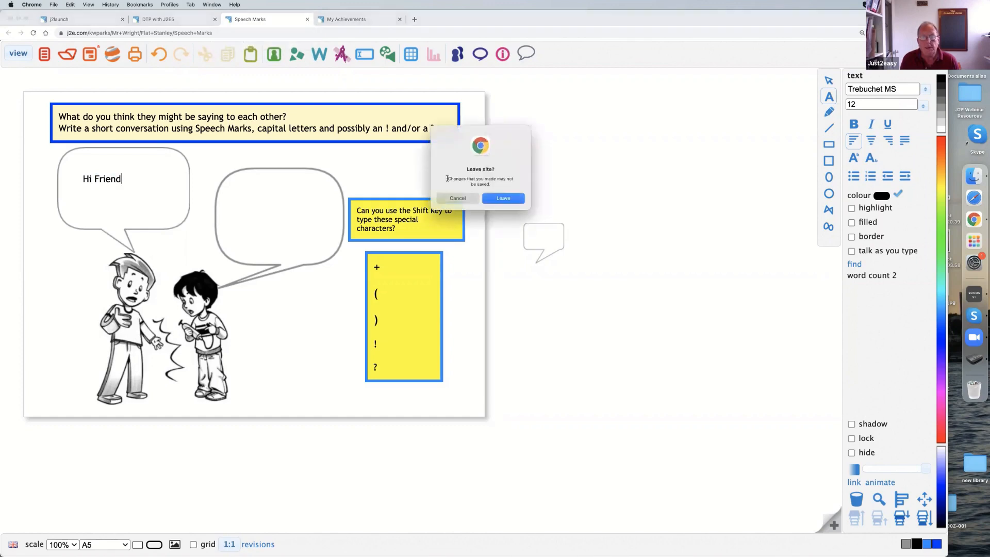
{"action": "left_click", "coordinate": [502, 197]}
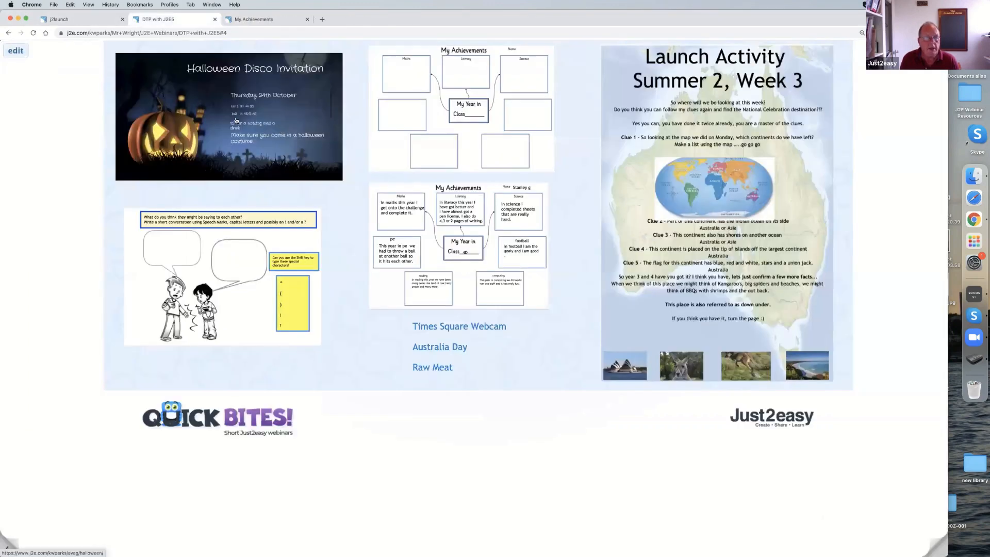
{"action": "left_click", "coordinate": [237, 120]}
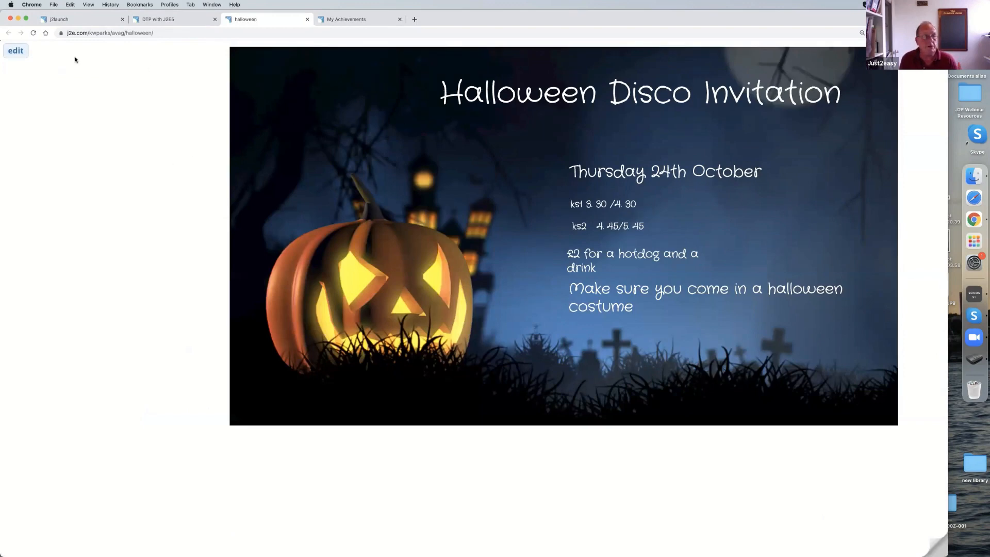
{"action": "left_click", "coordinate": [6, 52]}
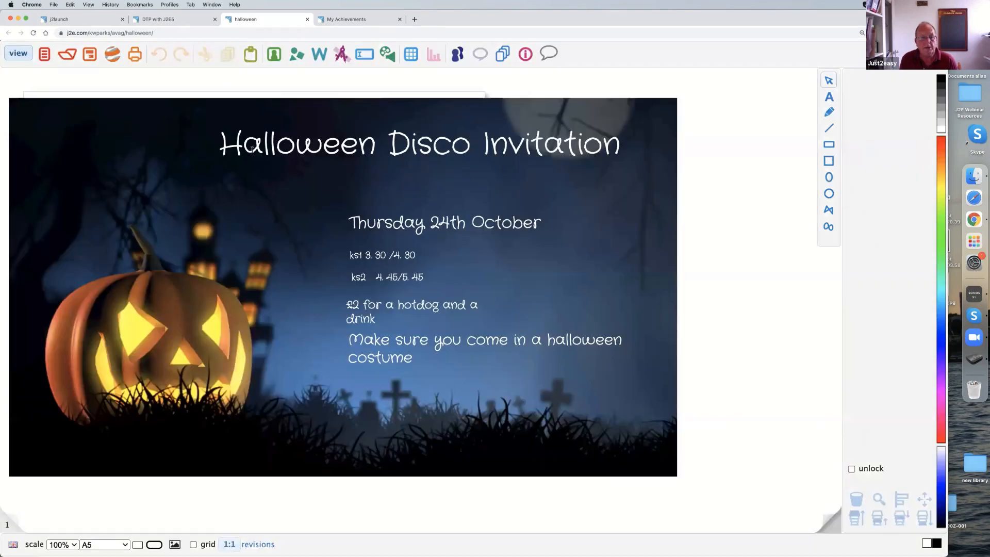
Reposition the title, date and session time texts on the Halloween invitation, and close it without saving
{"action": "left_click", "coordinate": [252, 146]}
{"action": "left_click_drag", "start_coordinate": [252, 147], "coordinate": [209, 141]}
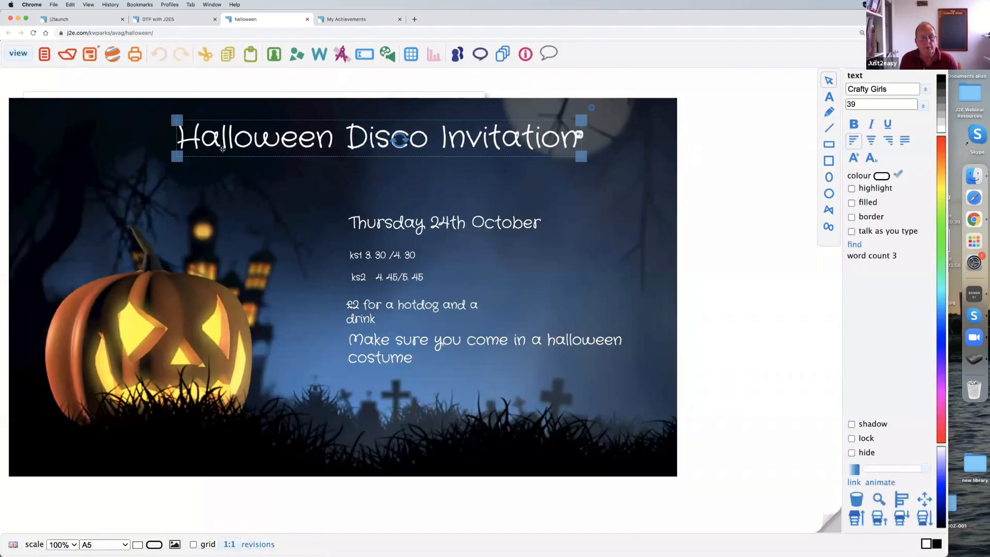
{"action": "left_click", "coordinate": [356, 217]}
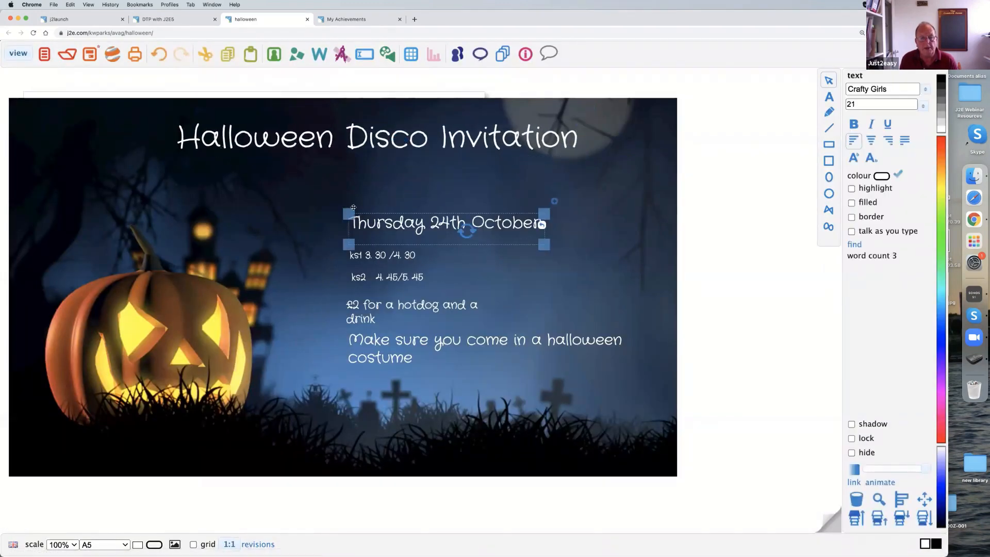
{"action": "left_click_drag", "start_coordinate": [352, 206], "coordinate": [346, 195]}
{"action": "mouse_move", "coordinate": [350, 253]}
{"action": "left_mouse_down"}
{"action": "mouse_move", "coordinate": [350, 244]}
{"action": "mouse_move", "coordinate": [353, 268]}
{"action": "left_mouse_up"}
{"action": "left_click", "coordinate": [306, 20]}
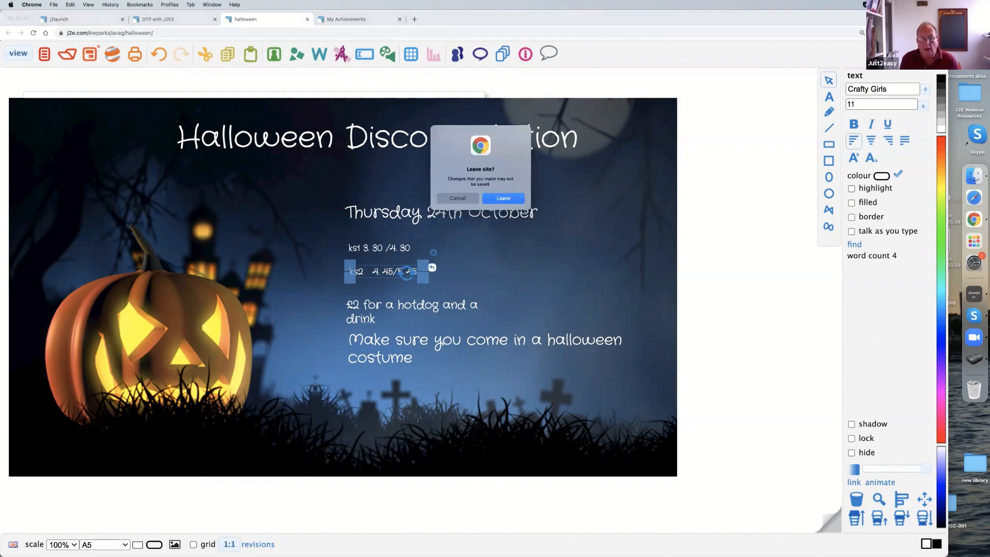
{"action": "left_click", "coordinate": [503, 198]}
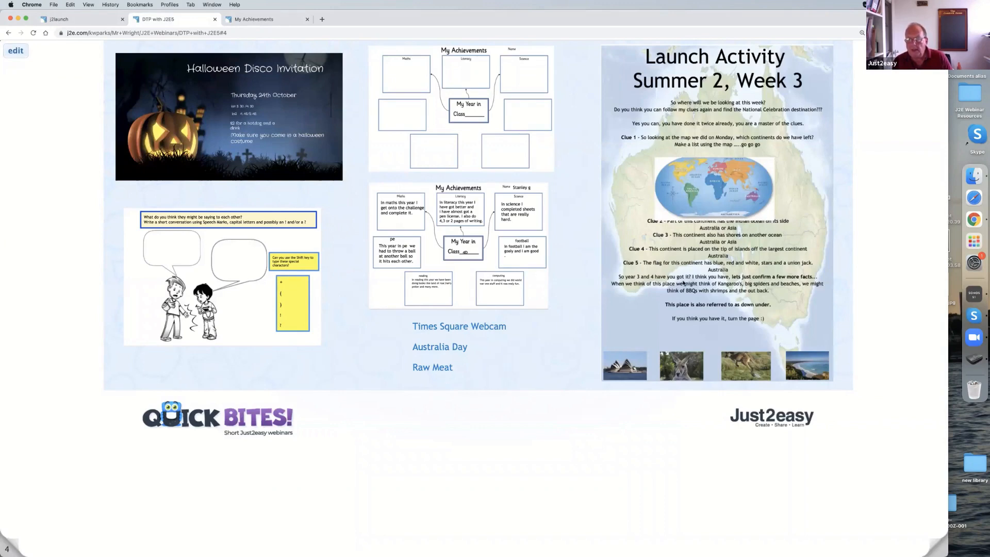
View the Launch Activity Summer 2, Week 3 and Times Square Webcam examples from the presentation, closing each one
{"action": "left_click", "coordinate": [677, 205]}
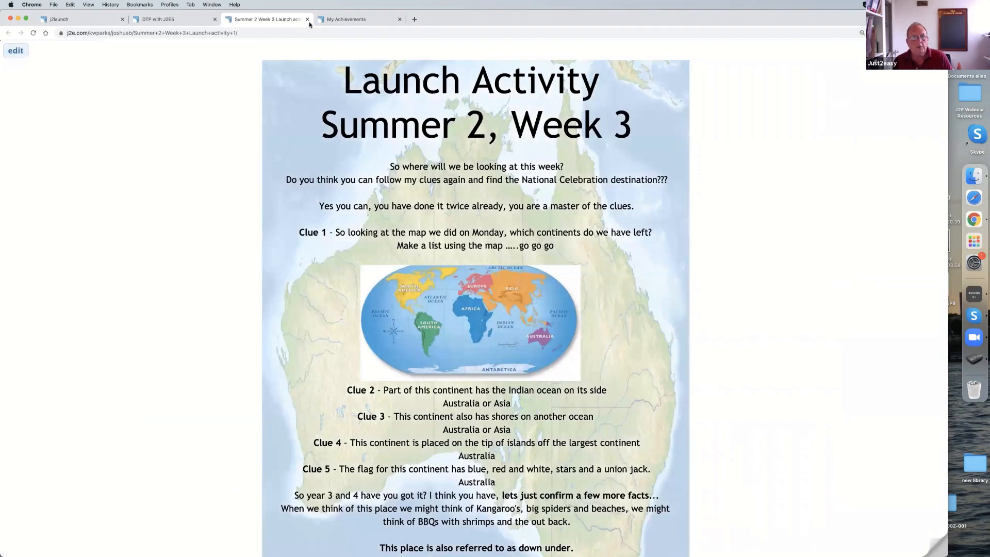
{"action": "scroll", "coordinate": [442, 292], "scroll_direction": "down", "scroll_amount": 5}
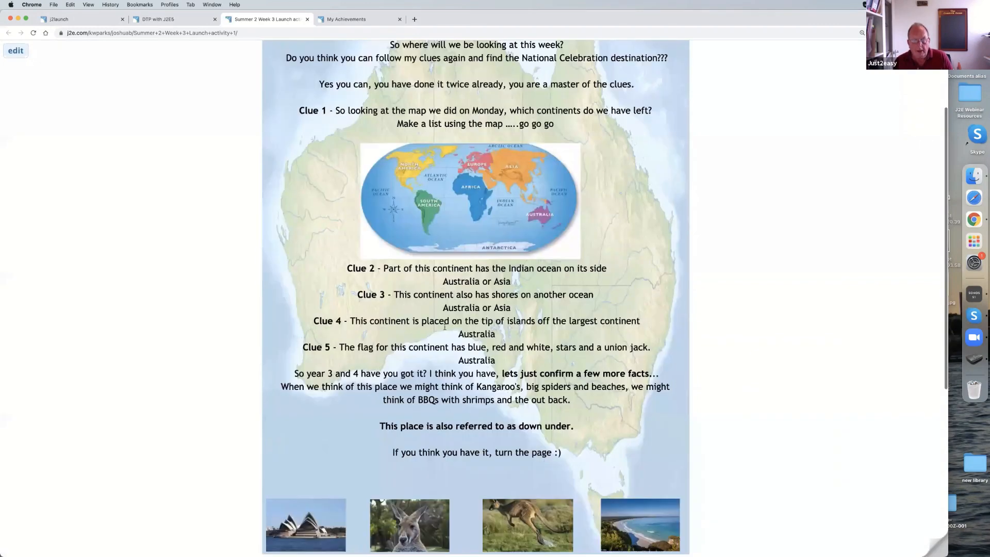
{"action": "scroll", "coordinate": [428, 328], "scroll_direction": "up", "scroll_amount": 5}
{"action": "key", "text": "super+w"}
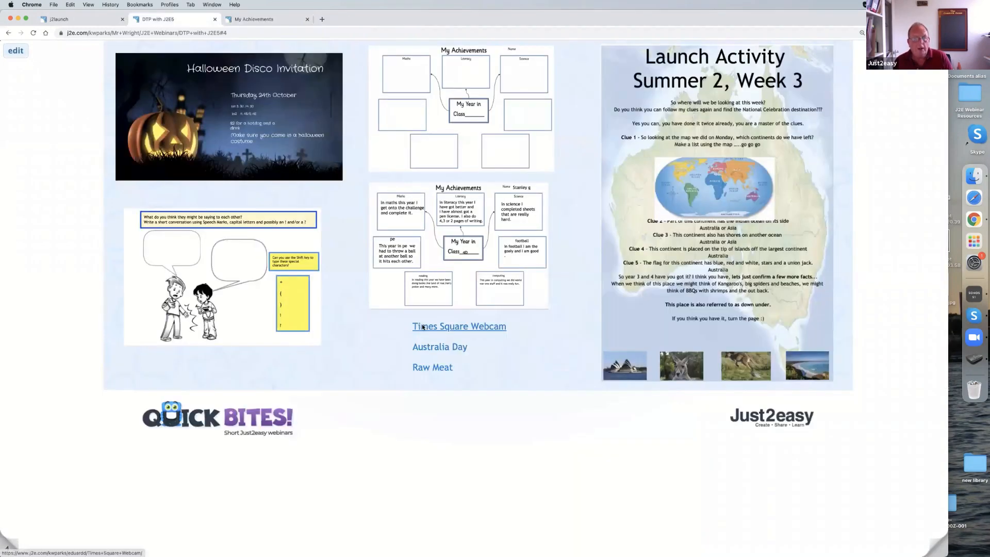
{"action": "left_click", "coordinate": [423, 327]}
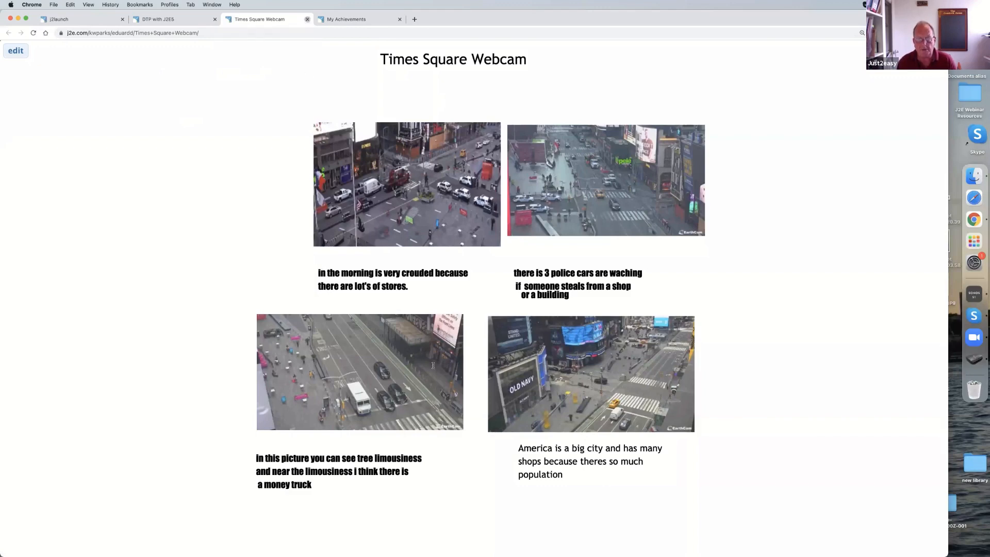
{"action": "key", "text": "super+w"}
Look through the Australia Day example to its third page, play and pause the audio recording, and return to the presentation
{"action": "left_click", "coordinate": [435, 346]}
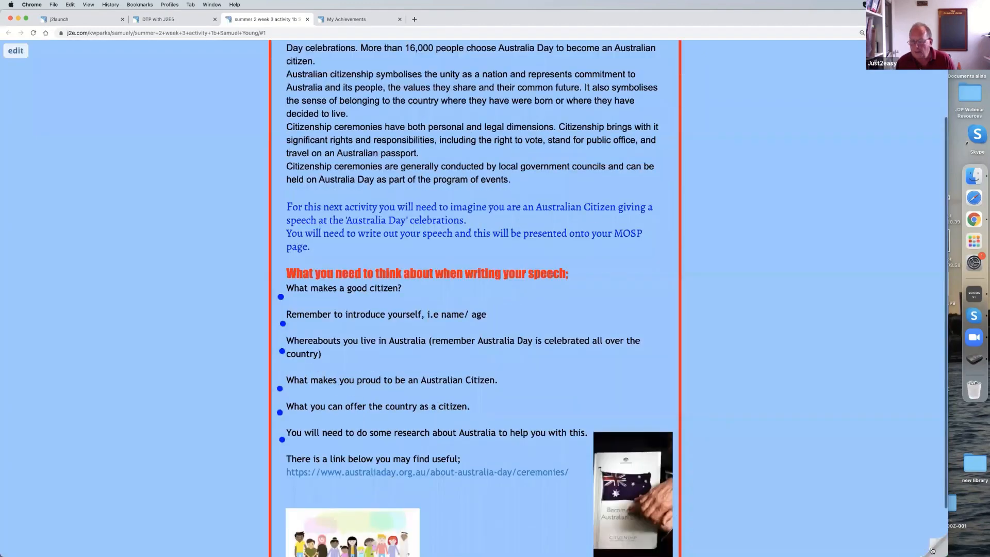
{"action": "scroll", "coordinate": [498, 390], "scroll_direction": "down", "scroll_amount": 2}
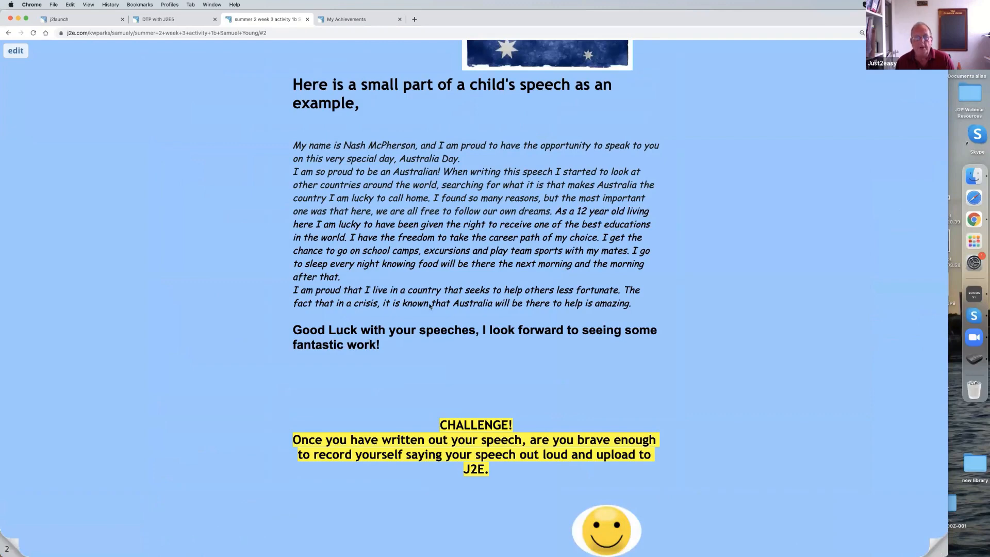
{"action": "key", "text": "Right"}
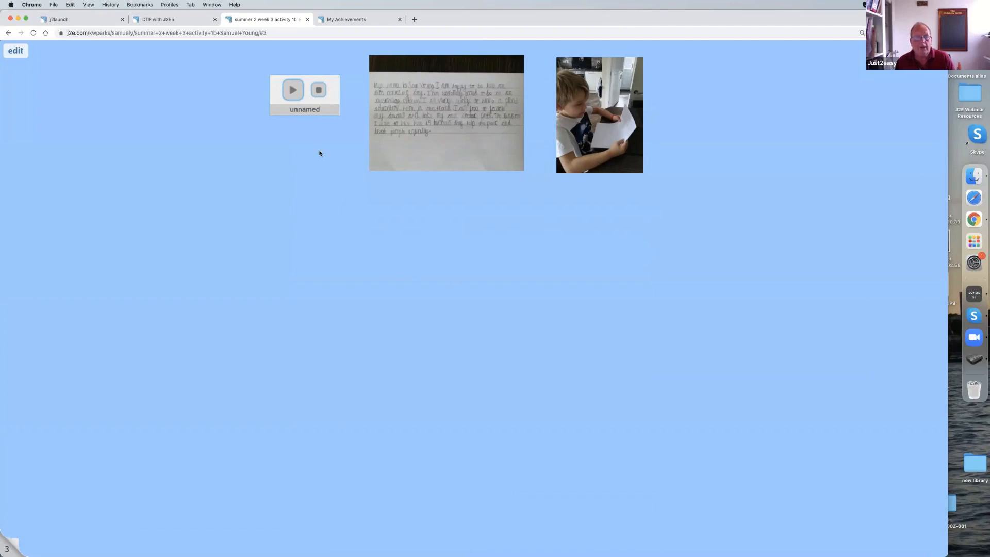
{"action": "left_click", "coordinate": [292, 91]}
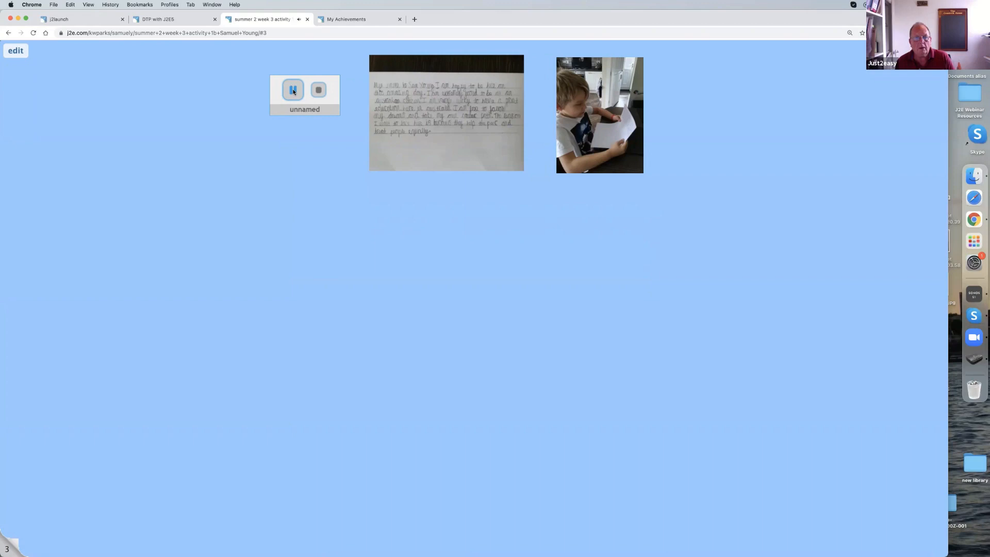
{"action": "left_click", "coordinate": [292, 92]}
{"action": "key", "text": "super+Left"}
View the Raw Meat example, close it and turn the presentation to the Q and A page
{"action": "left_click", "coordinate": [436, 367]}
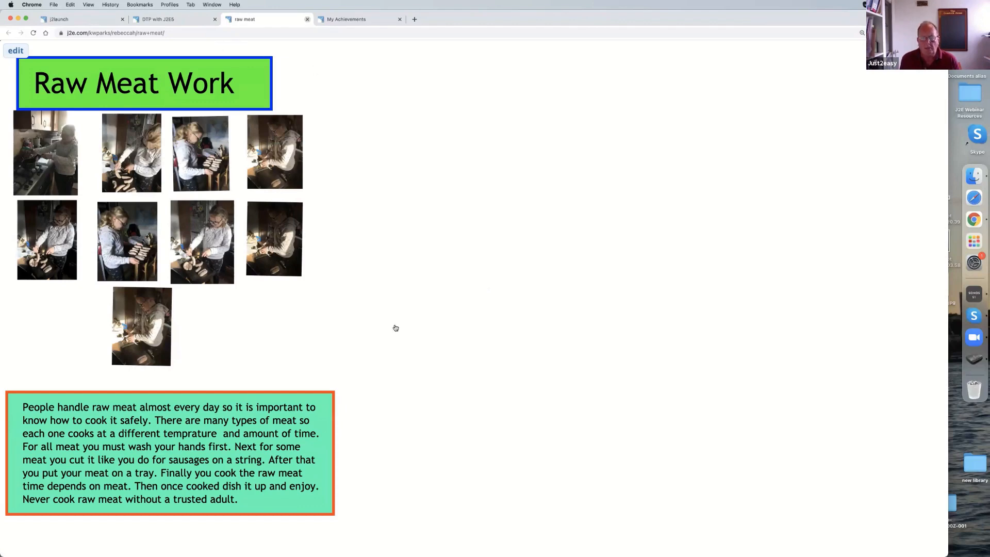
{"action": "key", "text": "super+w"}
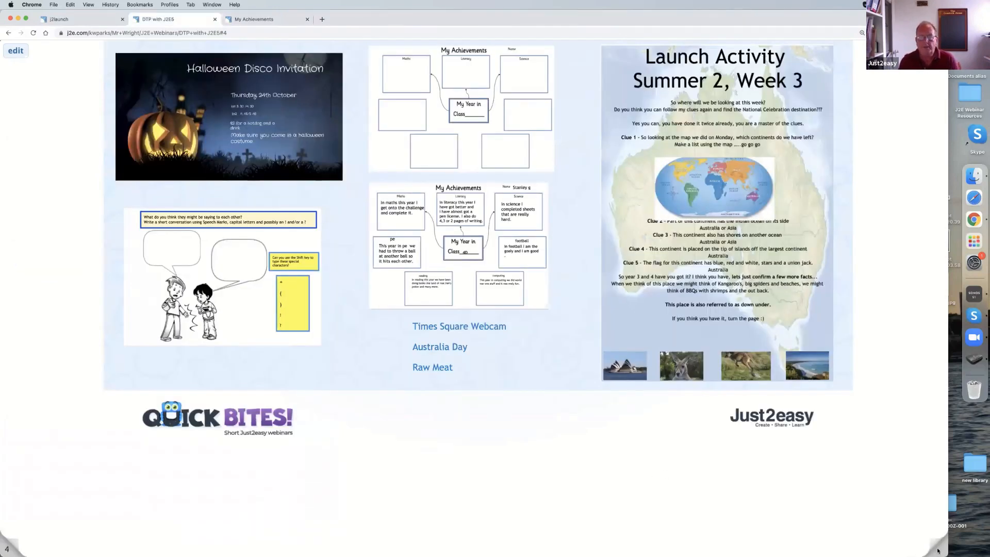
{"action": "left_click", "coordinate": [937, 551]}
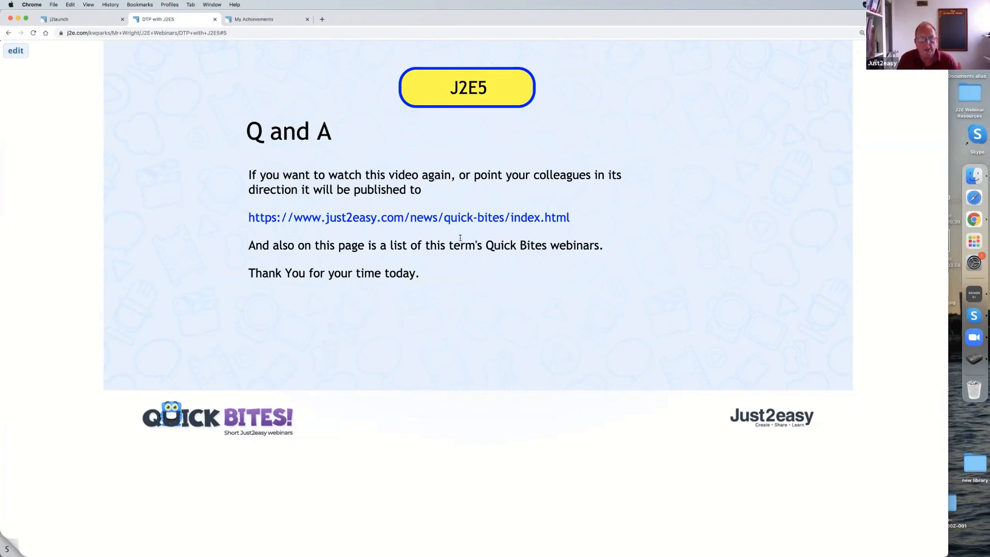
Look through the upcoming live seminars on the linked Quick Bites page and return to the presentation's page of examples
{"action": "left_click", "coordinate": [453, 218]}
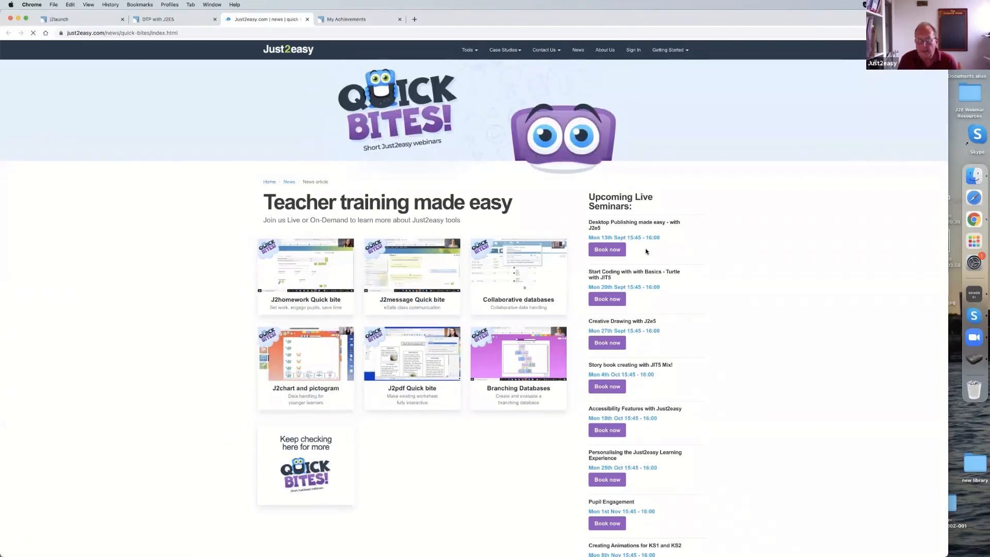
{"action": "scroll", "coordinate": [645, 251], "scroll_direction": "down", "scroll_amount": 5}
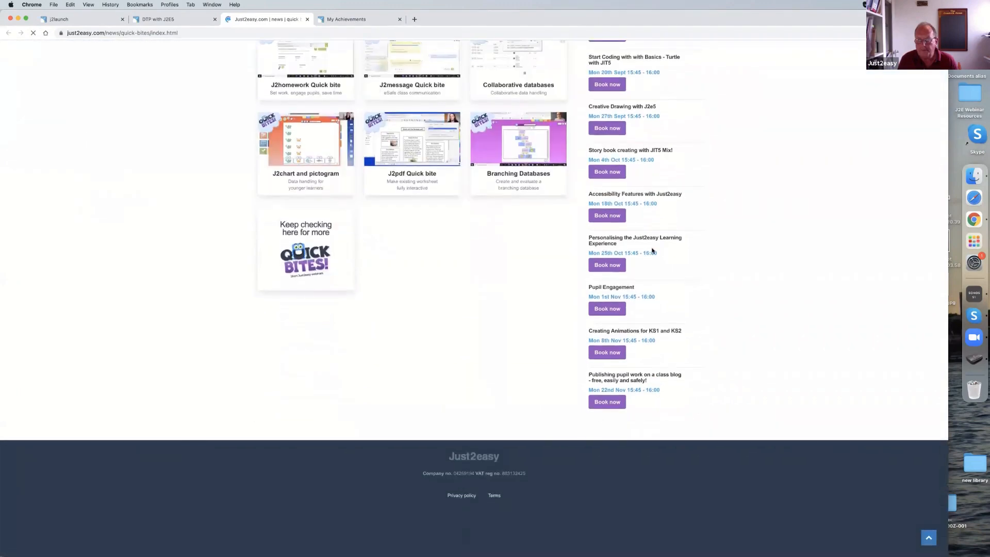
{"action": "scroll", "coordinate": [652, 251], "scroll_direction": "up", "scroll_amount": 5}
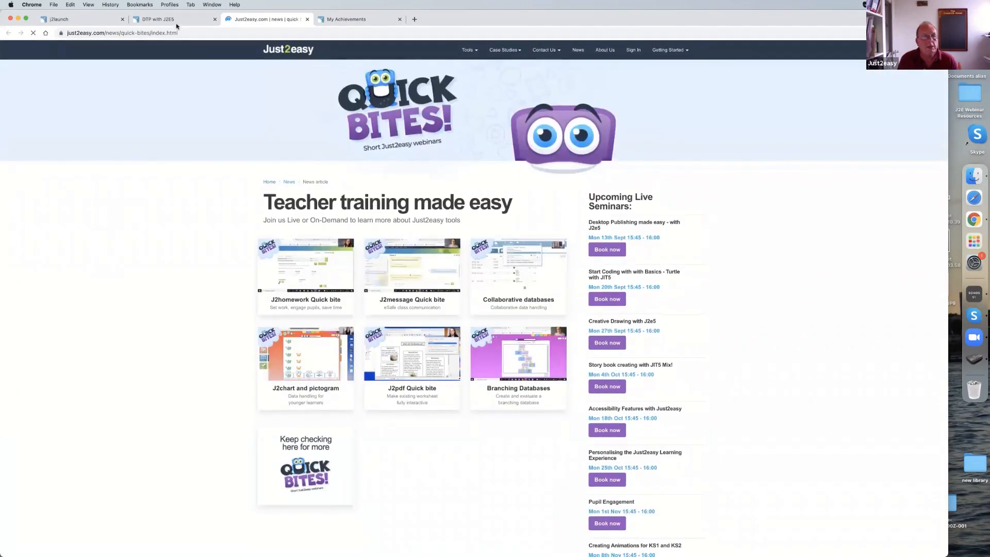
{"action": "left_click", "coordinate": [175, 20]}
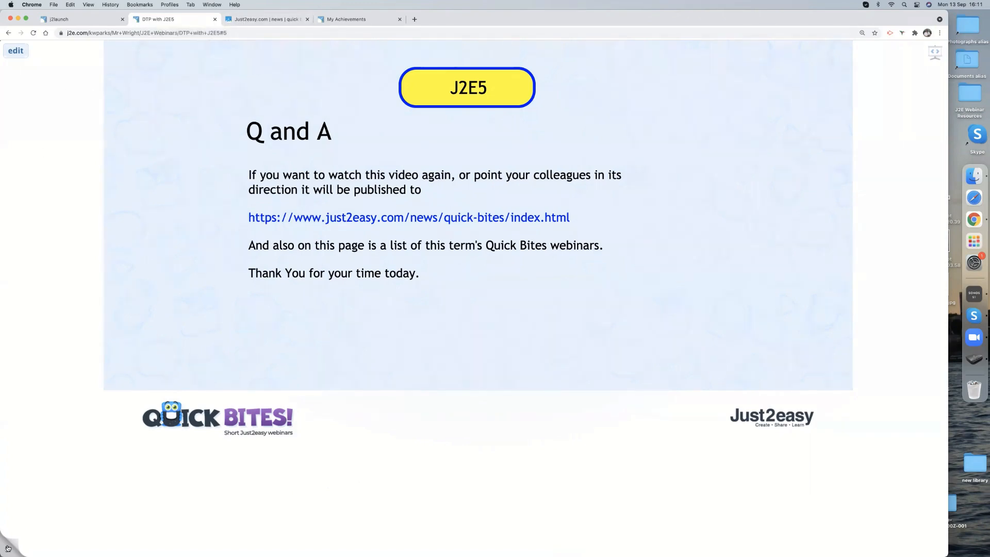
{"action": "key", "text": "Left"}
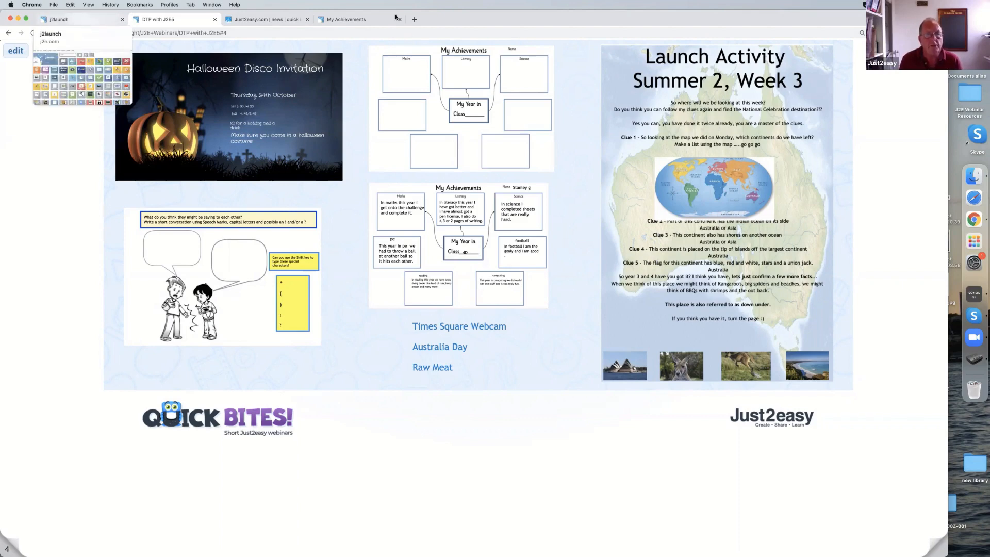
Go from j2launch to the pupils' files and open the first-row pupil folder with 125 comments in class YR6SR
{"action": "left_click", "coordinate": [72, 20]}
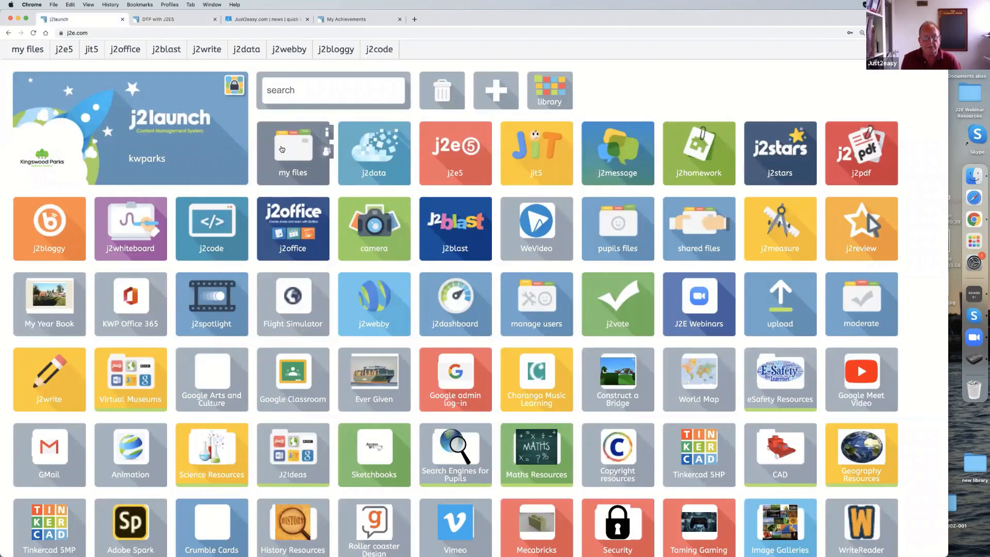
{"action": "left_click", "coordinate": [281, 149]}
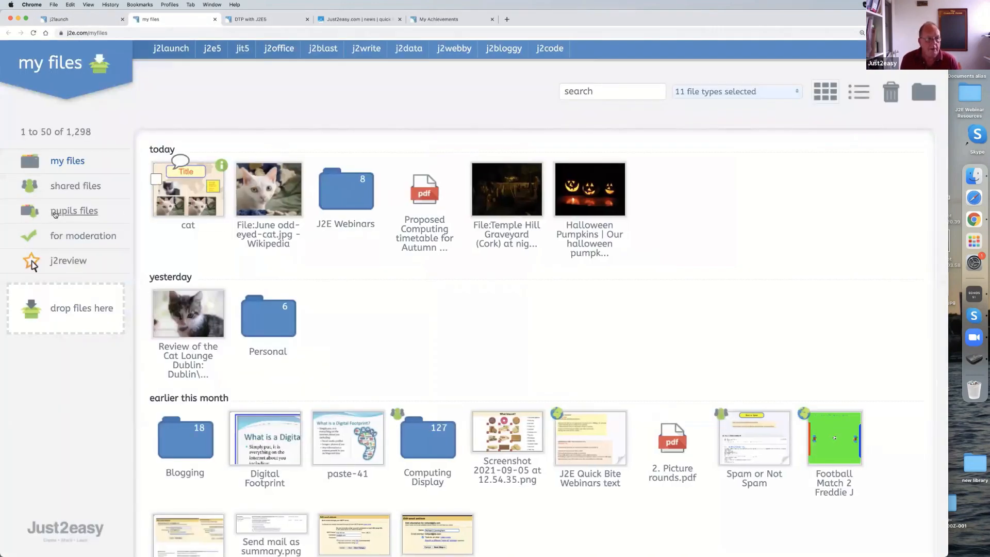
{"action": "left_click", "coordinate": [55, 214]}
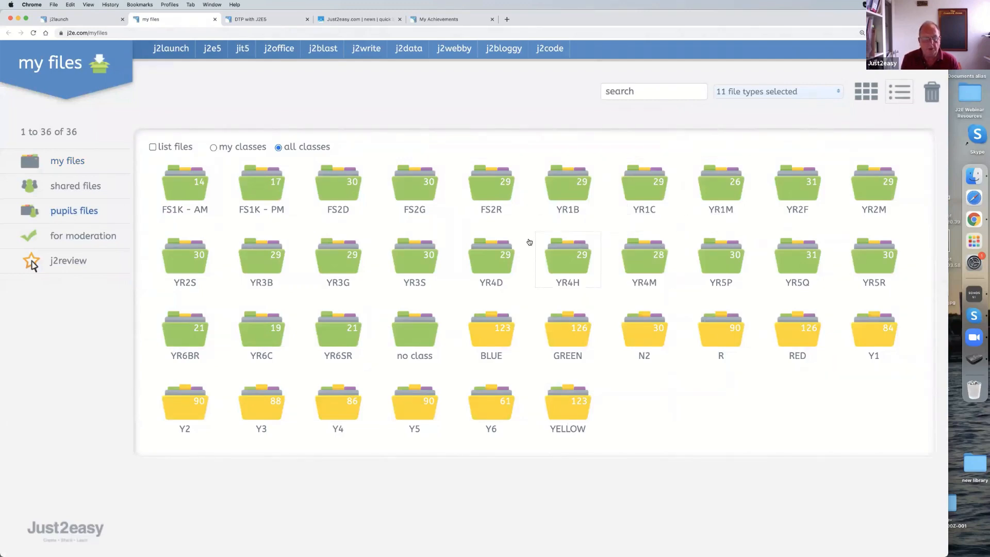
{"action": "left_click", "coordinate": [334, 337]}
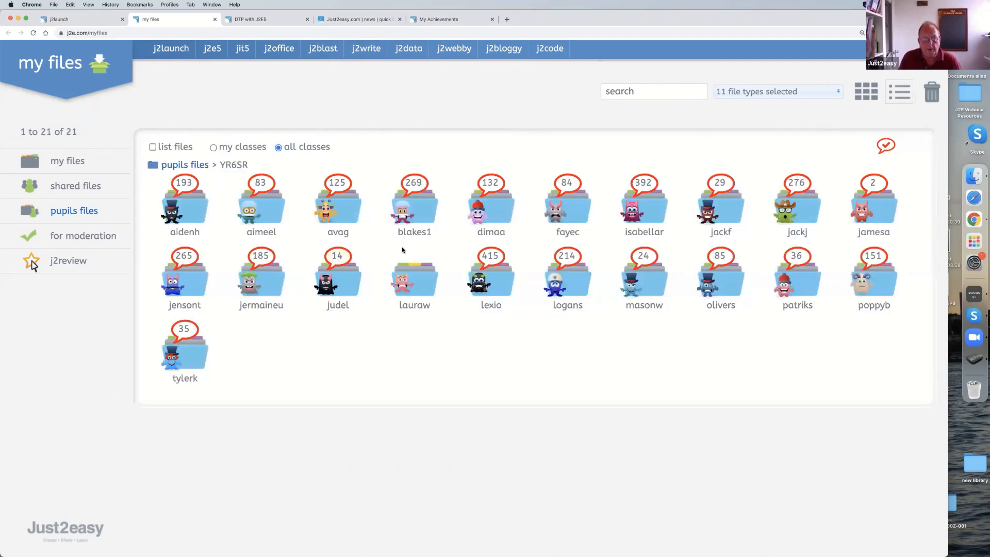
{"action": "left_click", "coordinate": [342, 209]}
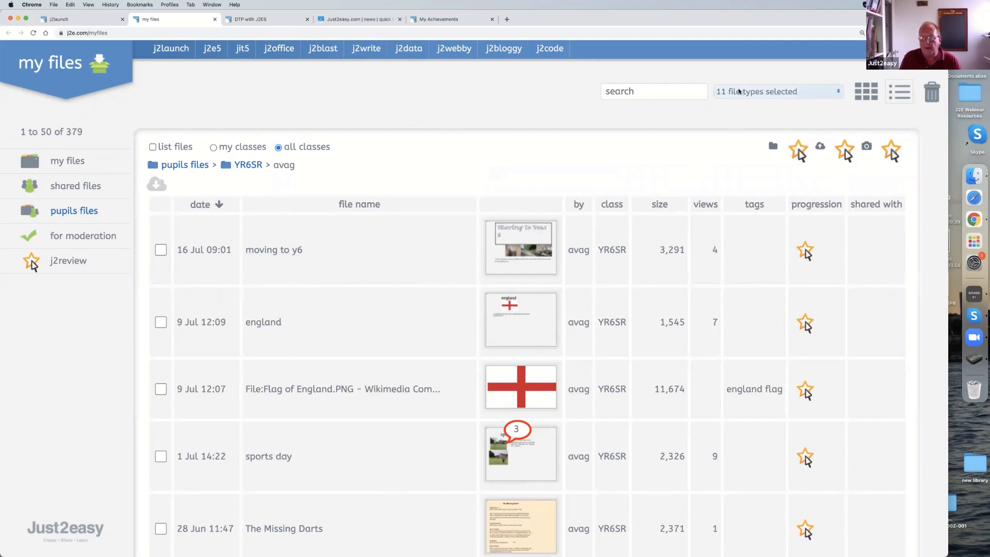
Search the pupil's files for "invit" and clear the search
{"action": "left_click", "coordinate": [689, 90]}
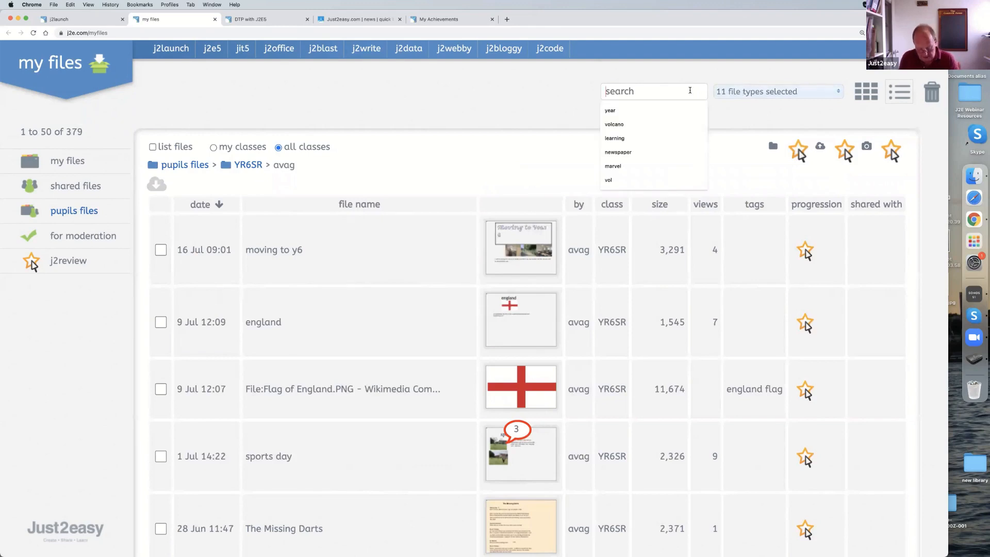
{"action": "type", "text": "invit"}
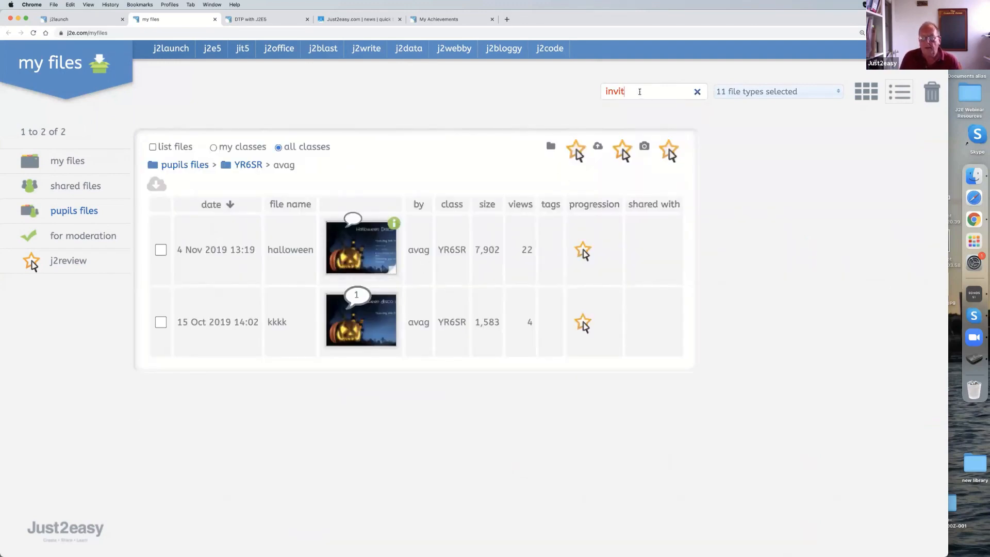
{"action": "left_click", "coordinate": [697, 92]}
Filter the pupil's files to the j2e file type only and look through the list
{"action": "left_click", "coordinate": [741, 92]}
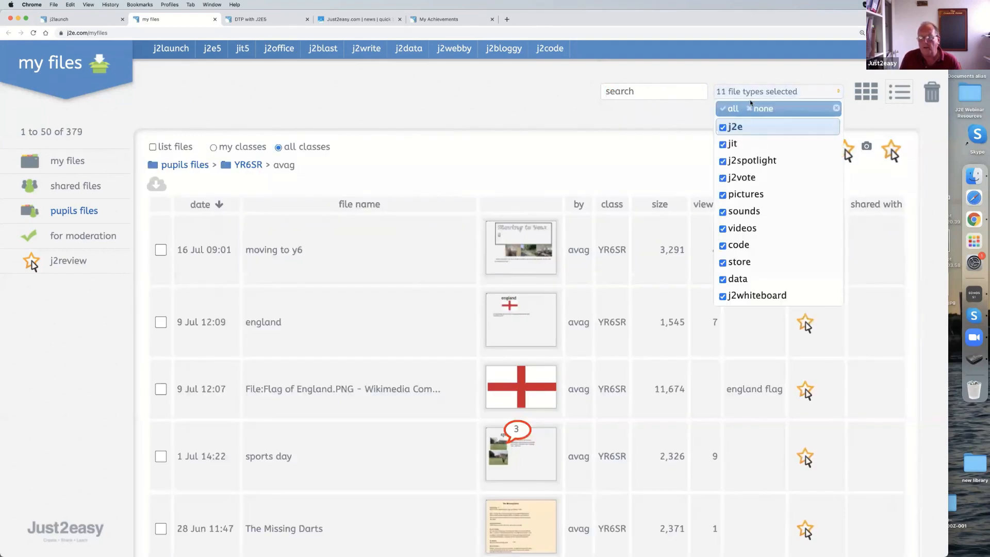
{"action": "left_click", "coordinate": [757, 109]}
{"action": "left_click", "coordinate": [723, 127]}
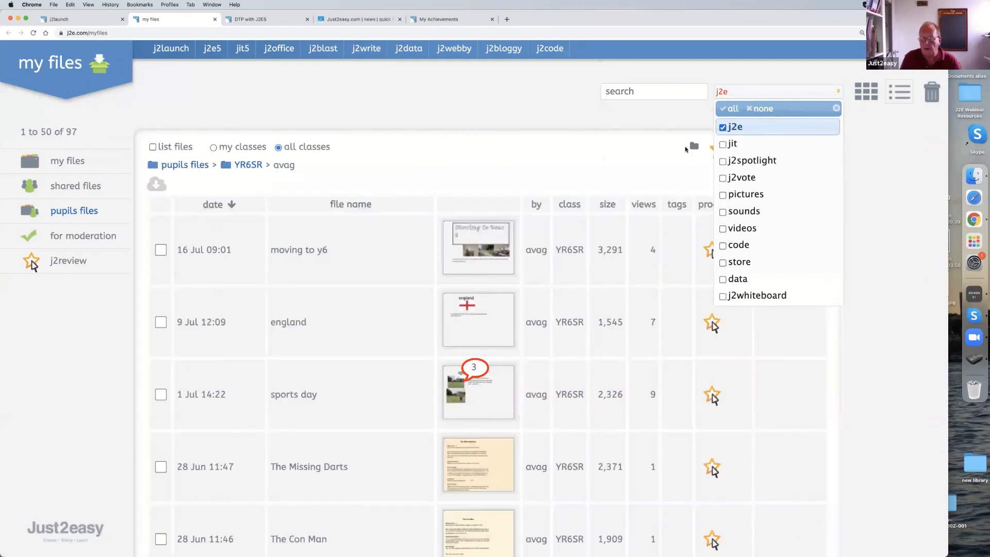
{"action": "scroll", "coordinate": [557, 216], "scroll_direction": "down", "scroll_amount": 3}
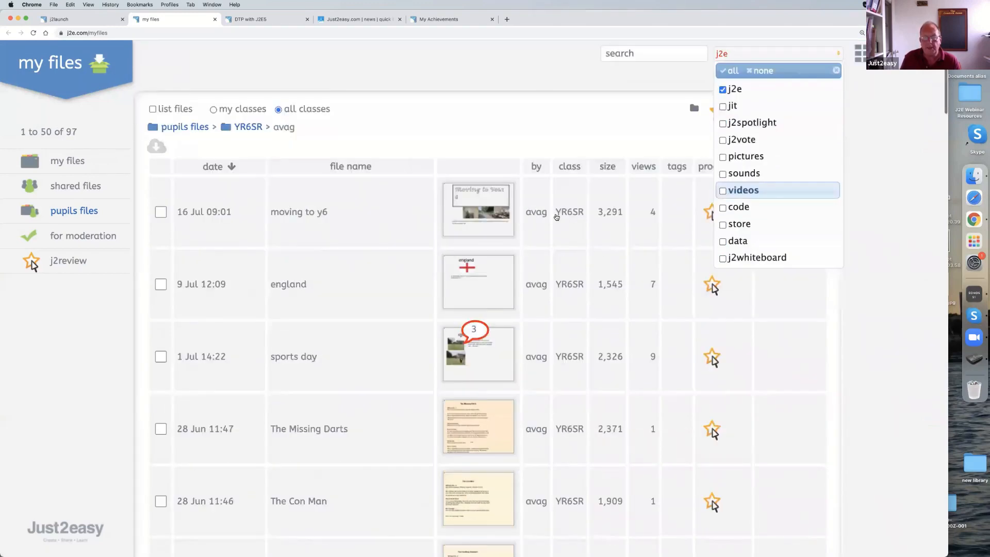
{"action": "scroll", "coordinate": [556, 215], "scroll_direction": "down", "scroll_amount": 20}
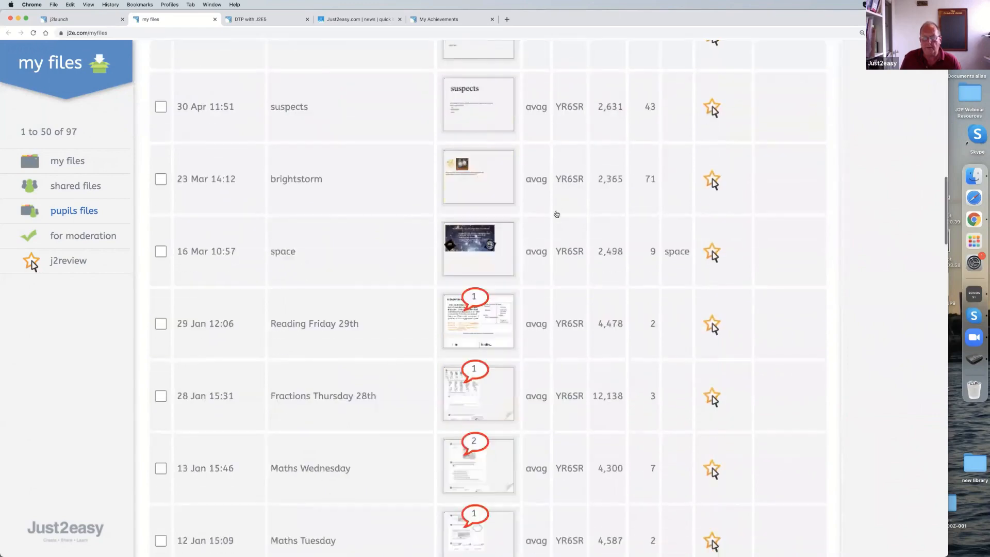
{"action": "scroll", "coordinate": [556, 213], "scroll_direction": "up", "scroll_amount": 3}
{"action": "scroll", "coordinate": [534, 207], "scroll_direction": "up", "scroll_amount": 15}
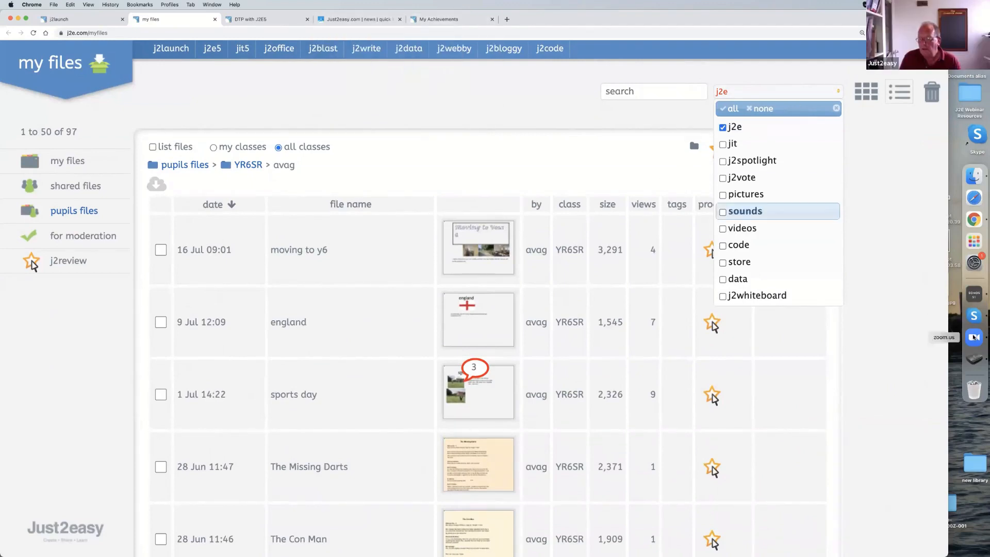
Switch to Zoom and return to the DTP with J2E5 presentation in Chrome
{"action": "left_click", "coordinate": [973, 338]}
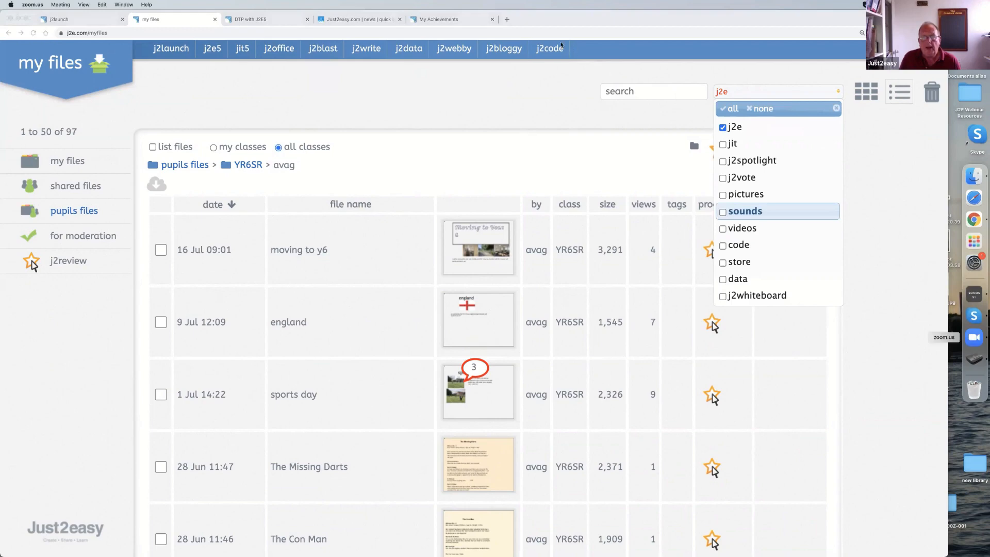
{"action": "left_click", "coordinate": [276, 21]}
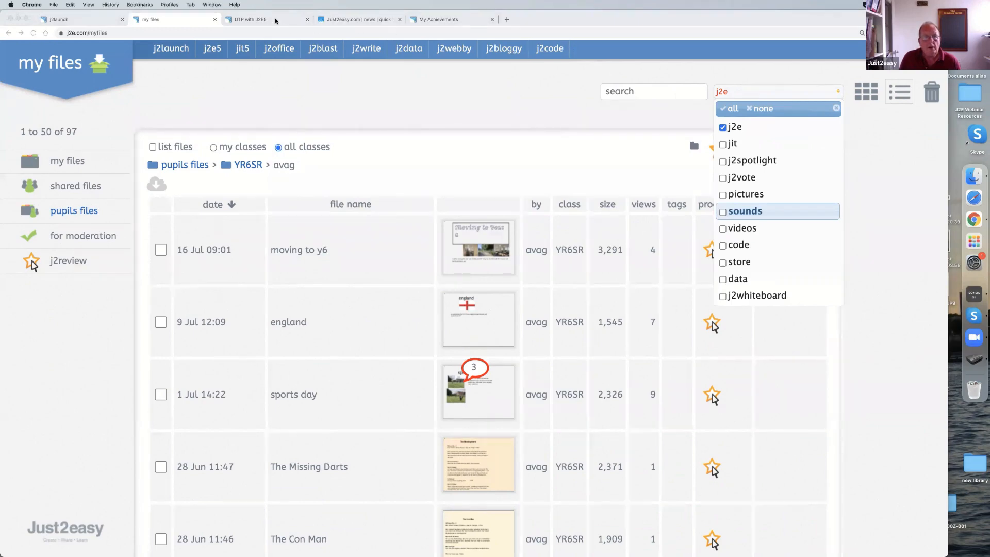